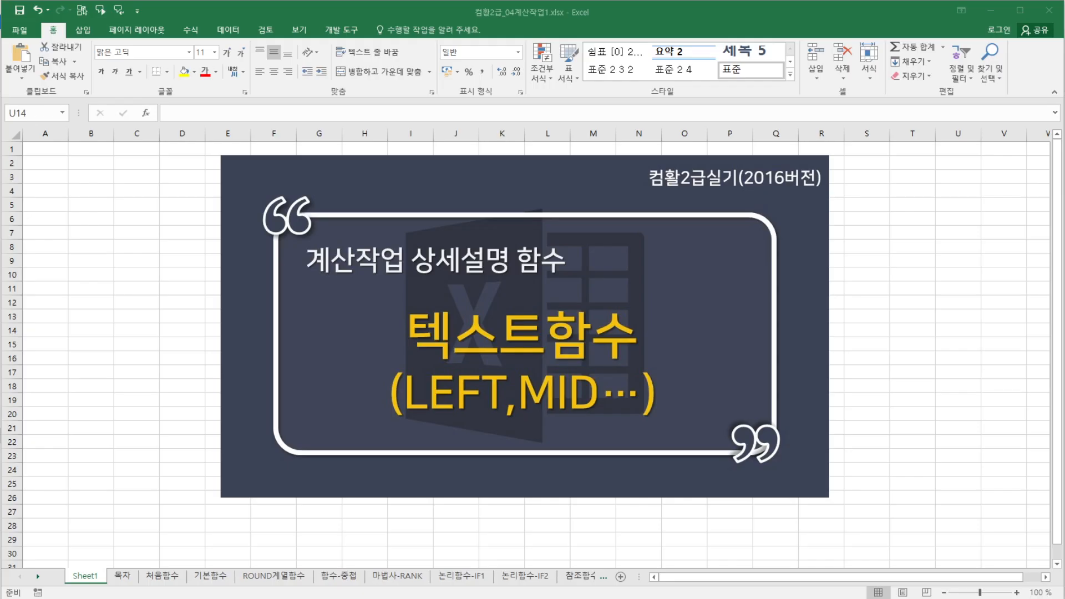
- Open the 텍스트함수1 sheet through its link on the 목차 contents sheet and review the resident-number table
{"action": "left_click", "coordinate": [127, 576]}
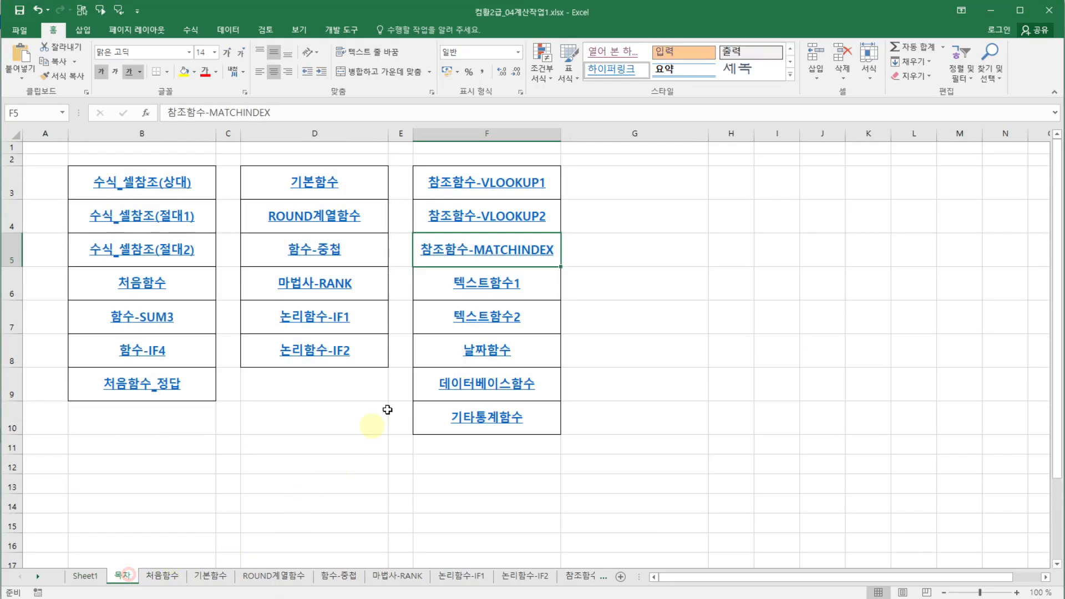
{"action": "left_click", "coordinate": [495, 288]}
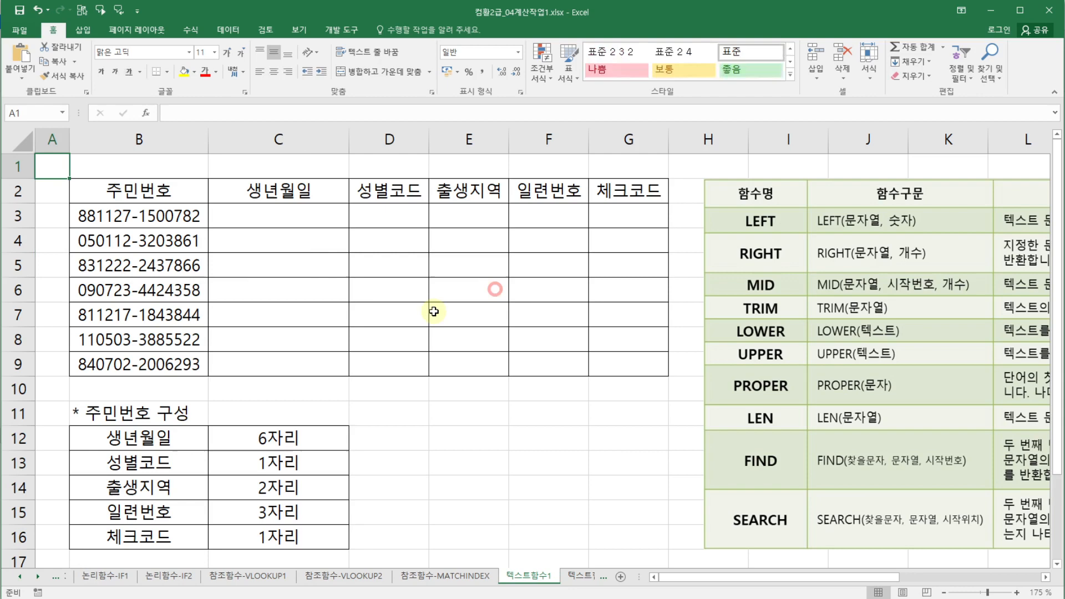
{"action": "left_click", "coordinate": [594, 445]}
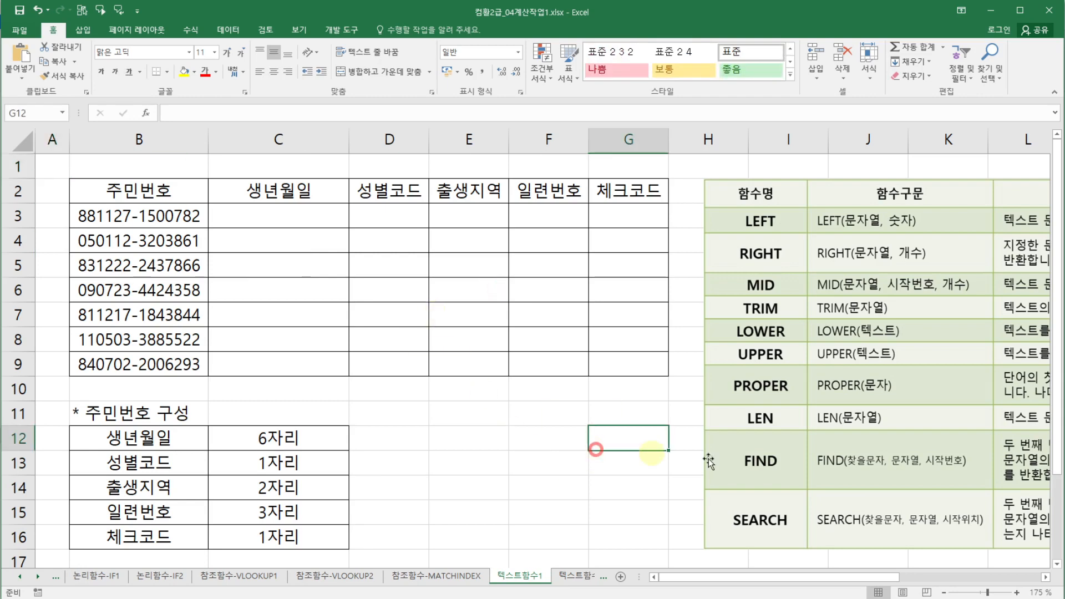
{"action": "left_click", "coordinate": [531, 478]}
{"action": "left_click", "coordinate": [175, 215]}
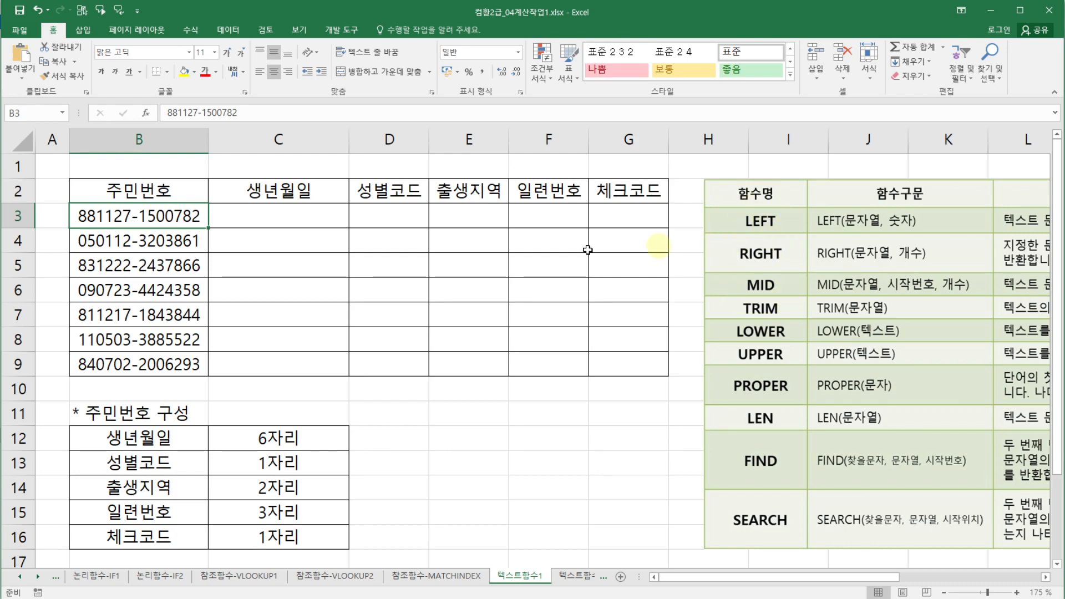
{"action": "left_click", "coordinate": [302, 208]}
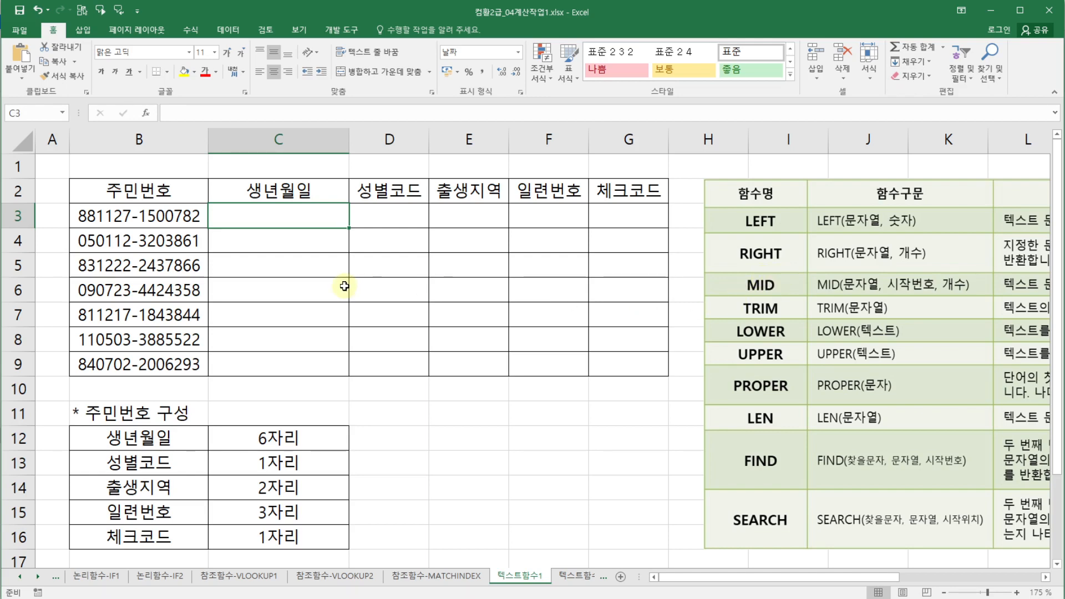
{"action": "left_click", "coordinate": [297, 190]}
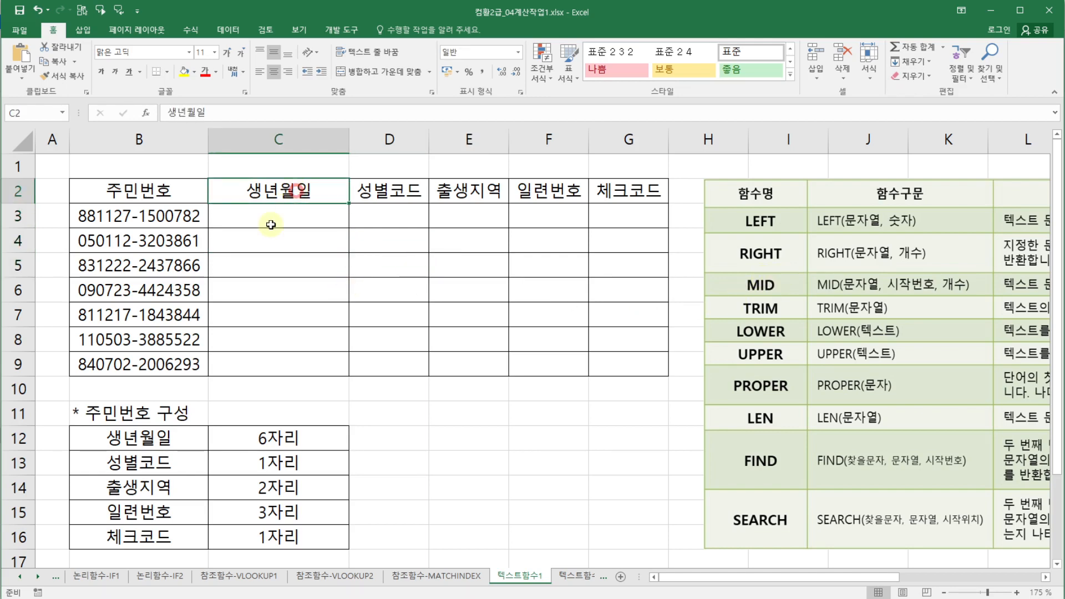
- In C3, enter a LEFT formula through the Function Arguments dialog taking the first 6 characters of B3
{"action": "left_click", "coordinate": [271, 222]}
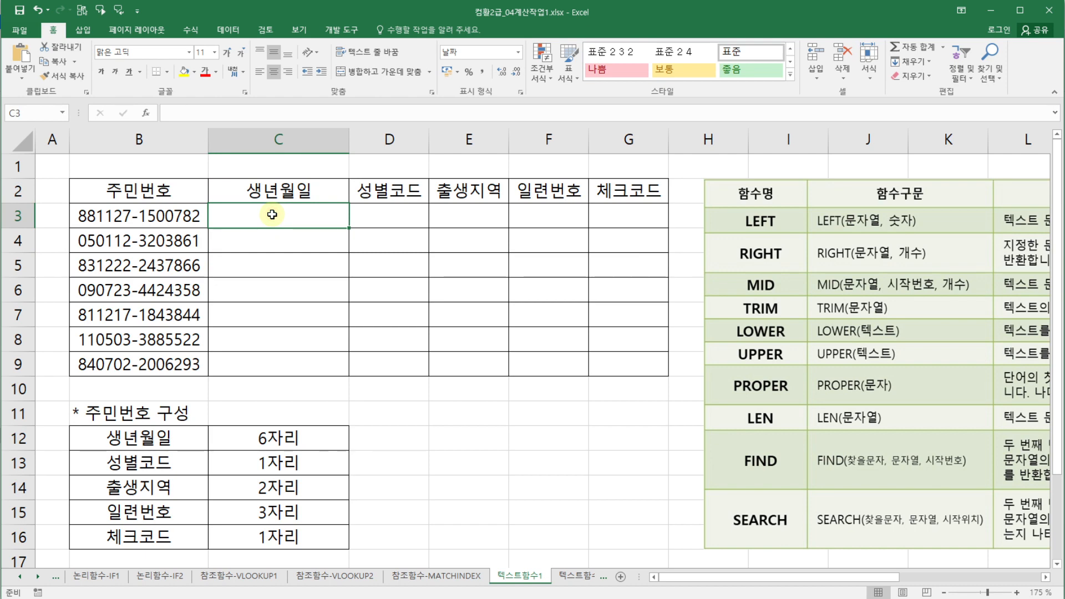
{"action": "type", "text": "="}
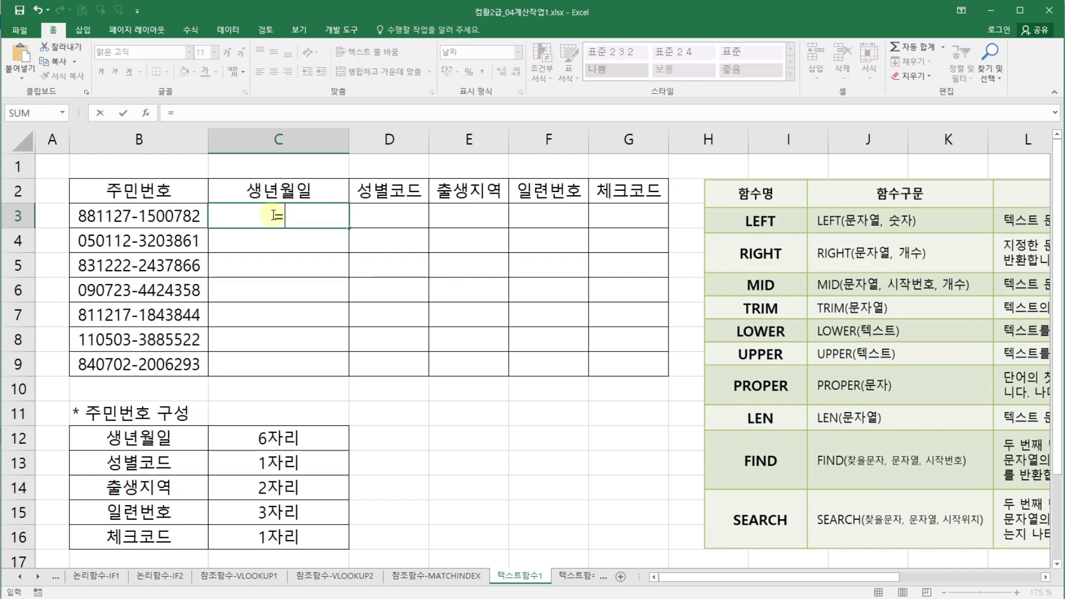
{"action": "type", "text": "ㅣ"}
{"action": "type", "text": "lef"}
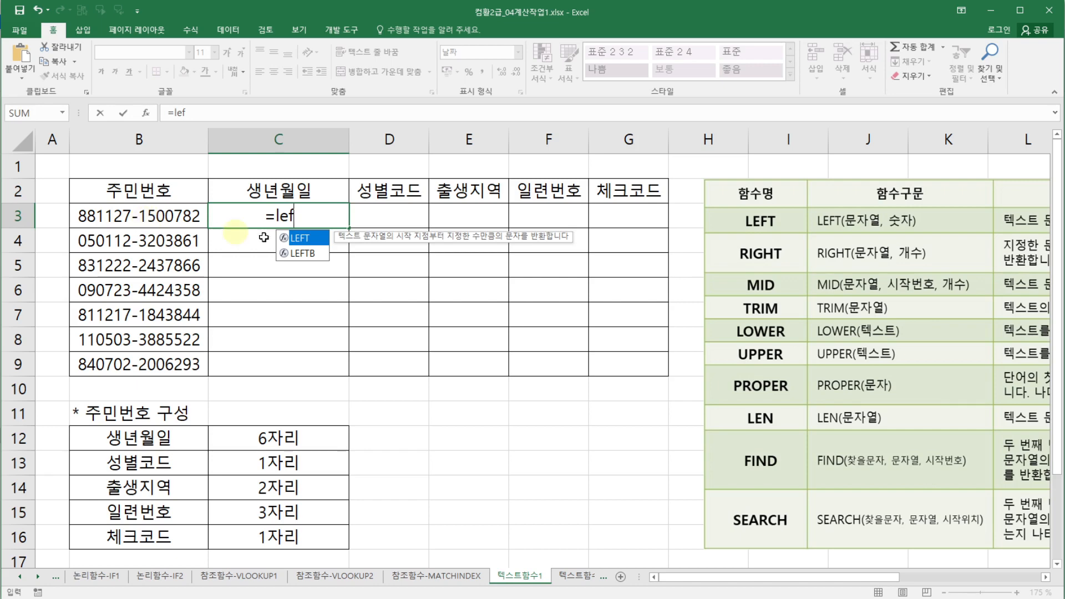
{"action": "double_click", "coordinate": [321, 240]}
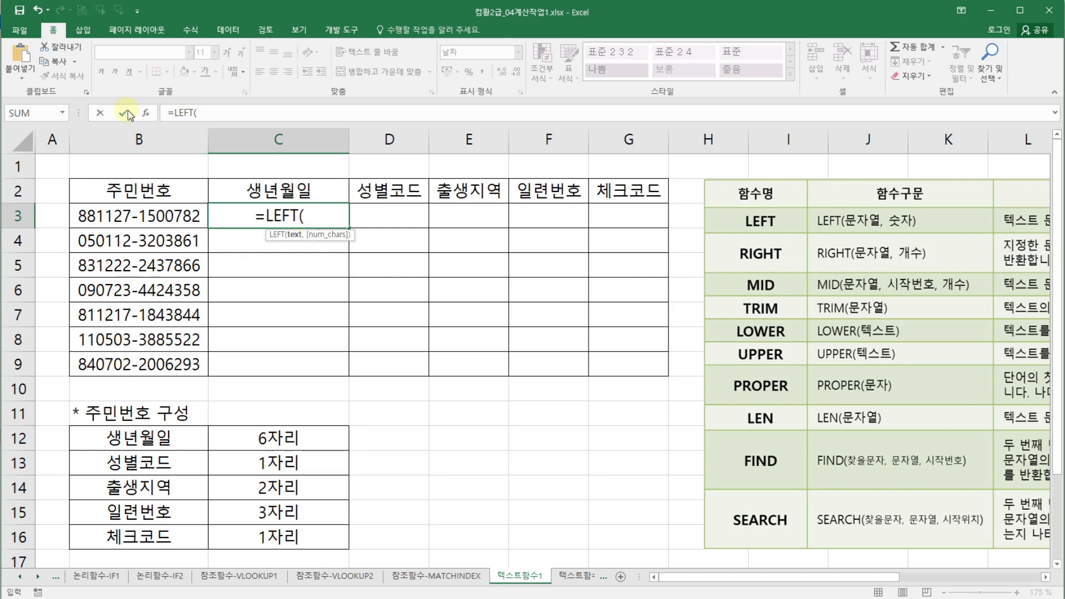
{"action": "left_click", "coordinate": [146, 115]}
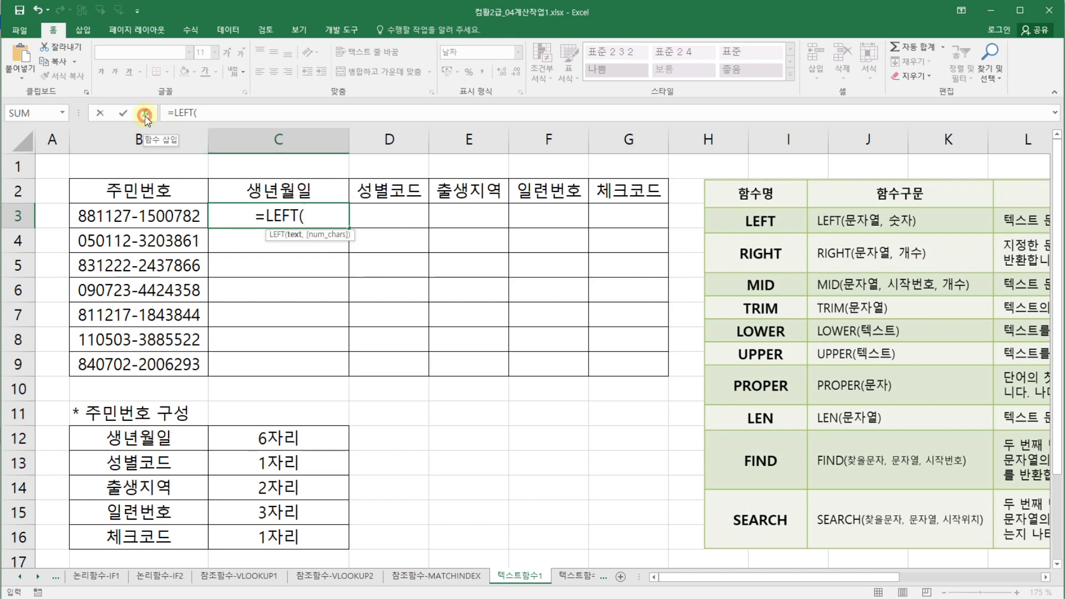
{"action": "left_click_drag", "start_coordinate": [250, 416], "coordinate": [611, 214]}
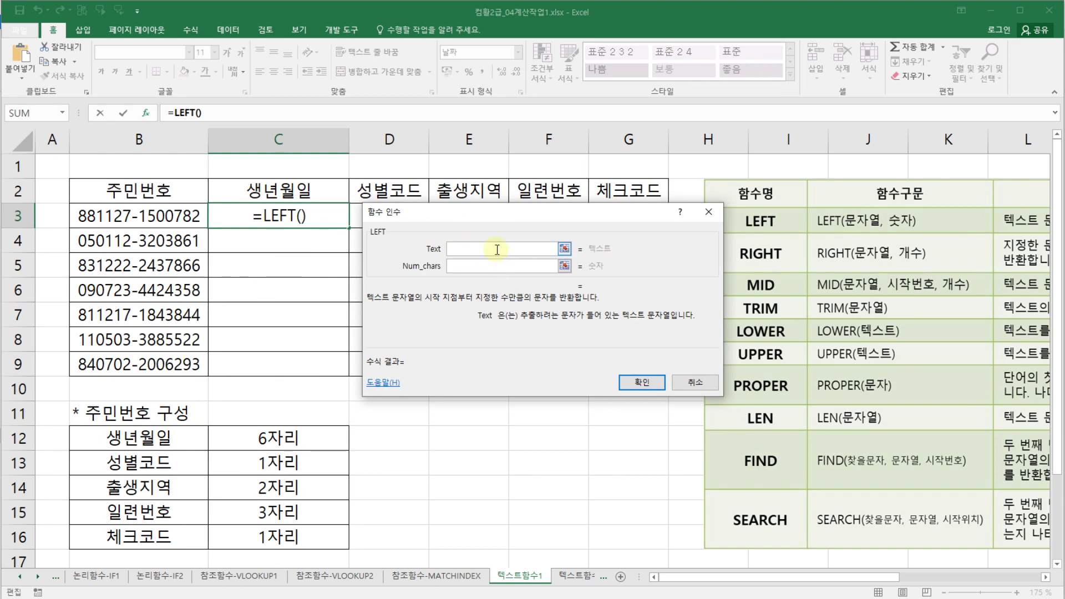
{"action": "left_click", "coordinate": [147, 218]}
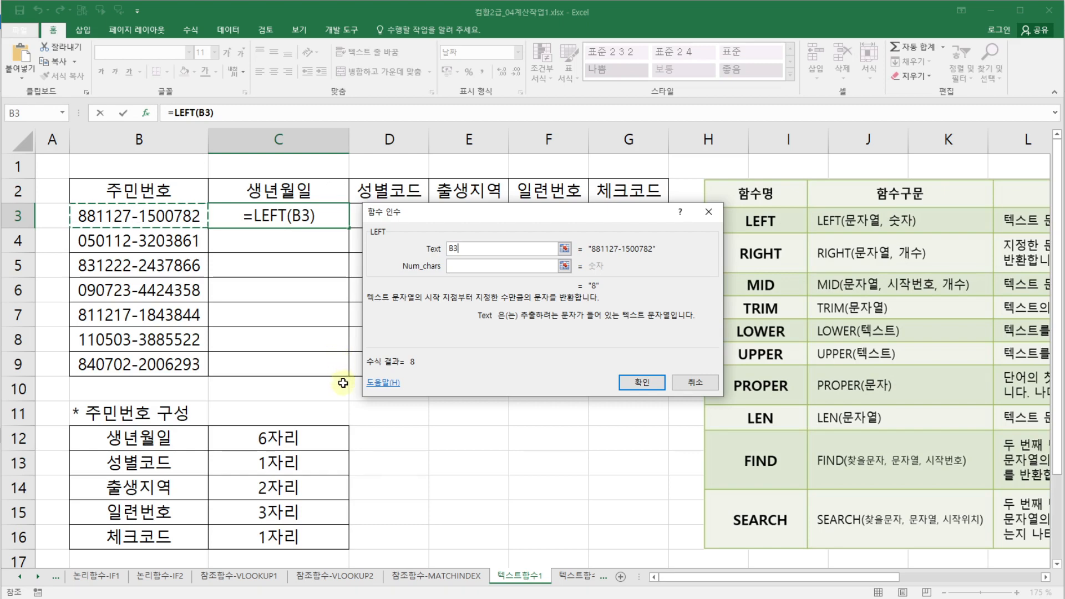
{"action": "left_click", "coordinate": [471, 249]}
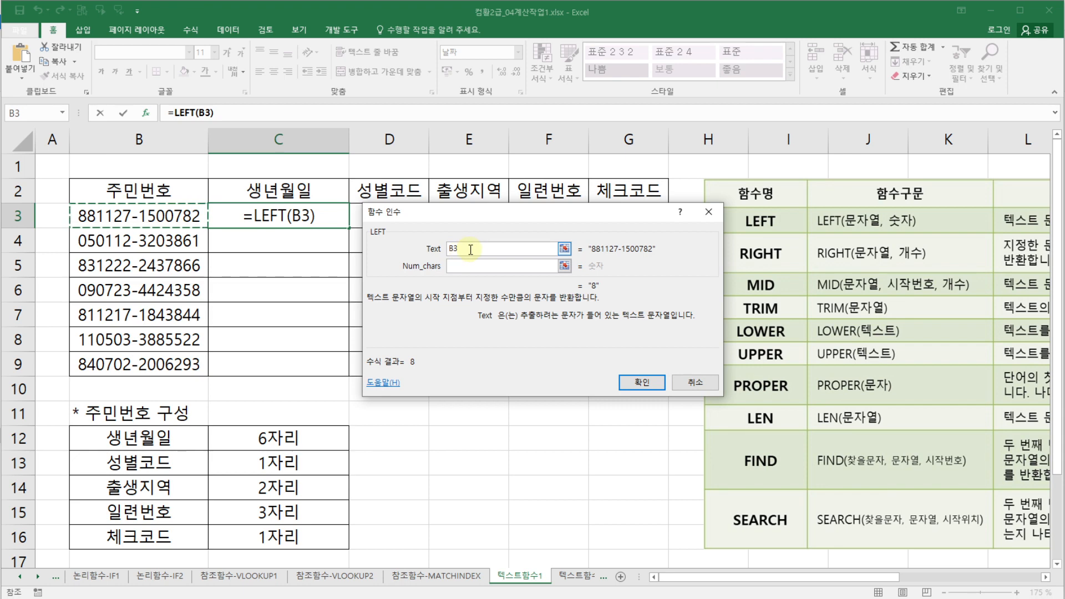
{"action": "left_click", "coordinate": [475, 266]}
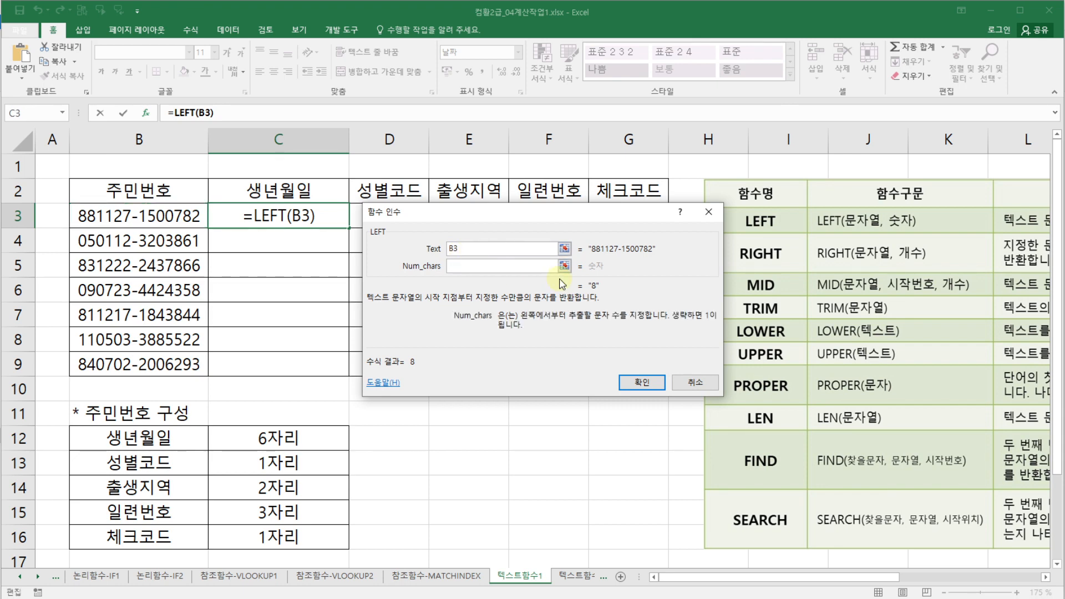
{"action": "type", "text": "6"}
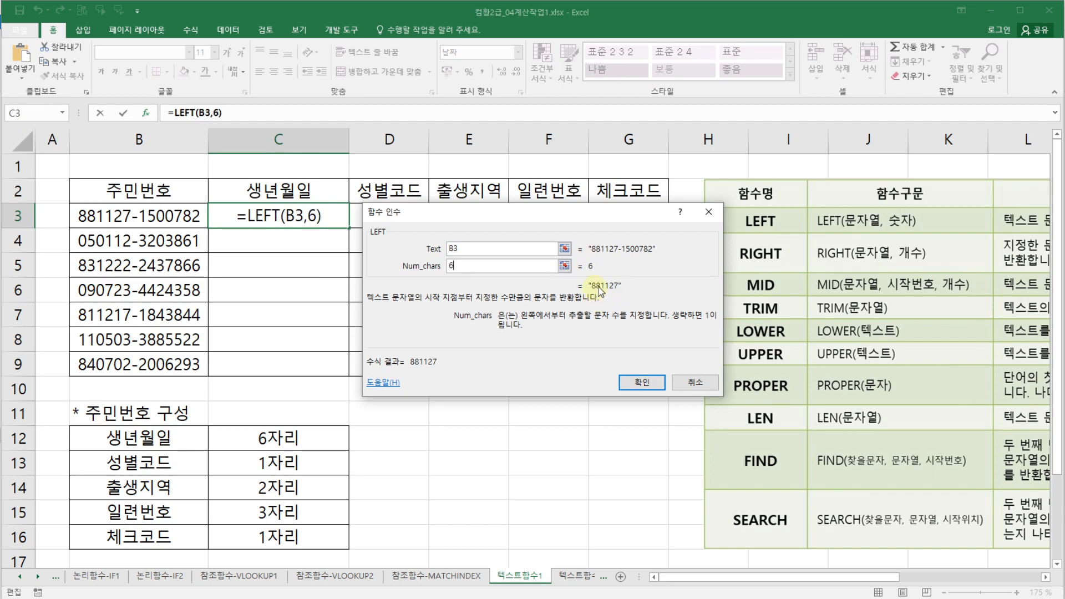
{"action": "left_click", "coordinate": [642, 382]}
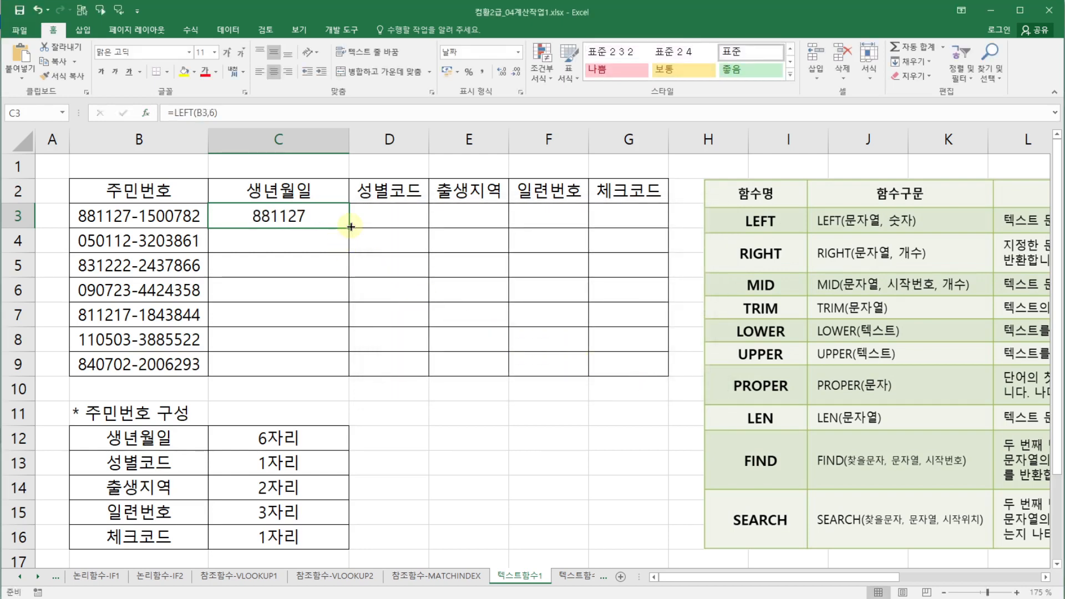
- Fill the LEFT formula down from C3 to C9 and inspect the copied formulas in the column
{"action": "left_click_drag", "start_coordinate": [349, 225], "coordinate": [355, 370]}
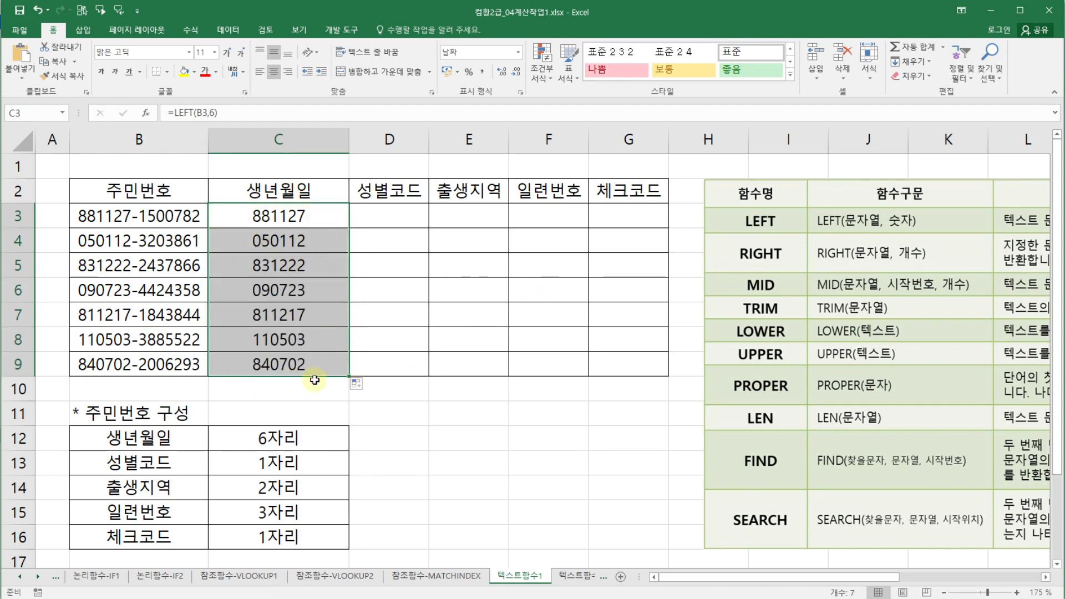
{"action": "left_click", "coordinate": [314, 220]}
{"action": "left_click", "coordinate": [321, 240]}
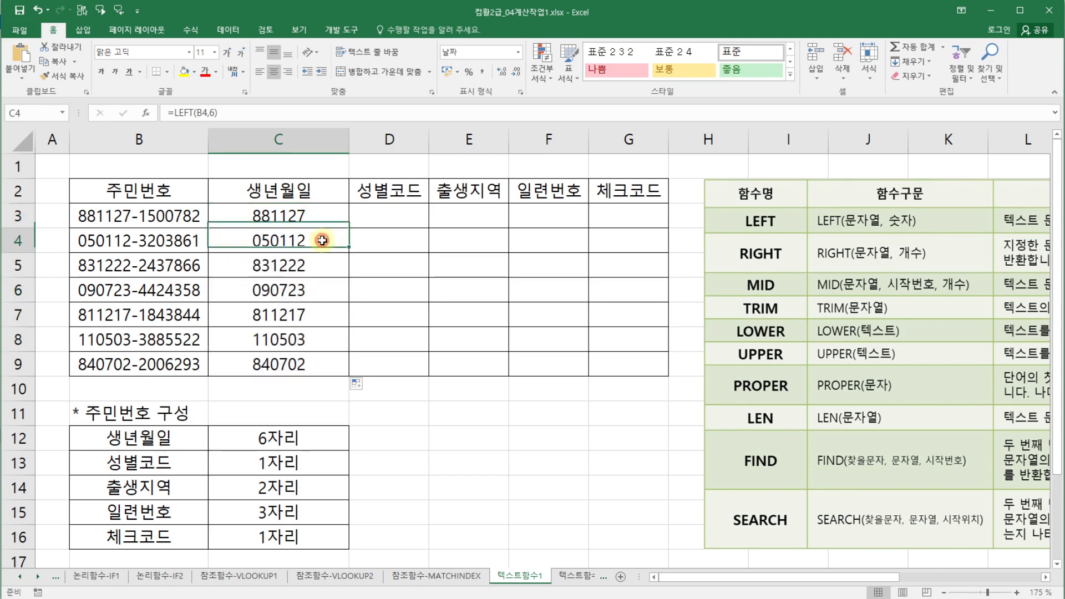
{"action": "left_click", "coordinate": [333, 277]}
{"action": "left_click", "coordinate": [331, 289]}
{"action": "left_click", "coordinate": [328, 313]}
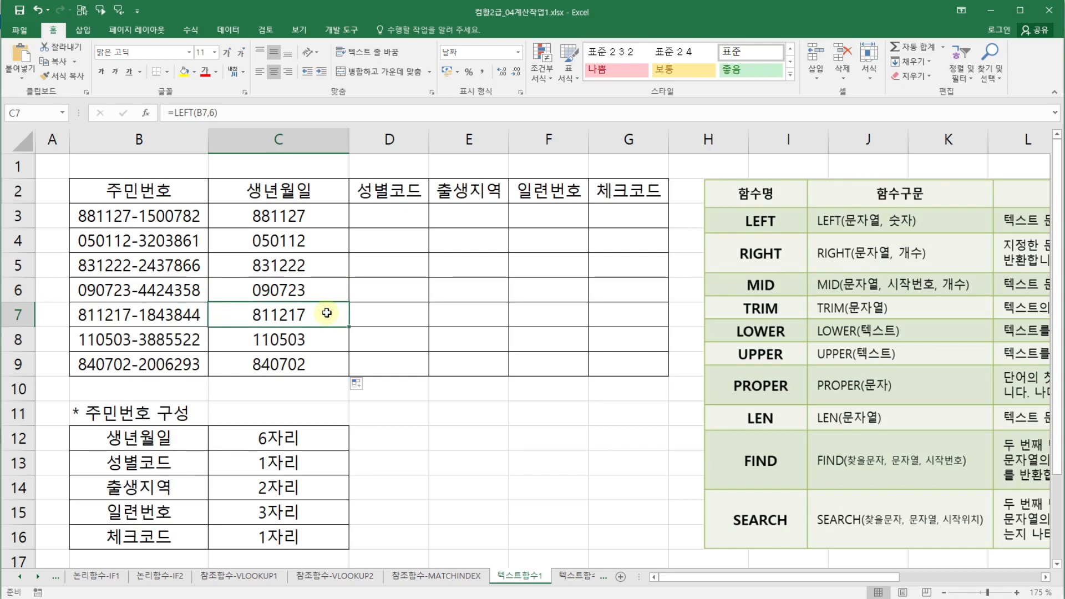
{"action": "left_click", "coordinate": [327, 210]}
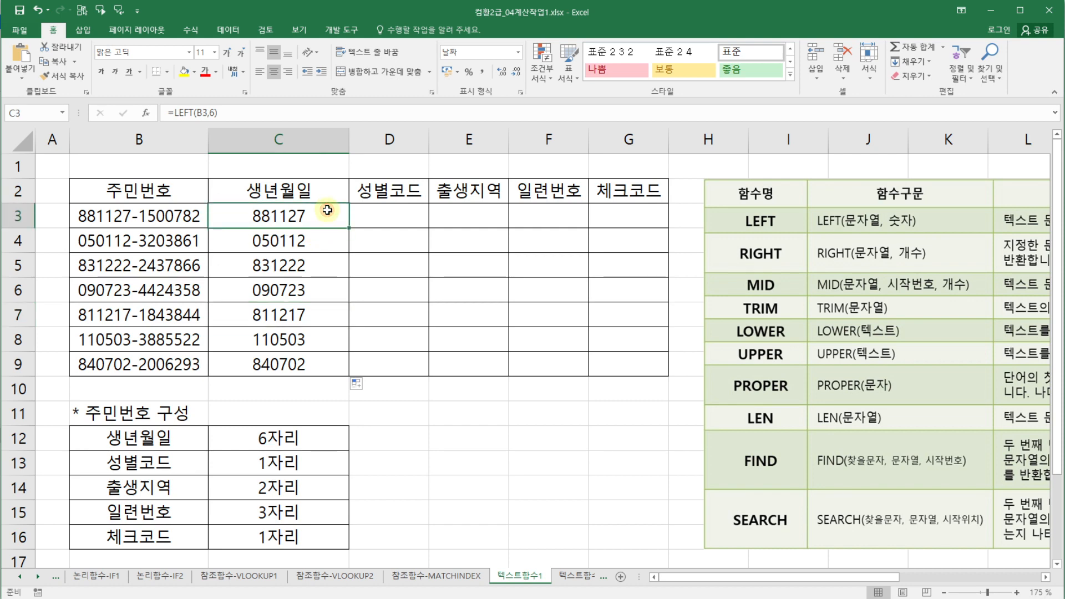
{"action": "left_click", "coordinate": [306, 366]}
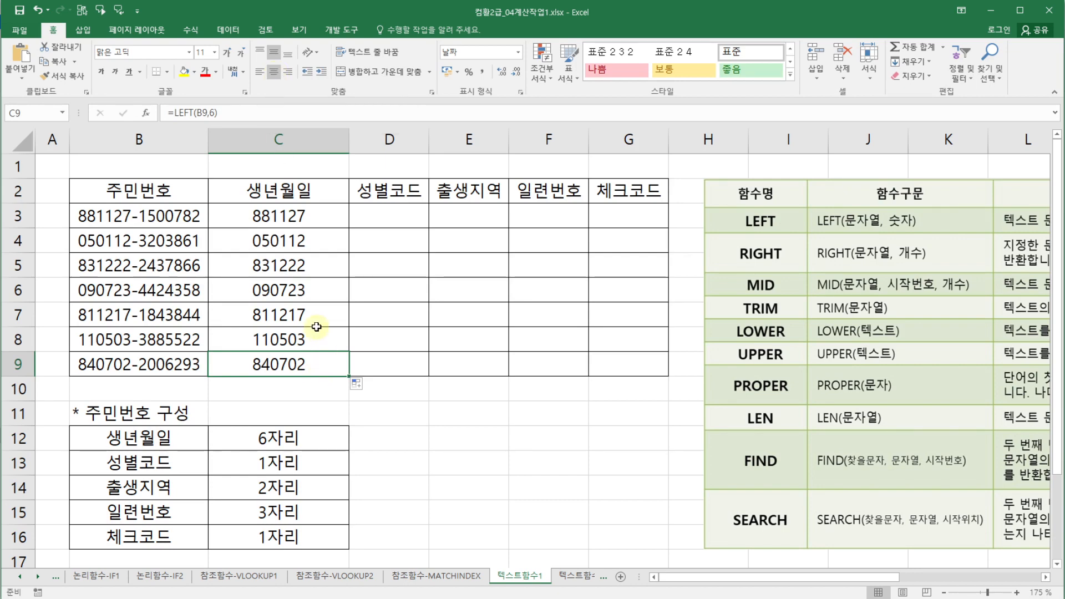
- Remove the center alignment from the birth-date cells C3 to C9
{"action": "left_click_drag", "start_coordinate": [306, 221], "coordinate": [306, 363]}
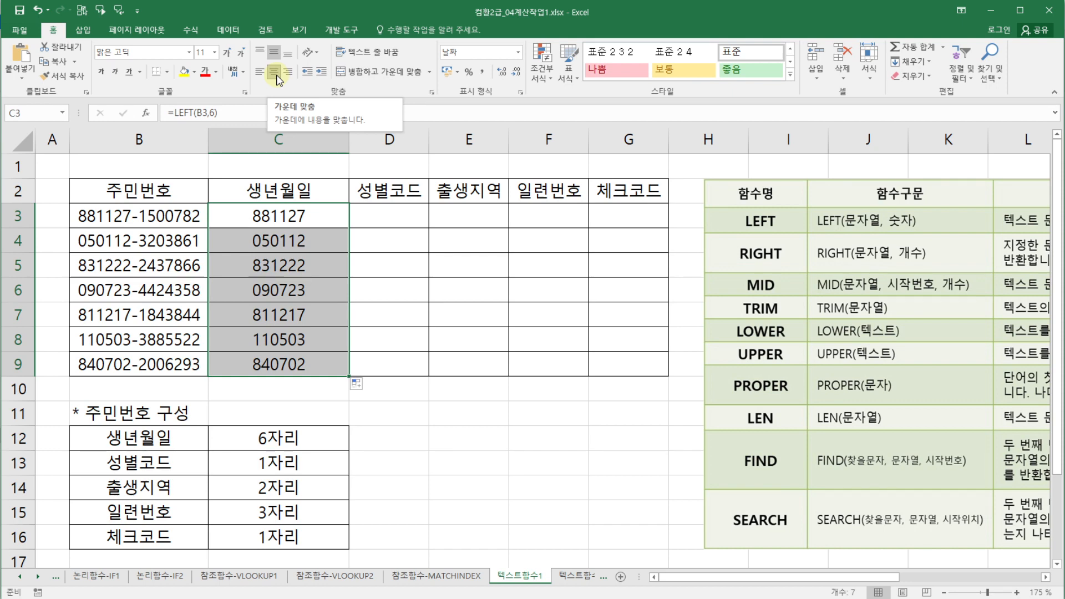
{"action": "left_click", "coordinate": [275, 78]}
{"action": "left_click", "coordinate": [417, 415]}
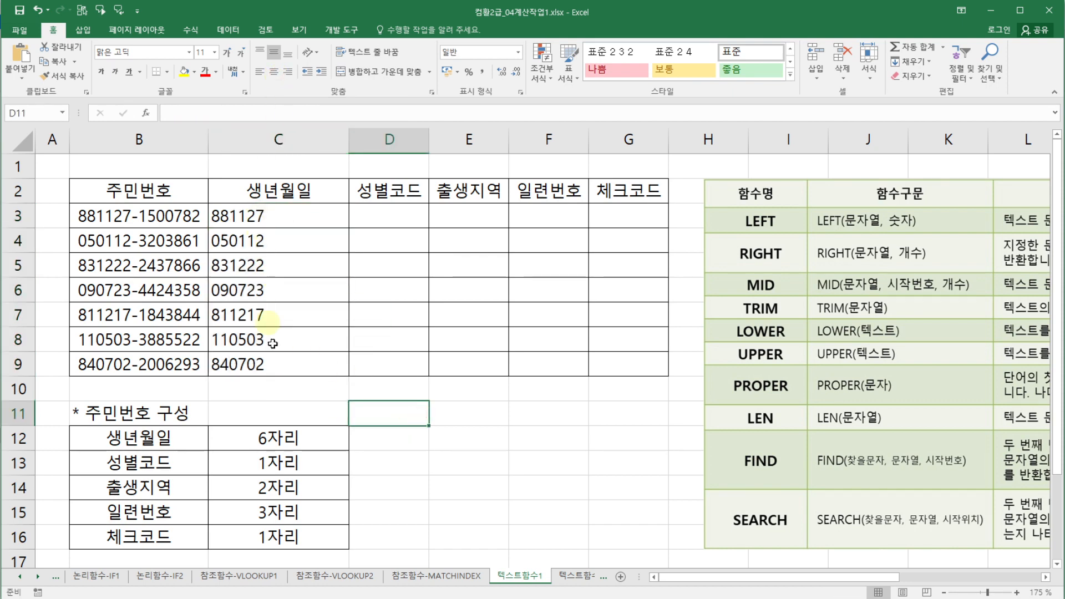
- Inspect the birth-date formulas in cells C3 through C5
{"action": "left_click", "coordinate": [268, 216]}
{"action": "left_click", "coordinate": [272, 239]}
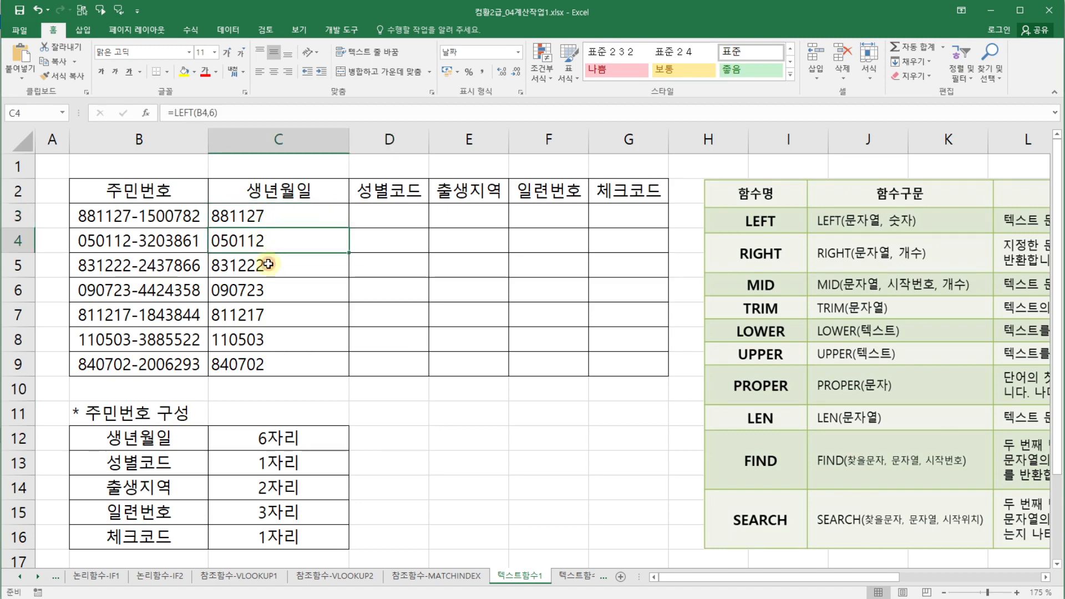
{"action": "left_click", "coordinate": [269, 264]}
{"action": "left_click", "coordinate": [254, 219]}
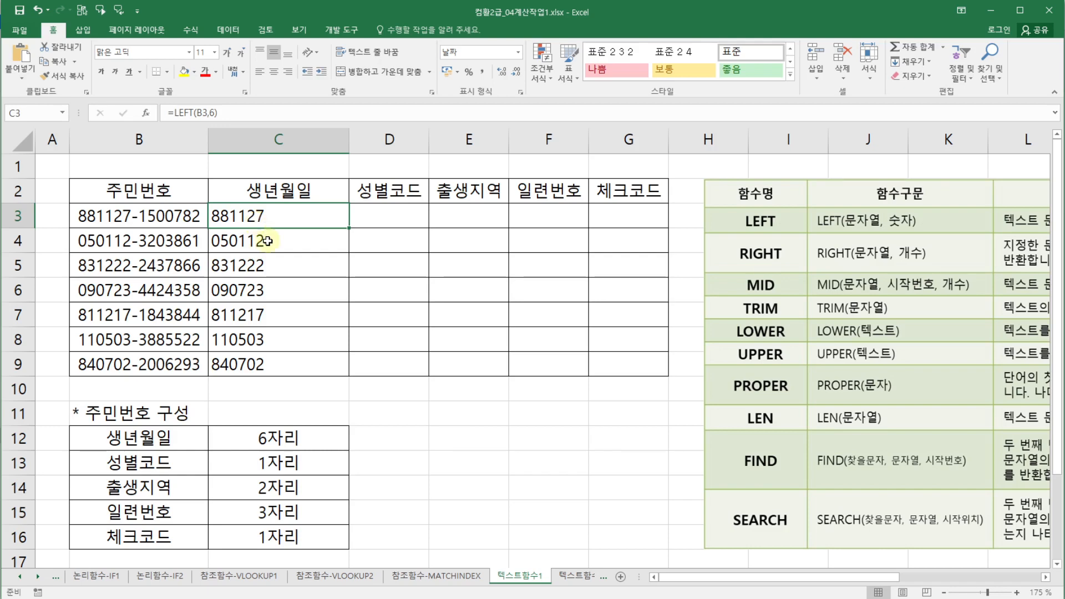
{"action": "left_click", "coordinate": [269, 242]}
{"action": "left_click", "coordinate": [280, 264]}
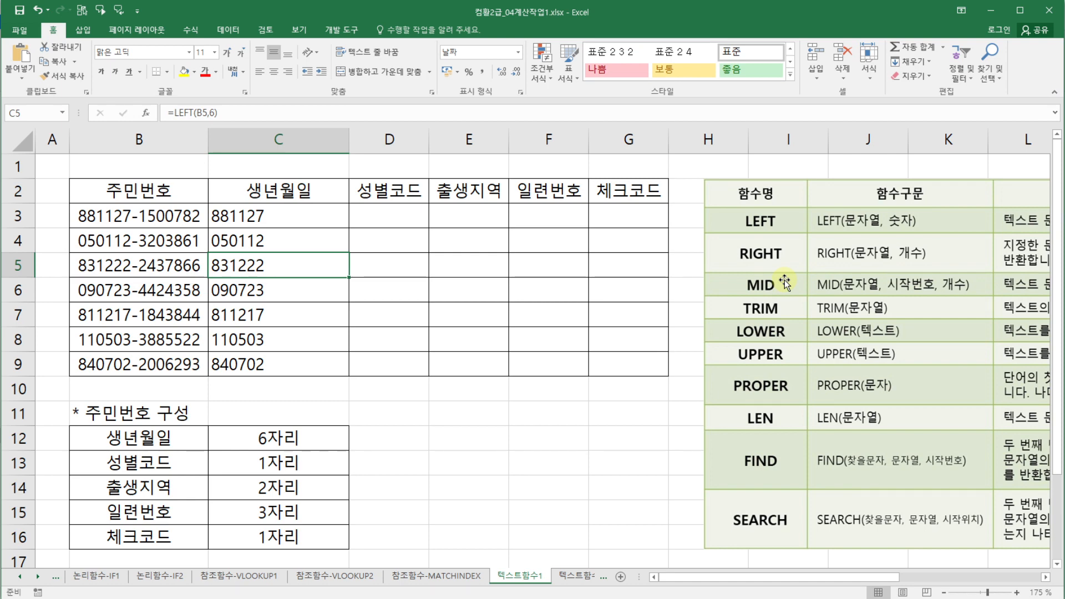
{"action": "left_click", "coordinate": [409, 411]}
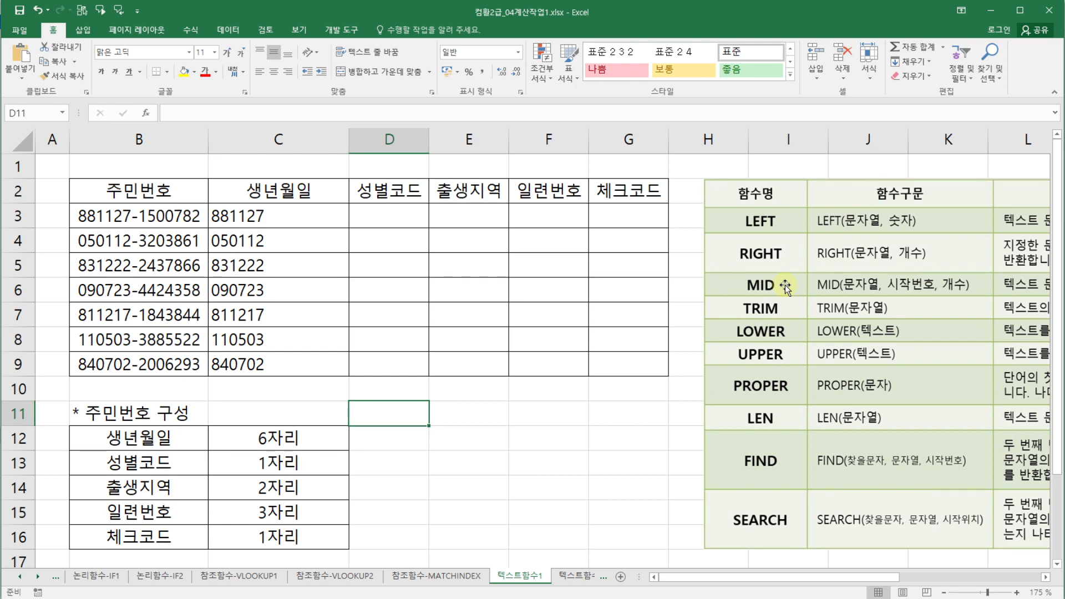
- In D3, enter a MID formula through the Function Arguments dialog taking 1 character of B3 starting at position 8
{"action": "left_click", "coordinate": [397, 214]}
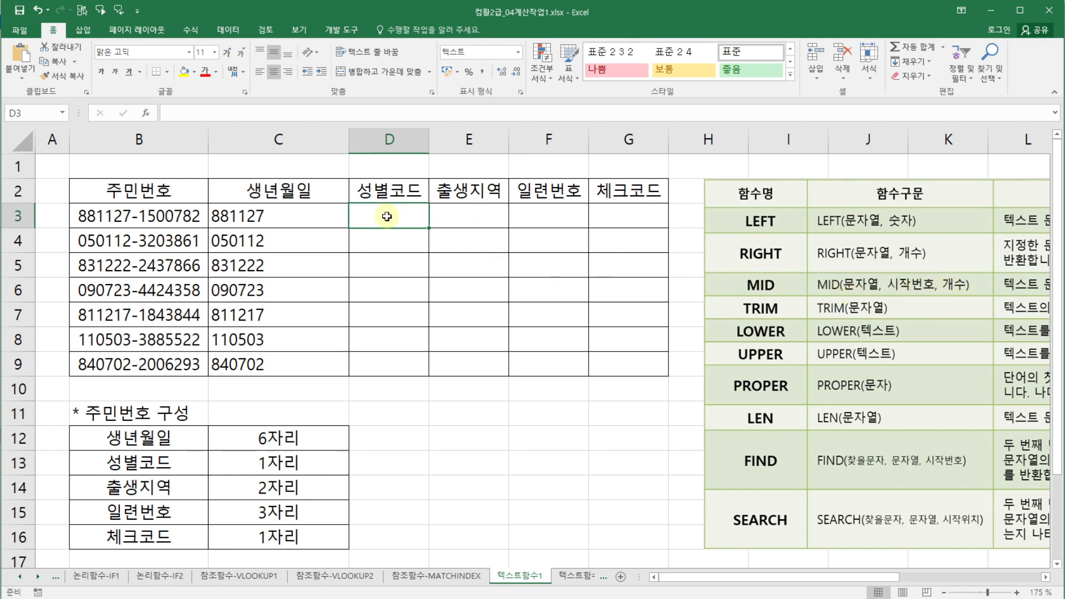
{"action": "type", "text": "="}
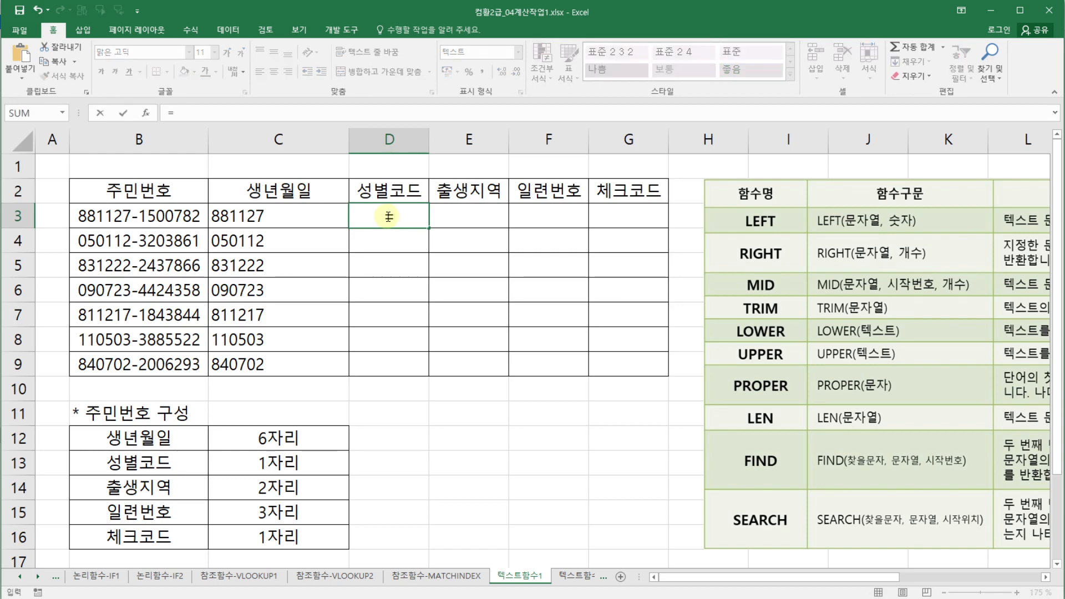
{"action": "type", "text": "mid"}
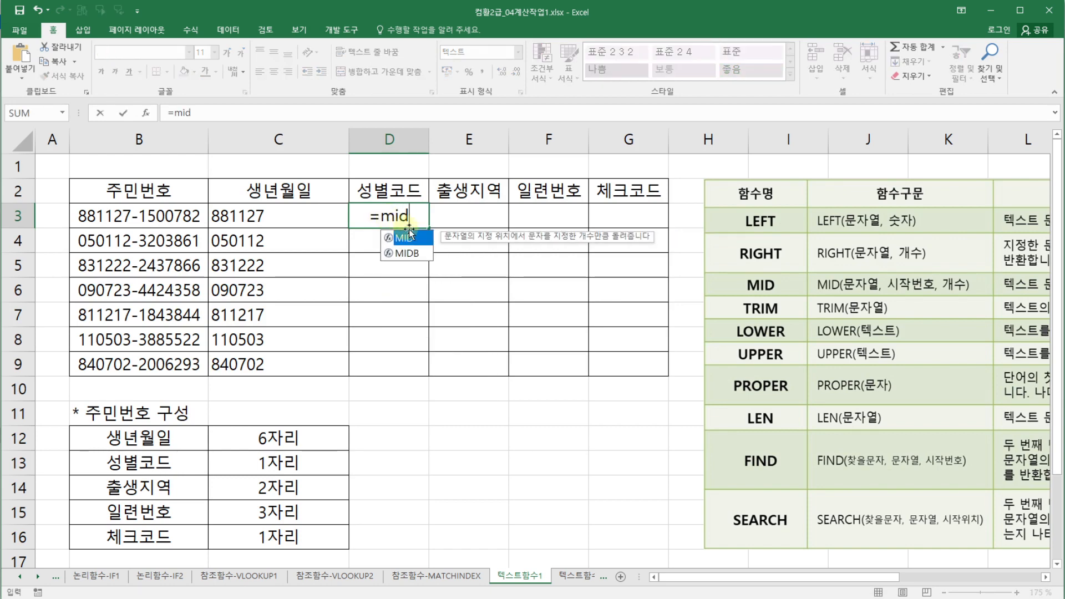
{"action": "double_click", "coordinate": [408, 233]}
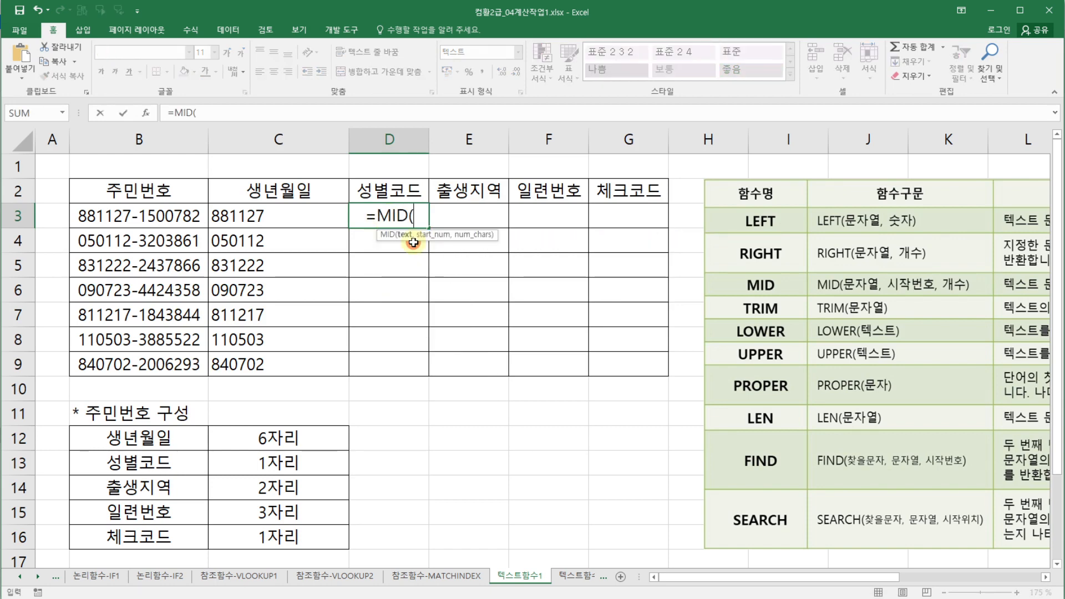
{"action": "left_click", "coordinate": [146, 114]}
{"action": "left_click_drag", "start_coordinate": [473, 210], "coordinate": [467, 324]}
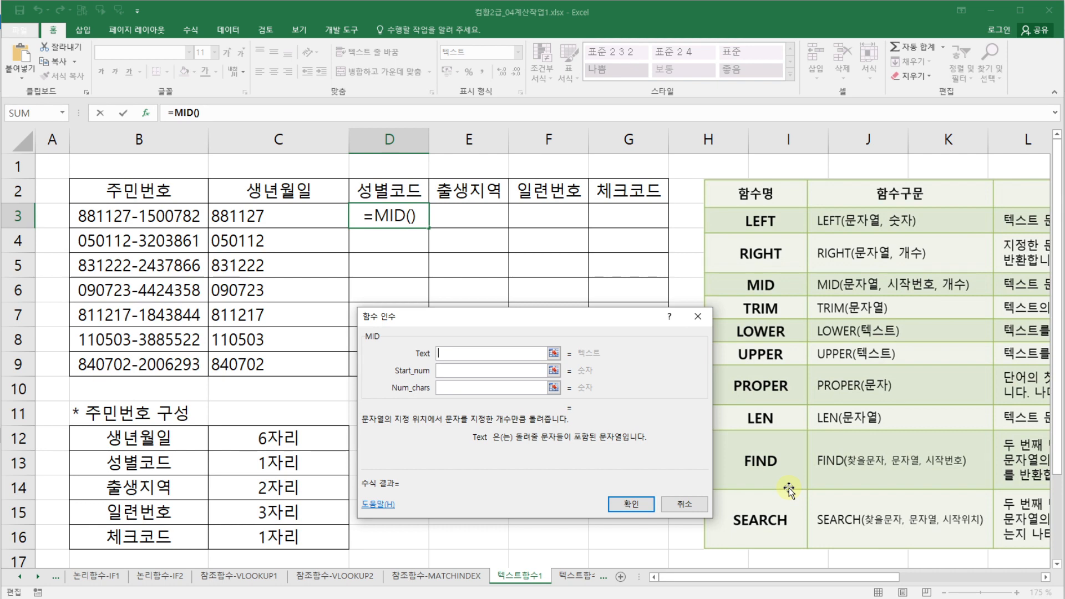
{"action": "left_click", "coordinate": [161, 219]}
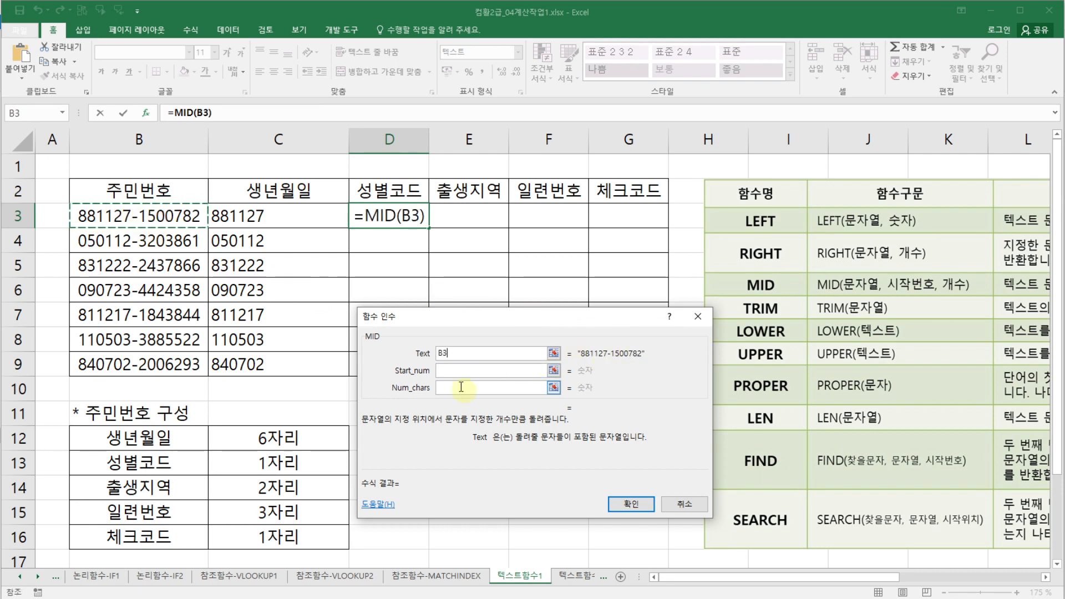
{"action": "left_click", "coordinate": [456, 371]}
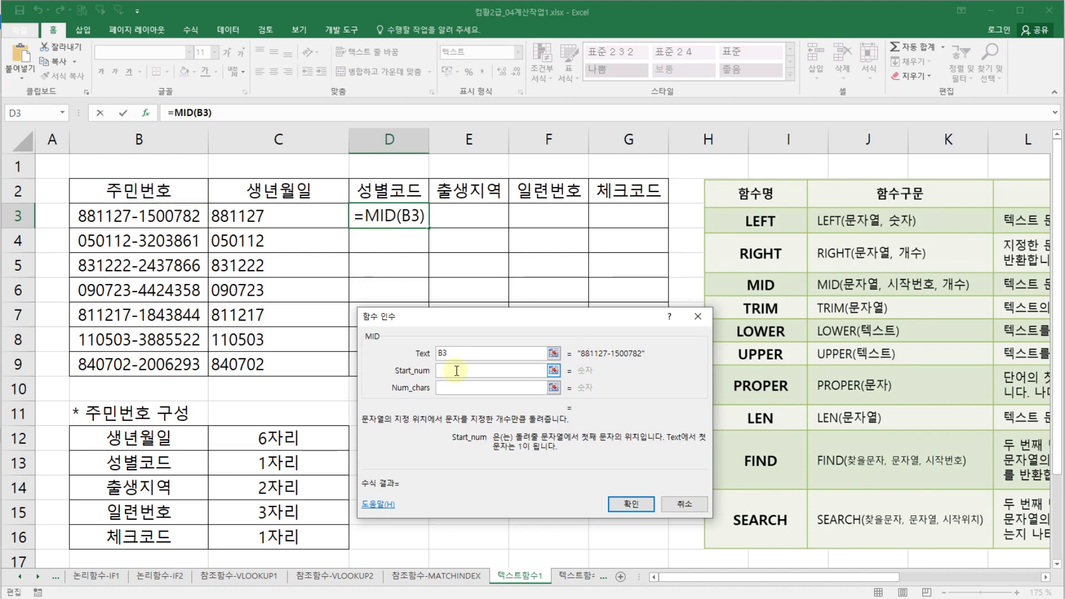
{"action": "type", "text": "8"}
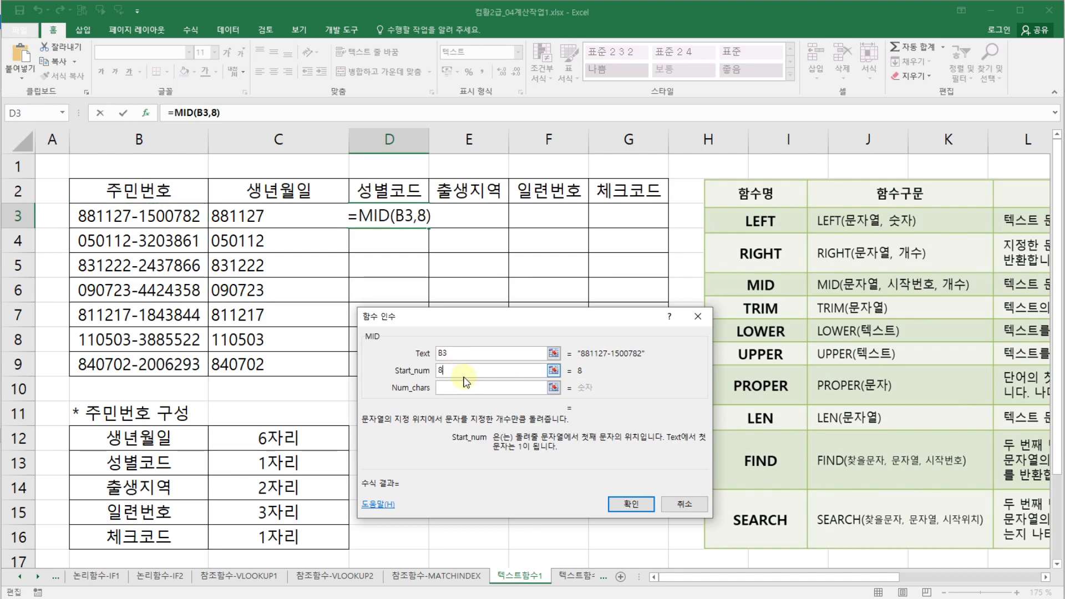
{"action": "left_click", "coordinate": [464, 387]}
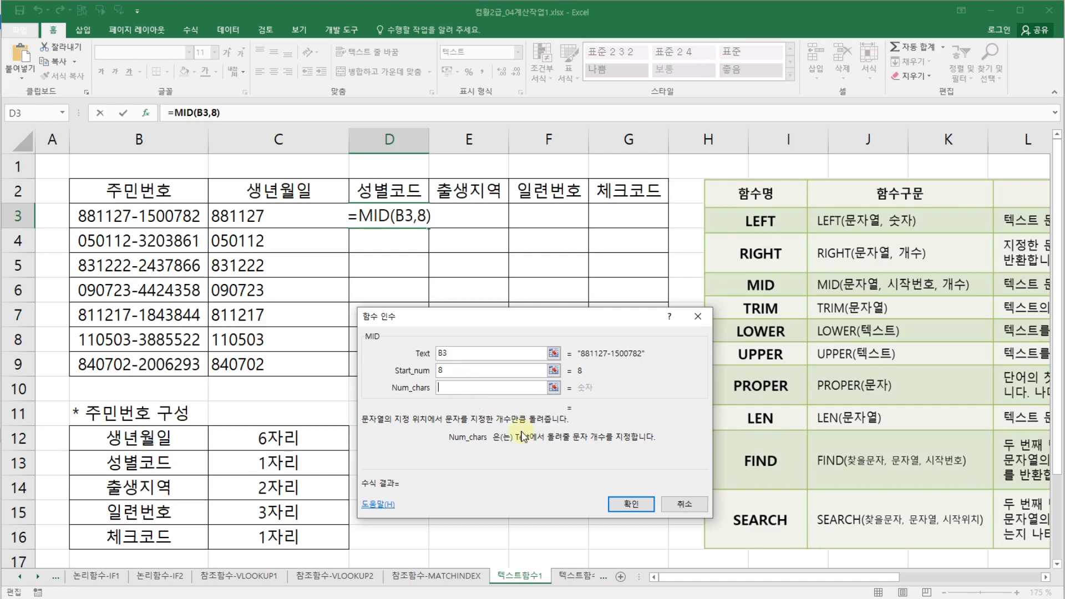
{"action": "type", "text": "1"}
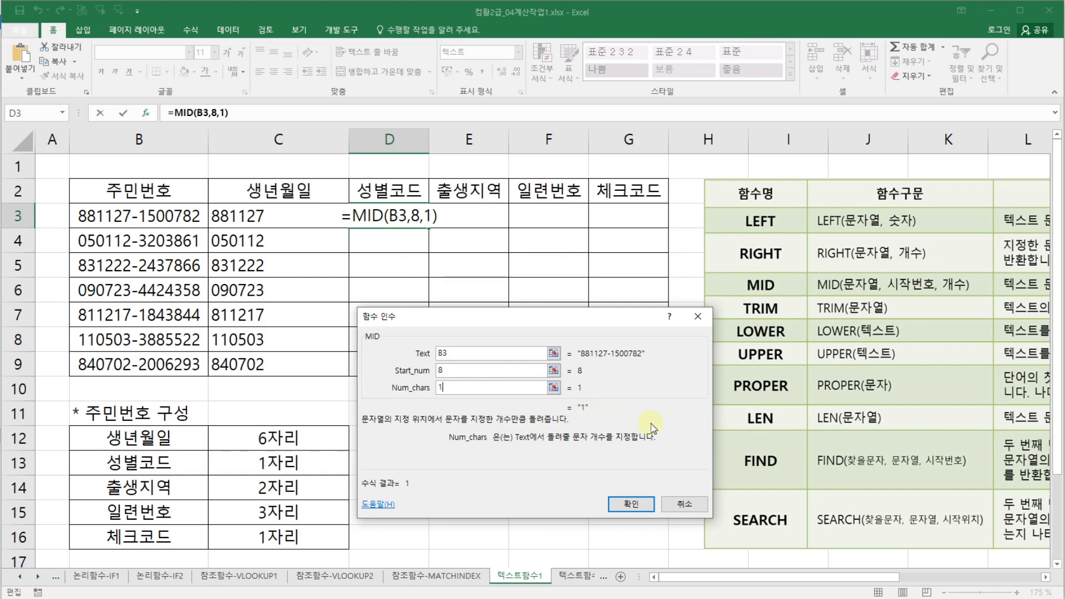
{"action": "left_click", "coordinate": [627, 502]}
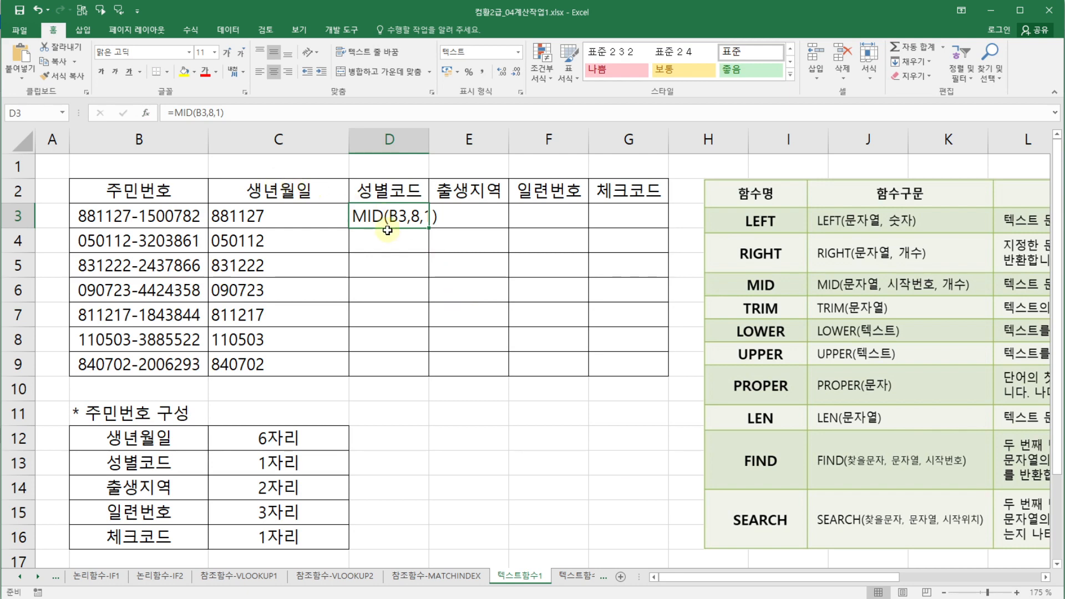
- Change the number format of D3:D9 to General and re-enter the formula in D3 so it calculates
{"action": "left_click", "coordinate": [306, 118]}
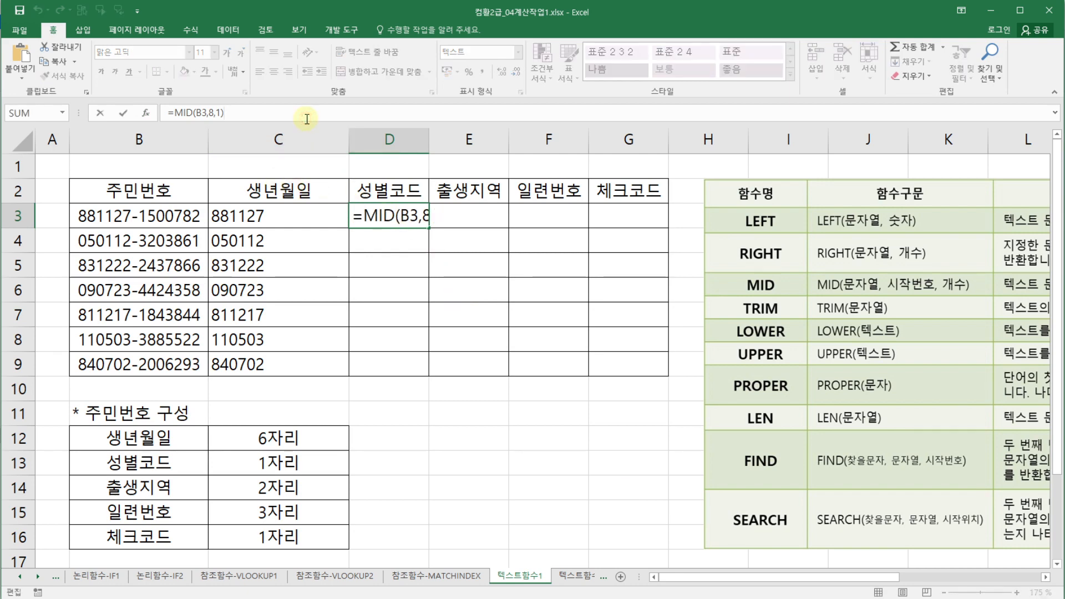
{"action": "key", "text": "Return"}
{"action": "left_click_drag", "start_coordinate": [398, 215], "coordinate": [391, 368]}
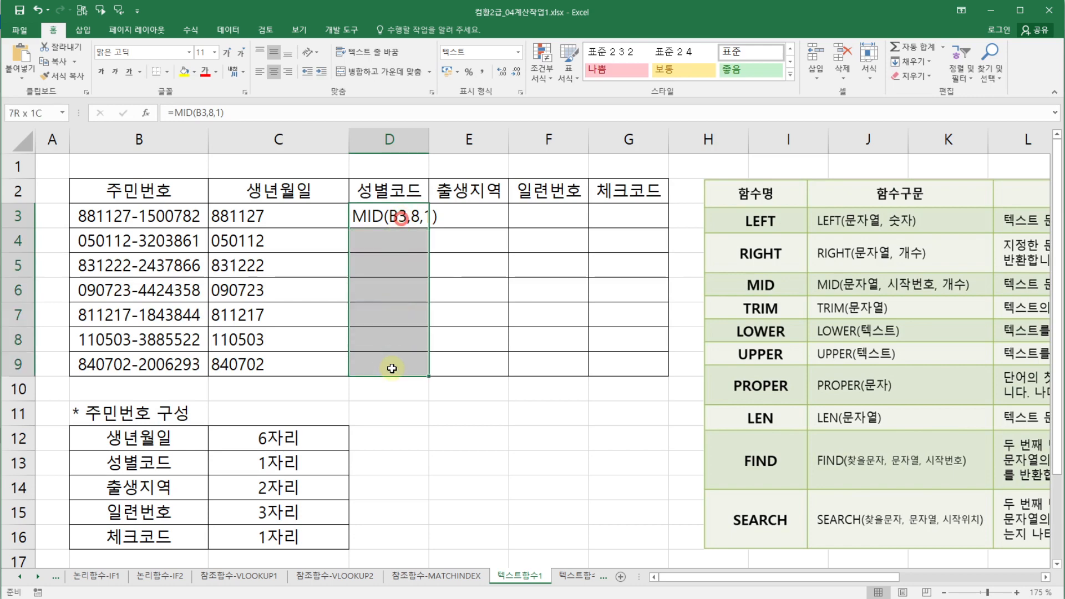
{"action": "left_click", "coordinate": [518, 52]}
{"action": "left_click", "coordinate": [503, 72]}
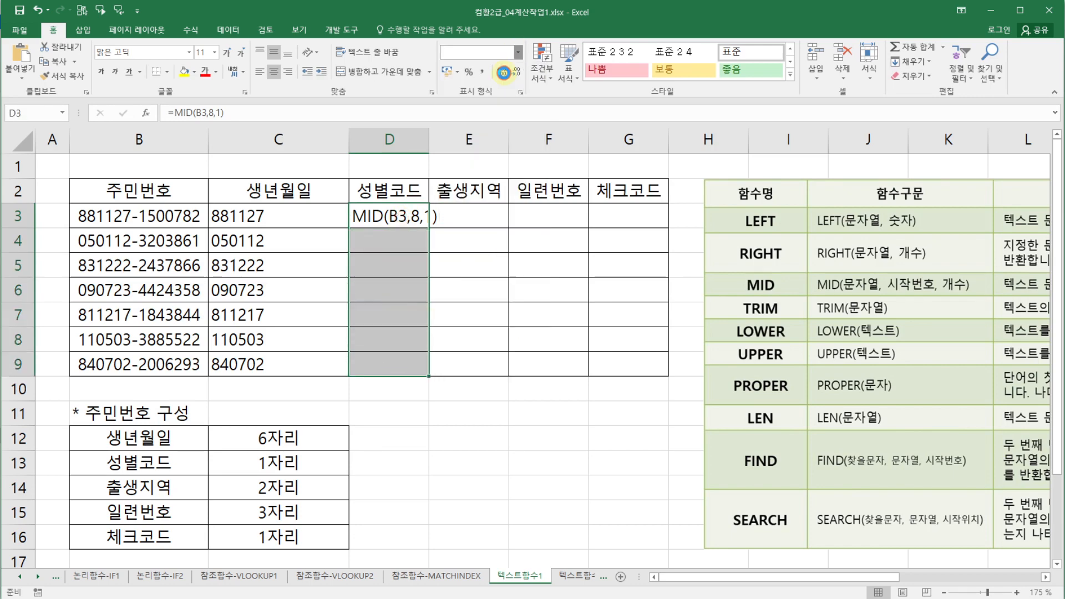
{"action": "left_click", "coordinate": [382, 213]}
{"action": "left_click", "coordinate": [294, 112]}
{"action": "key", "text": "Return"}
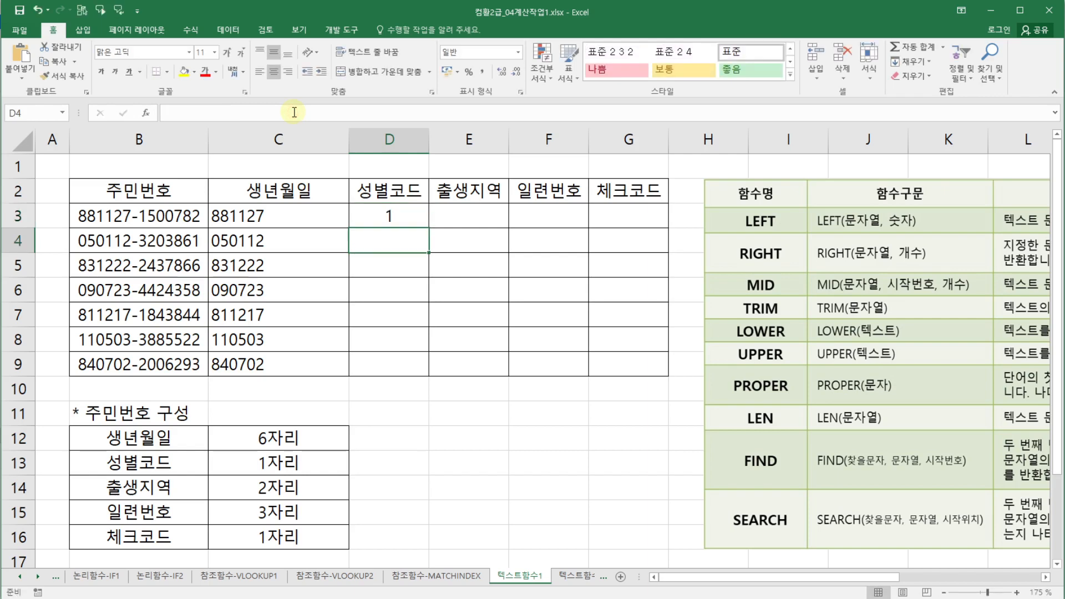
- Set the number format of the range E3:G9 to General
{"action": "left_click", "coordinate": [432, 212]}
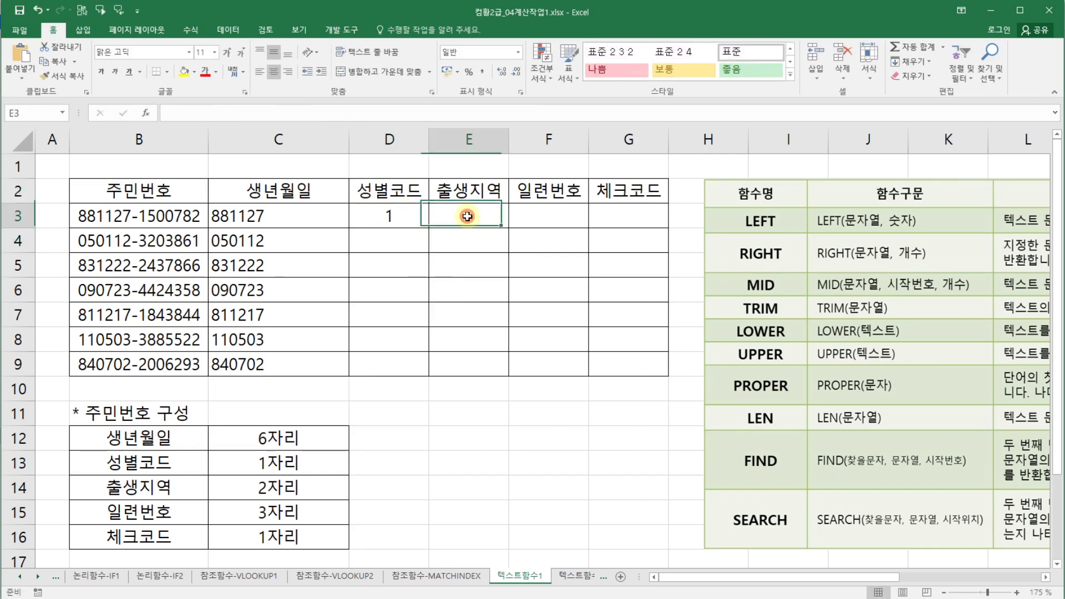
{"action": "left_click", "coordinate": [558, 279]}
{"action": "left_click_drag", "start_coordinate": [487, 218], "coordinate": [618, 355]}
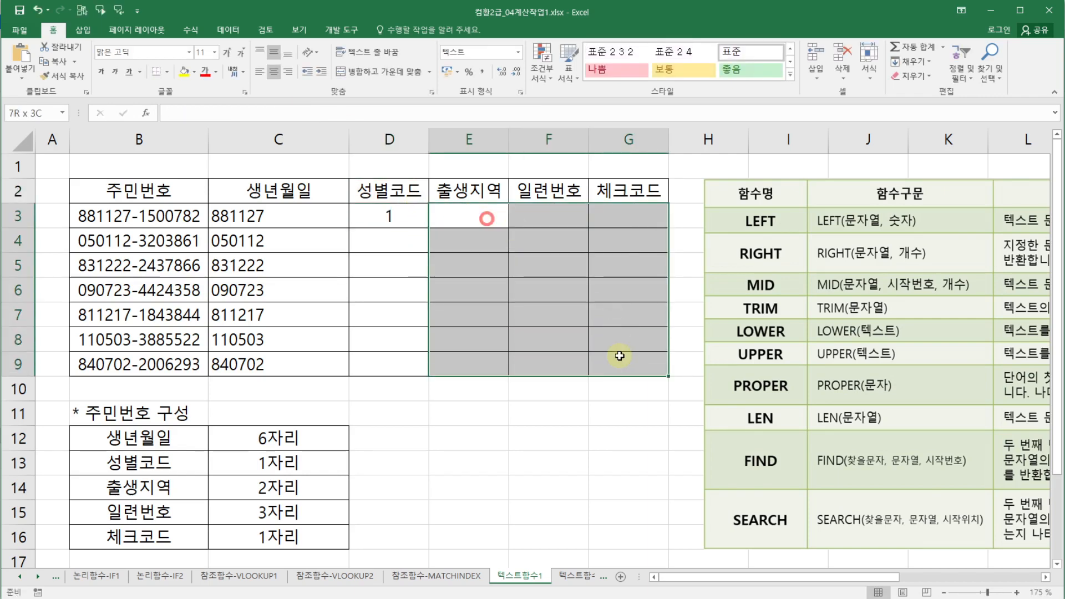
{"action": "left_click", "coordinate": [520, 52]}
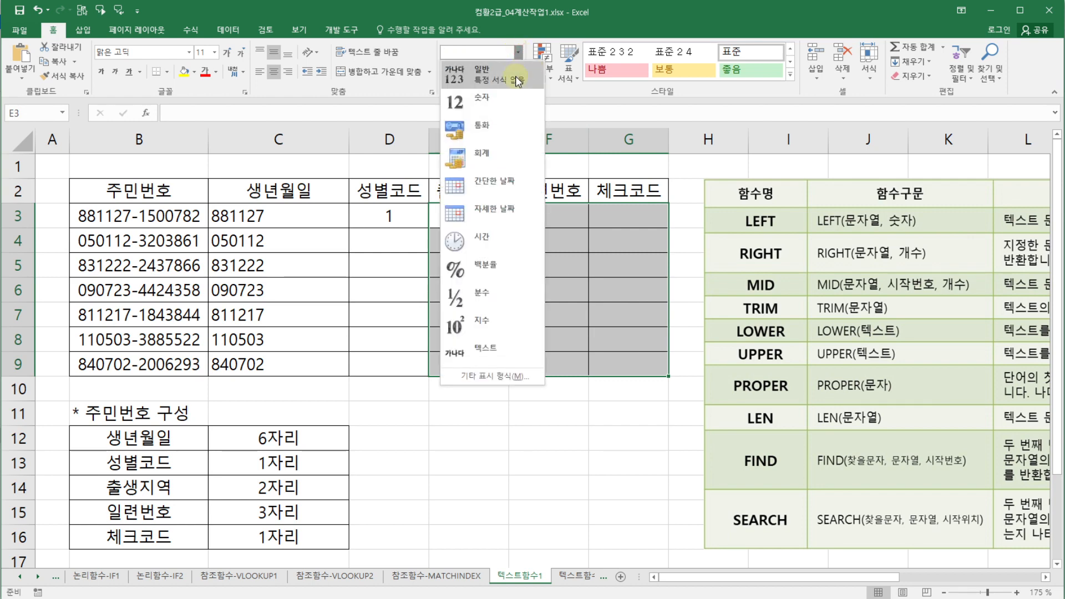
{"action": "left_click", "coordinate": [488, 67]}
{"action": "left_click", "coordinate": [511, 246]}
- Fill the MID formula down from D3 to D9
{"action": "left_click", "coordinate": [408, 218]}
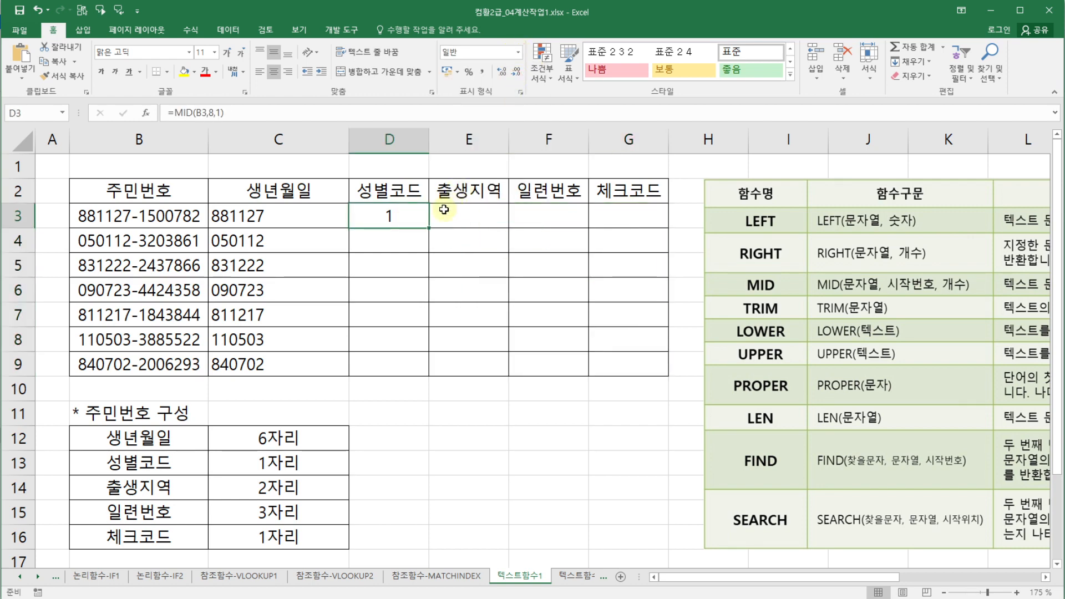
{"action": "left_click_drag", "start_coordinate": [428, 229], "coordinate": [424, 375]}
{"action": "left_click", "coordinate": [490, 421]}
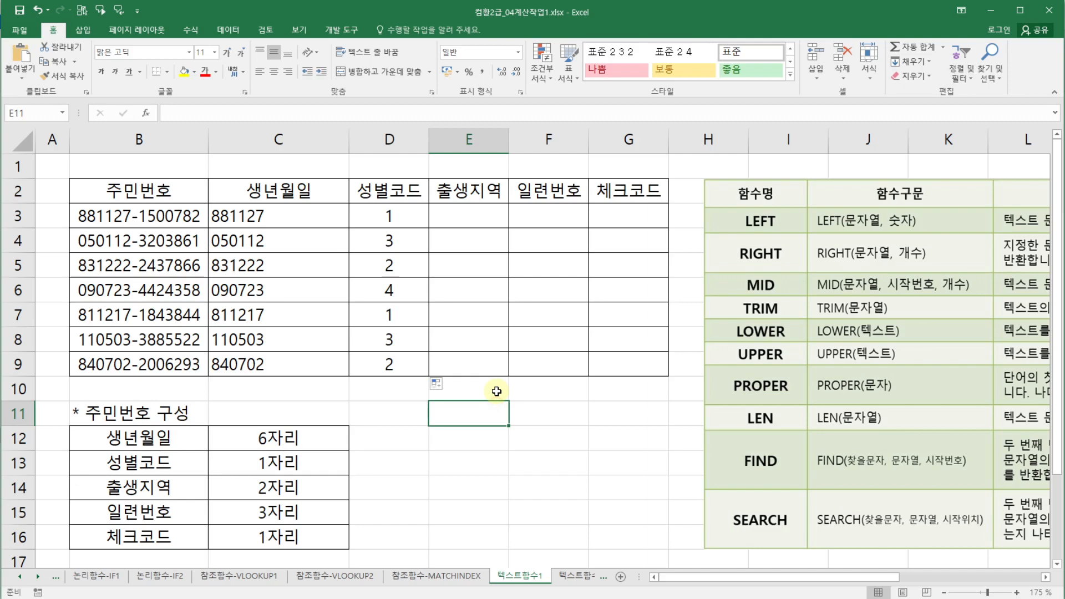
- In E3, enter a MID formula taking 2 characters of B3 from position 9, then fill it down to E9
{"action": "left_click", "coordinate": [454, 213]}
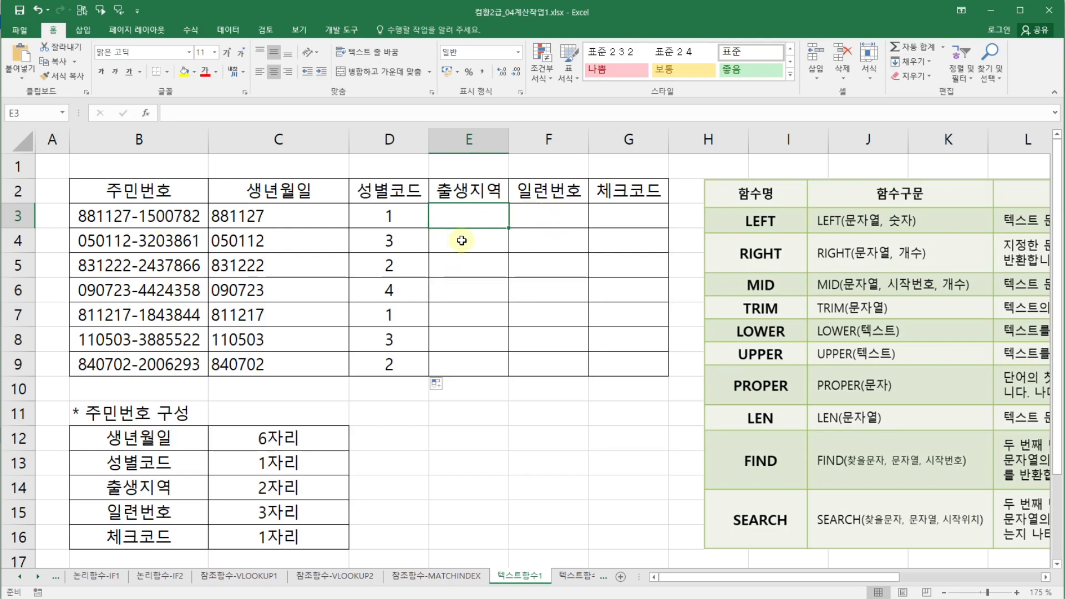
{"action": "type", "text": "=m"}
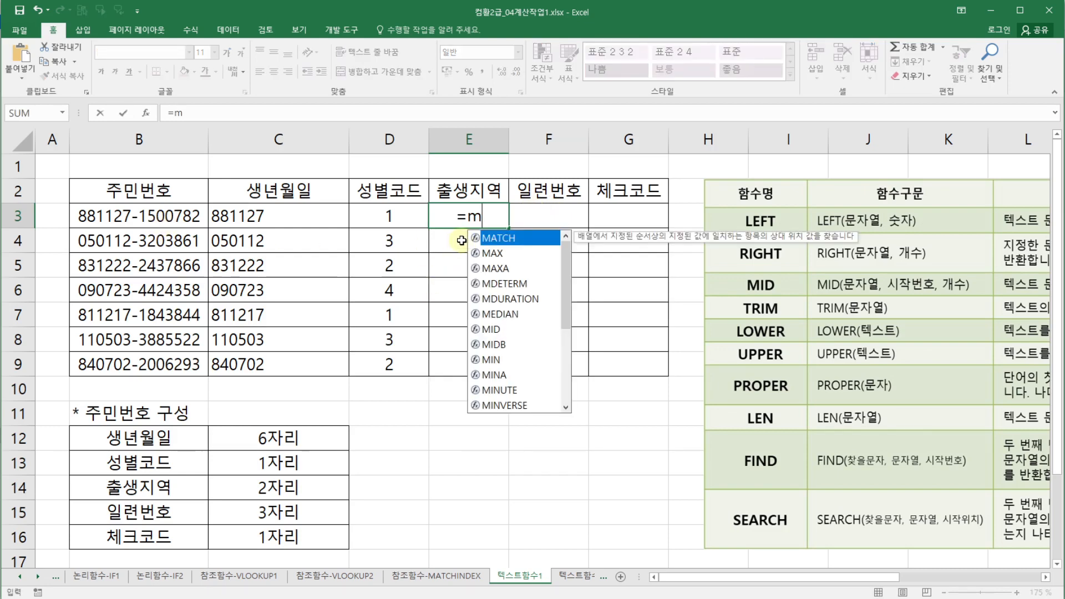
{"action": "type", "text": "id"}
{"action": "double_click", "coordinate": [480, 238]}
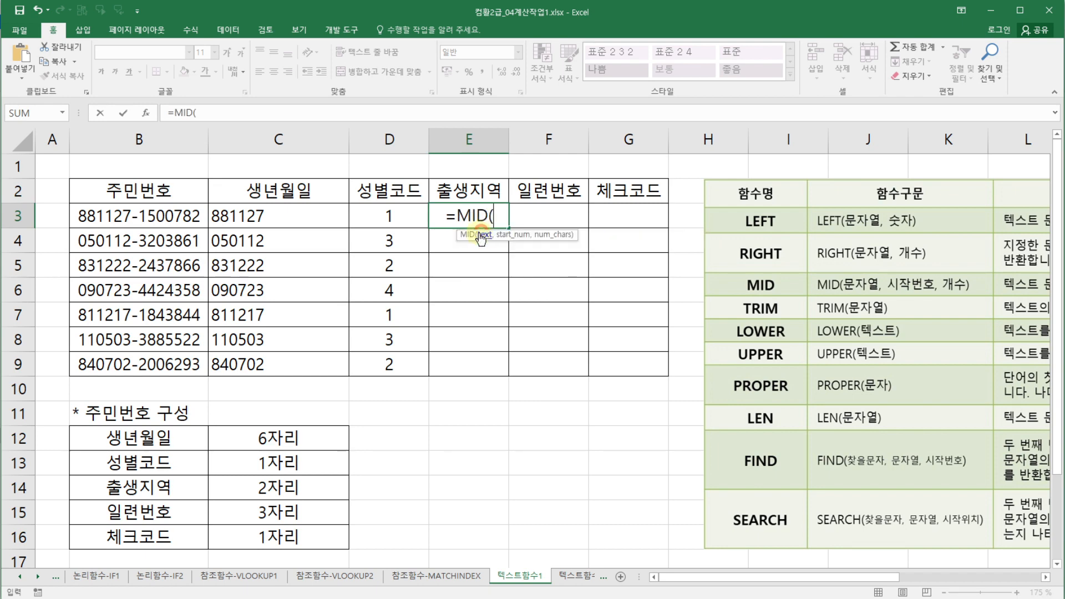
{"action": "left_click", "coordinate": [146, 113]}
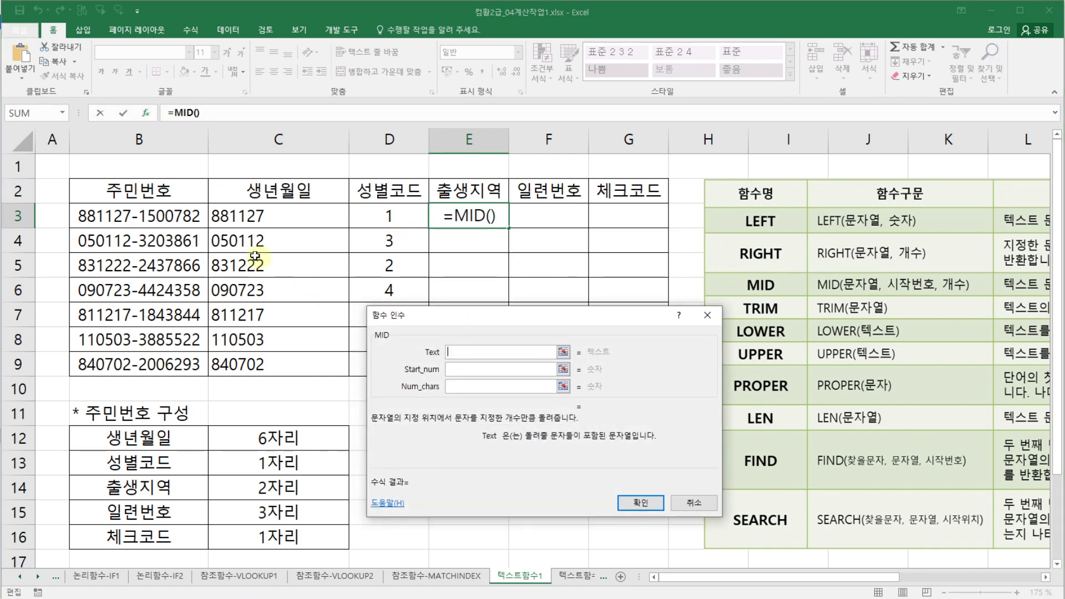
{"action": "left_click", "coordinate": [162, 220]}
{"action": "left_click", "coordinate": [465, 363]}
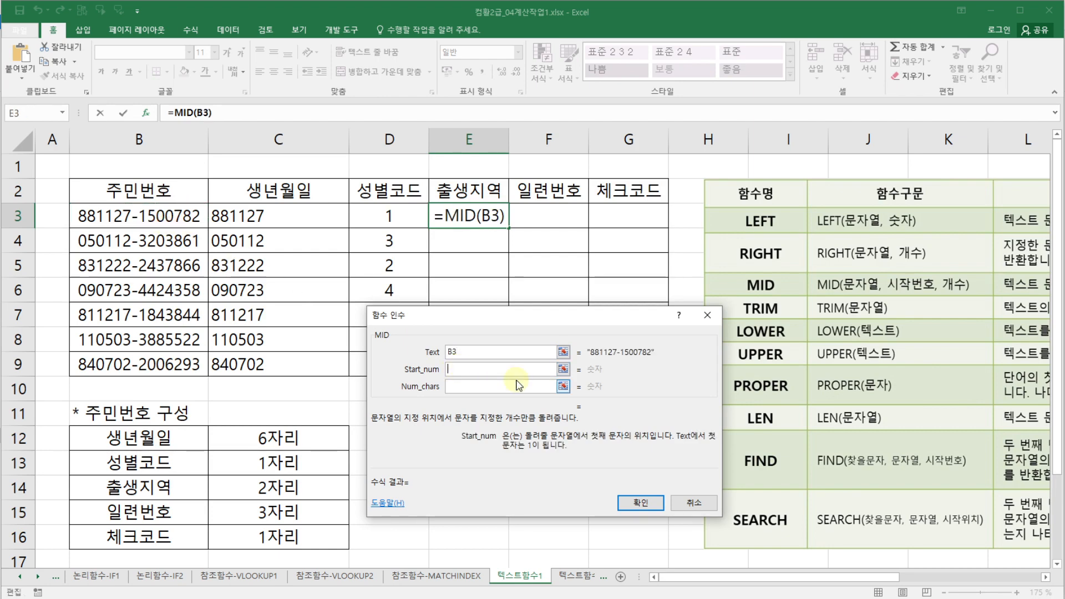
{"action": "type", "text": "9"}
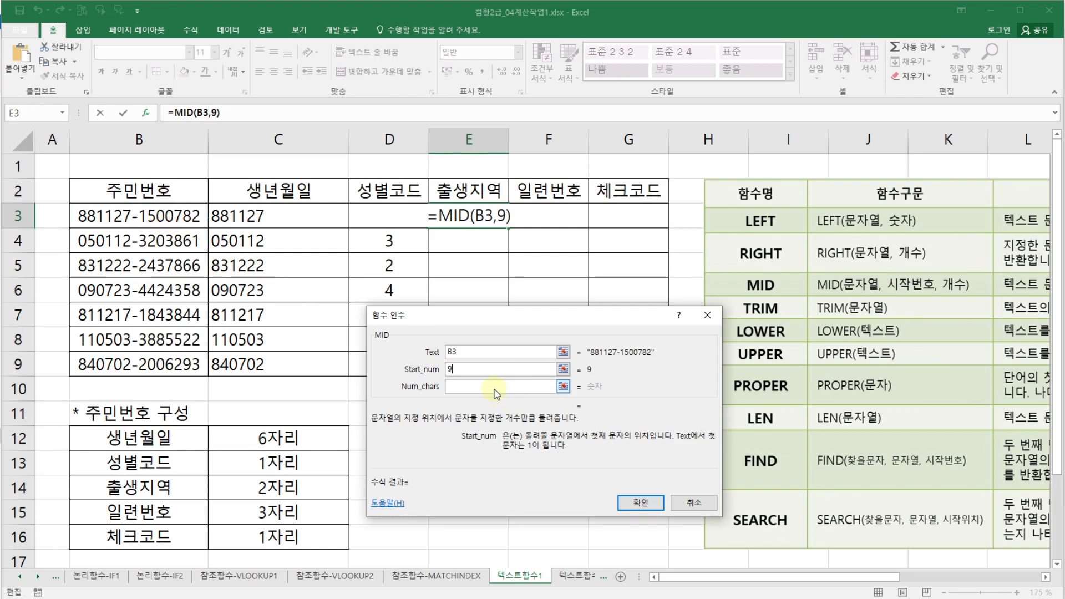
{"action": "left_click", "coordinate": [498, 389]}
{"action": "type", "text": "2"}
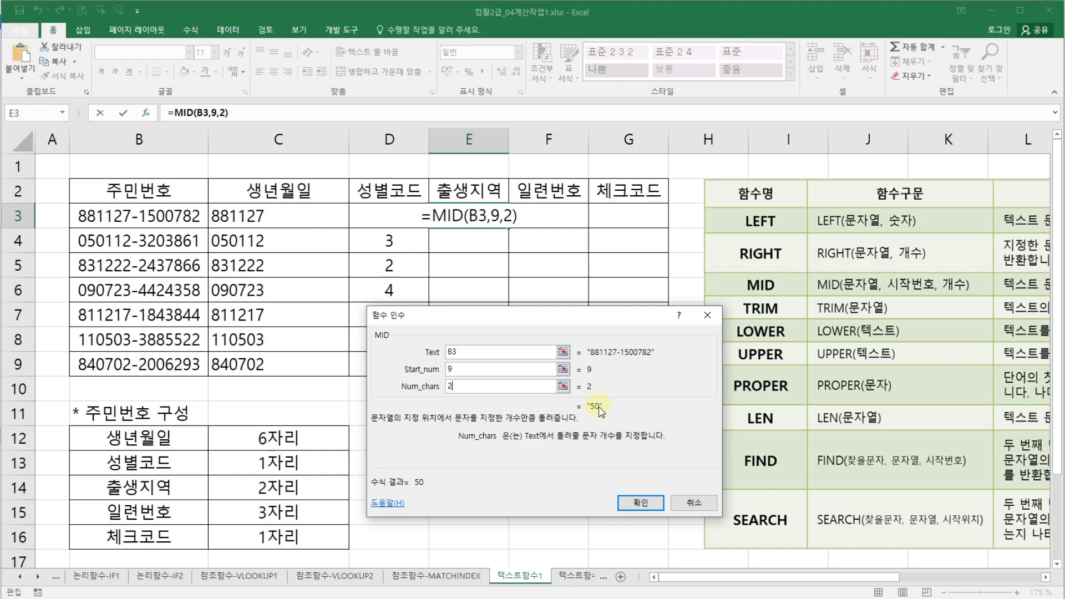
{"action": "left_click", "coordinate": [639, 503]}
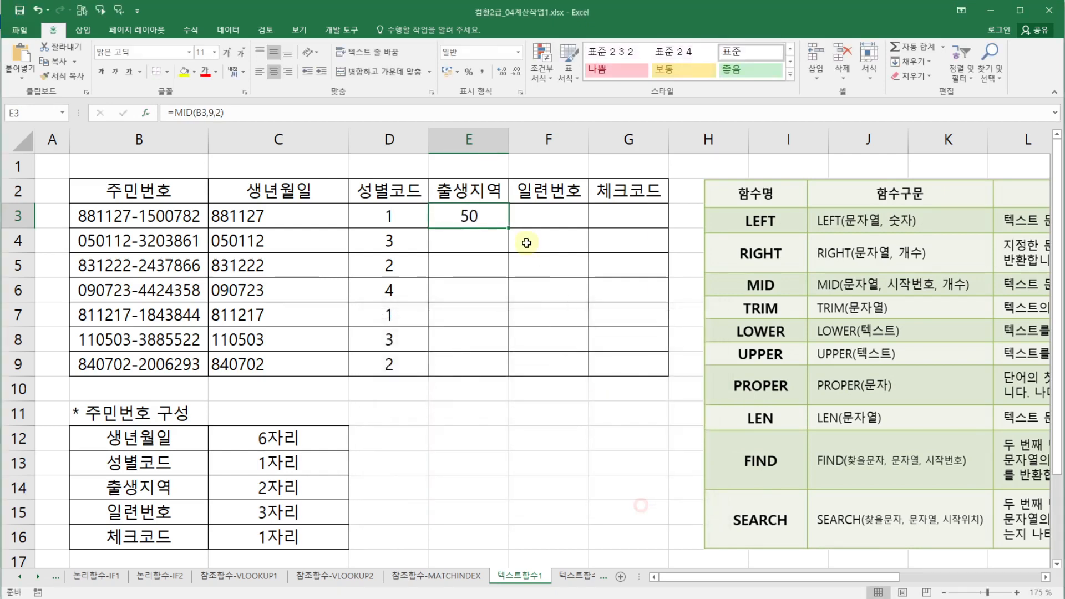
{"action": "left_click_drag", "start_coordinate": [509, 229], "coordinate": [499, 366]}
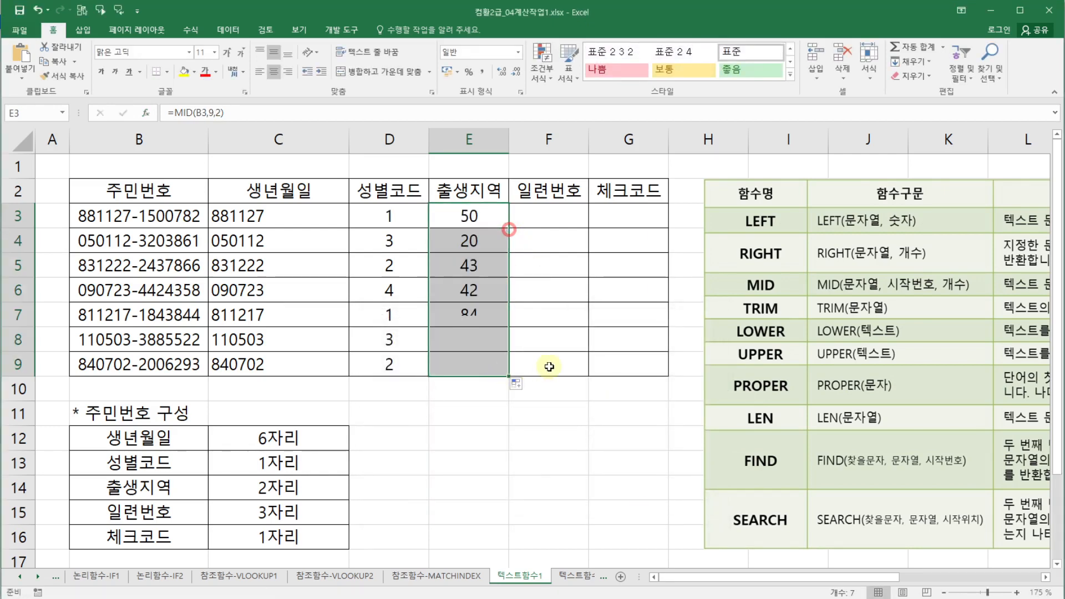
{"action": "left_click", "coordinate": [550, 365]}
- In F3, enter a MID formula taking 3 characters of B3 from position 11, then fill it down to F9
{"action": "left_click", "coordinate": [563, 210]}
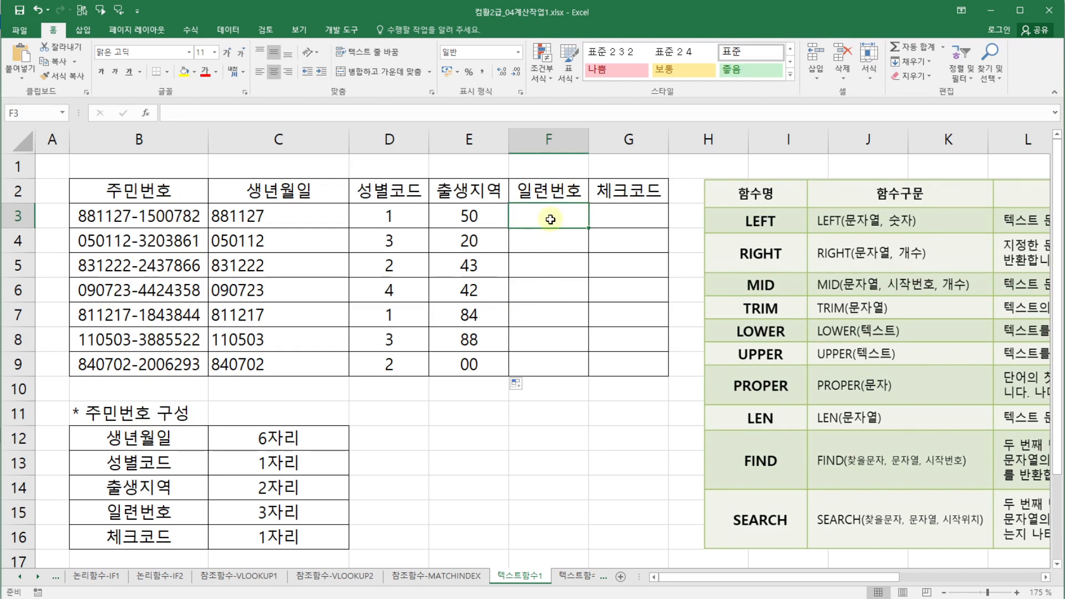
{"action": "type", "text": "="}
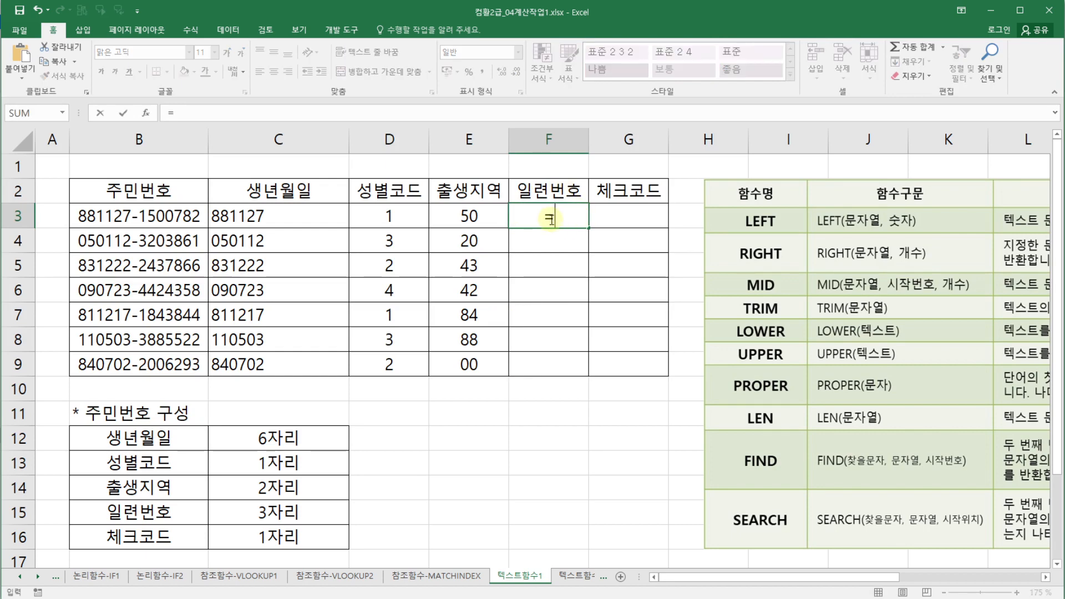
{"action": "type", "text": "mid"}
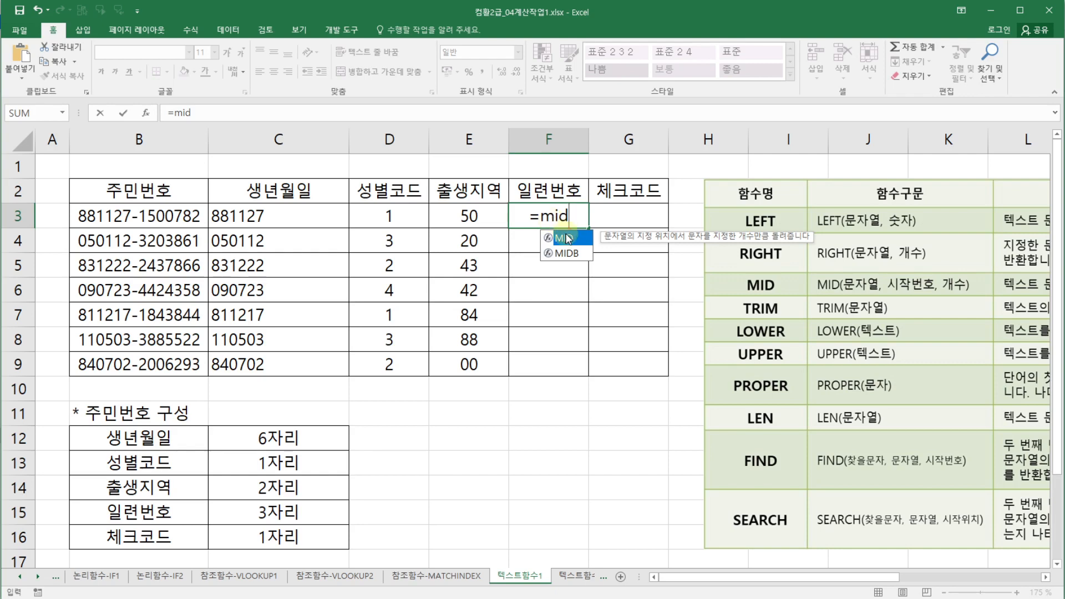
{"action": "key", "text": "Tab"}
{"action": "left_click", "coordinate": [146, 112]}
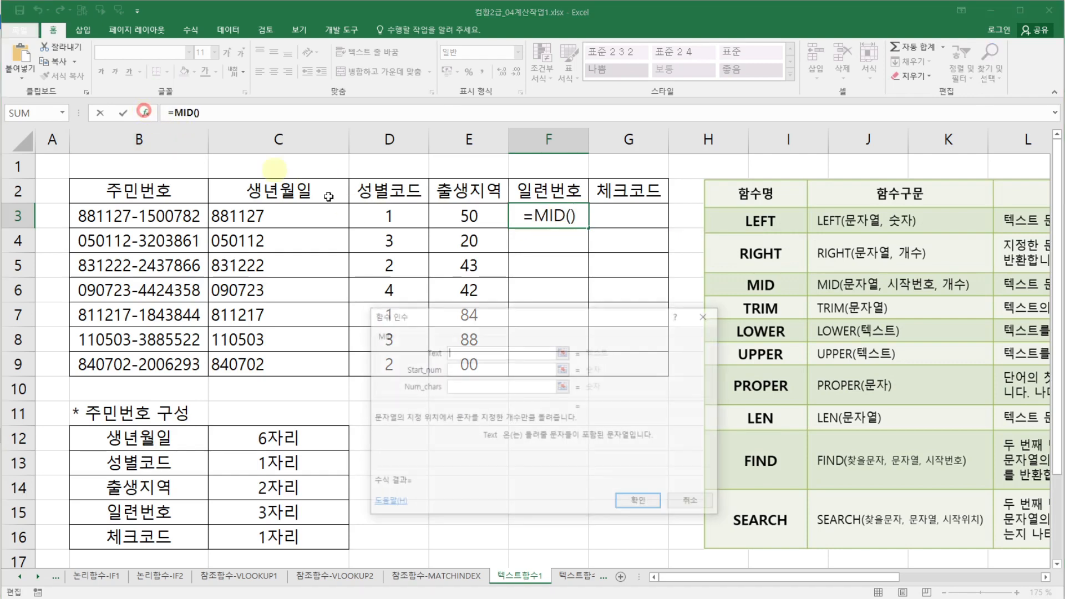
{"action": "left_click", "coordinate": [180, 214]}
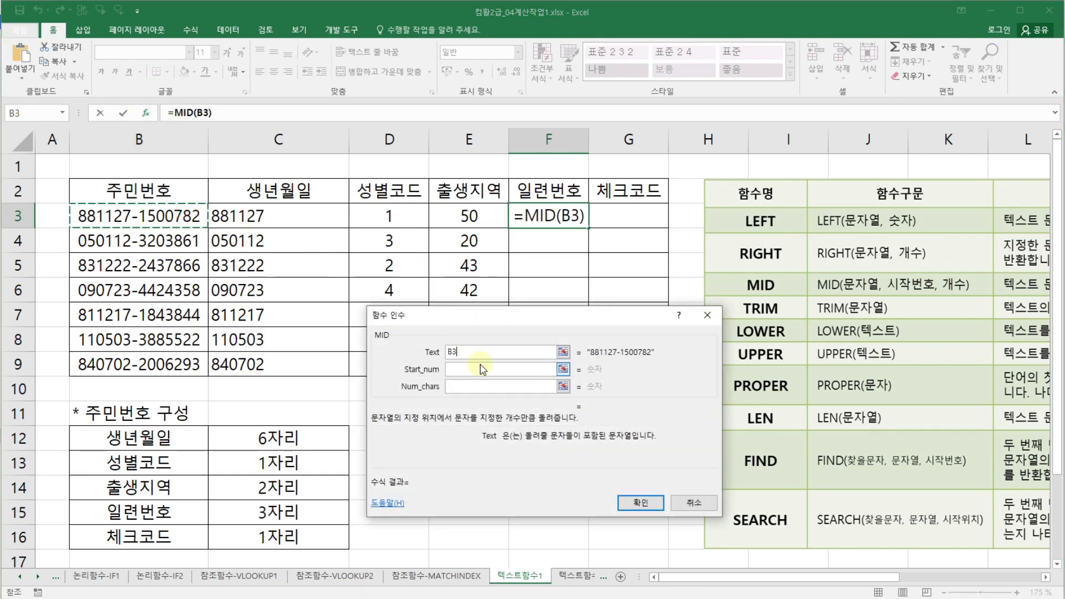
{"action": "left_click", "coordinate": [482, 369]}
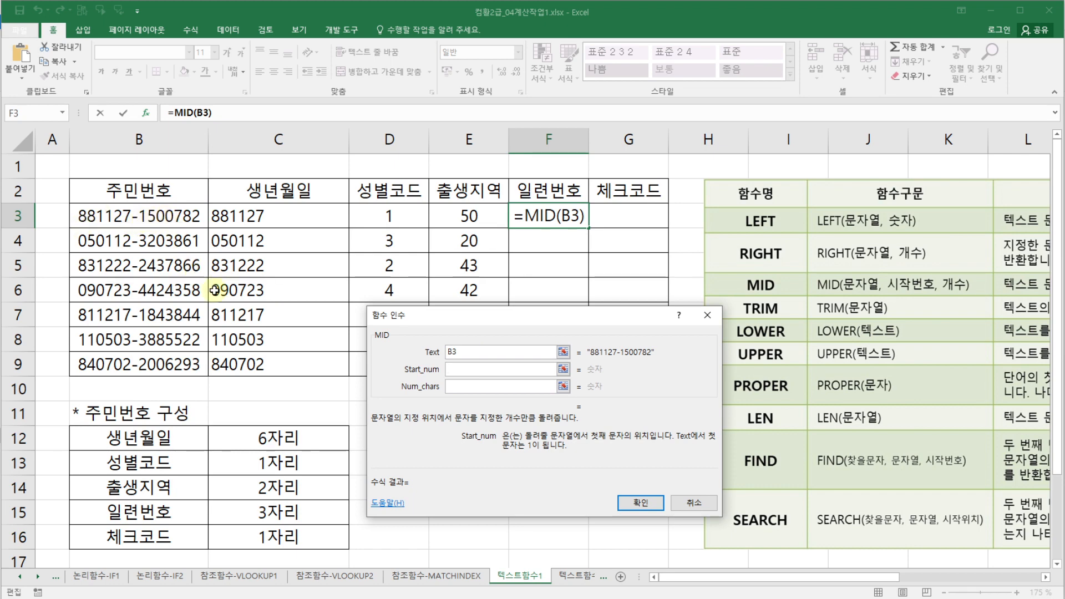
{"action": "type", "text": "11"}
{"action": "left_click", "coordinate": [460, 384]}
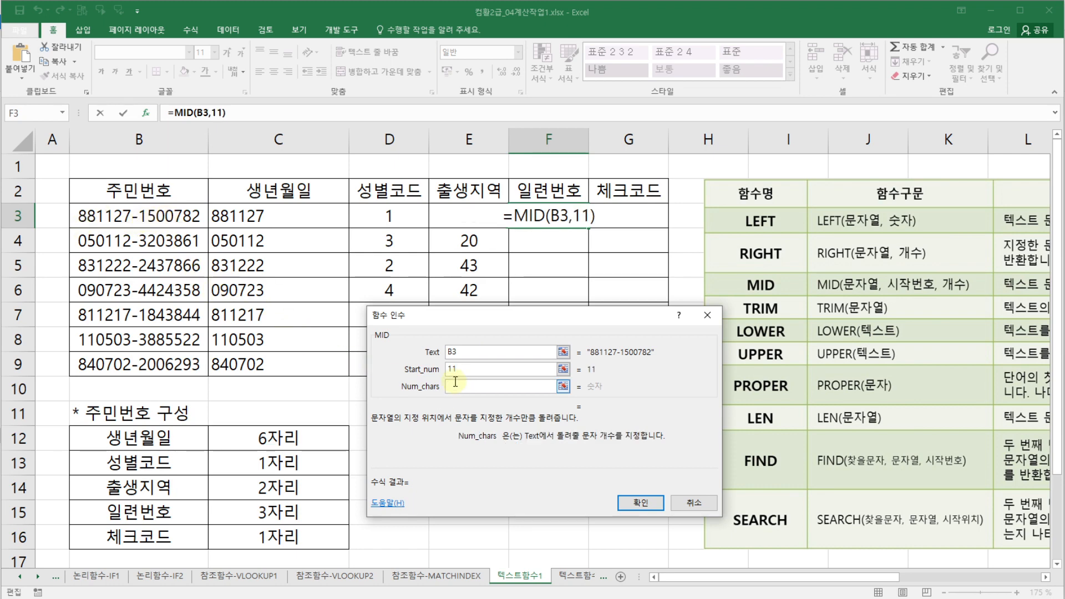
{"action": "type", "text": "3"}
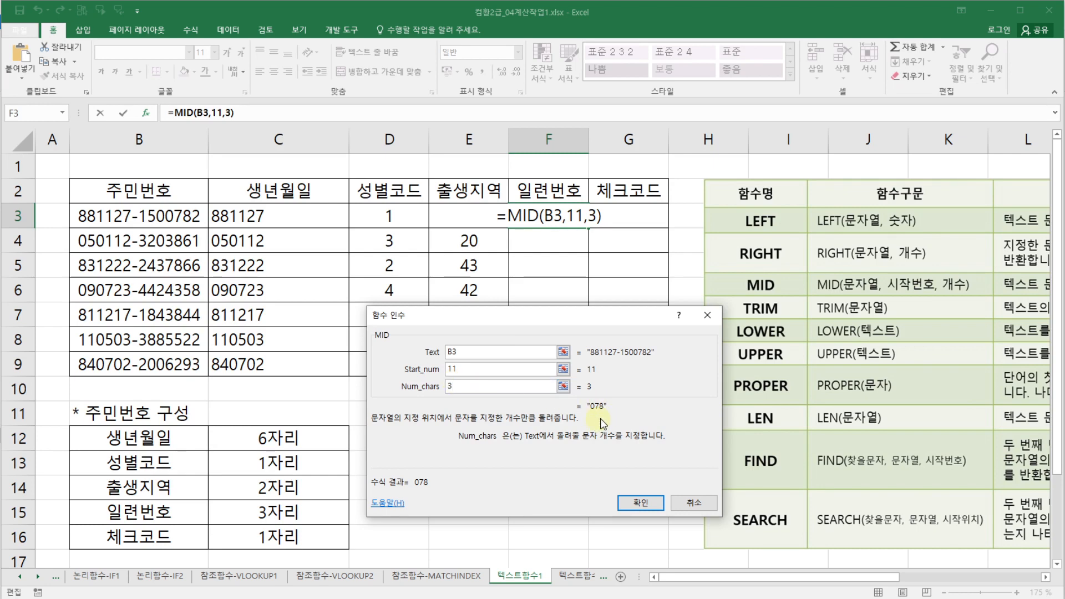
{"action": "left_click", "coordinate": [640, 503]}
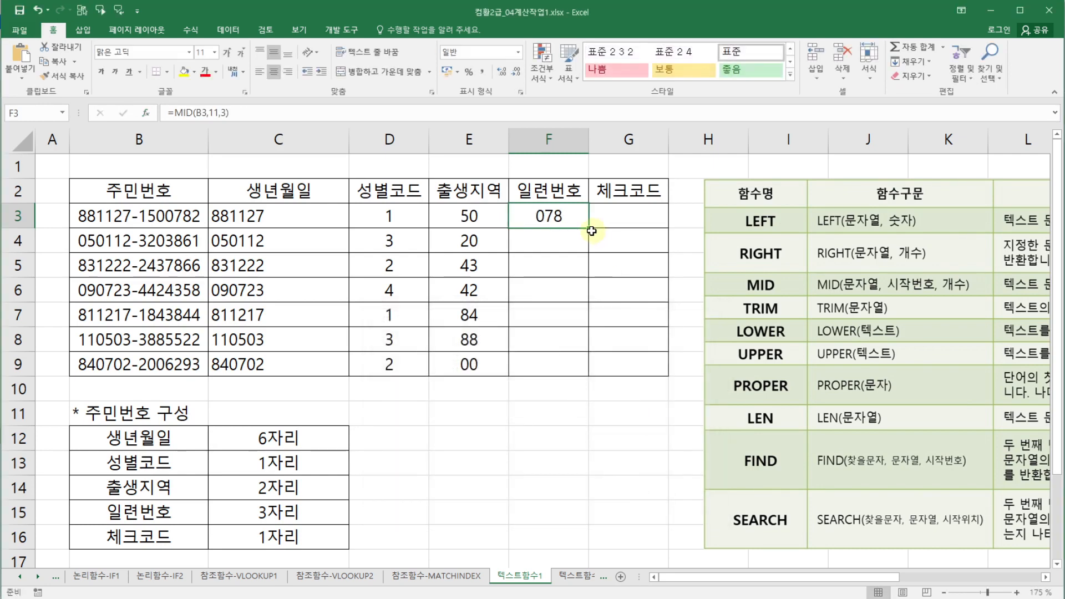
{"action": "left_click_drag", "start_coordinate": [587, 230], "coordinate": [577, 370]}
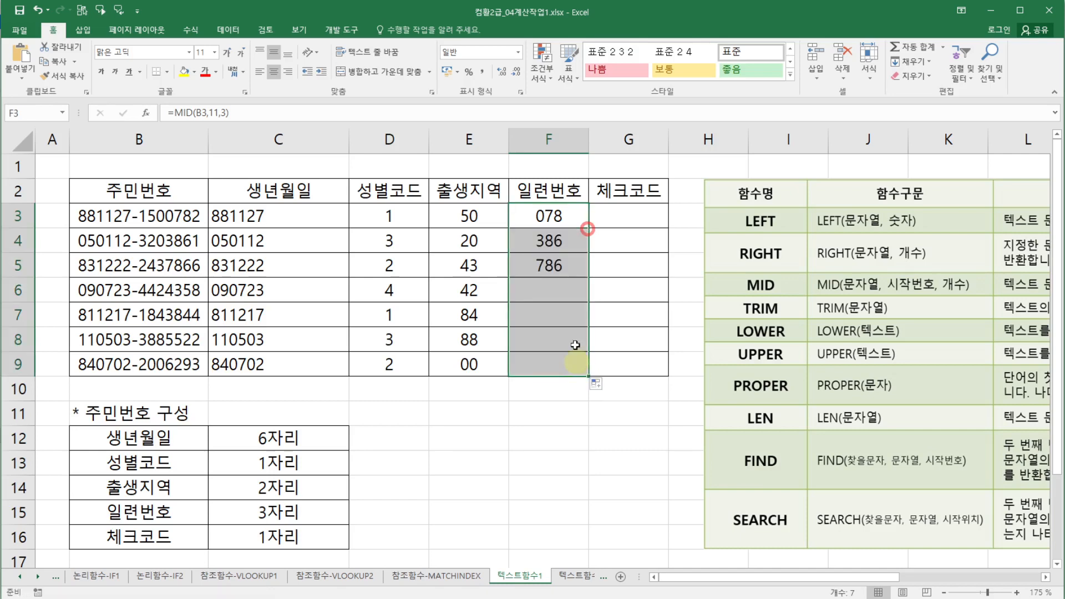
- Review the formulas in the extracted columns by selecting cells in E, F and C
{"action": "left_click", "coordinate": [549, 222]}
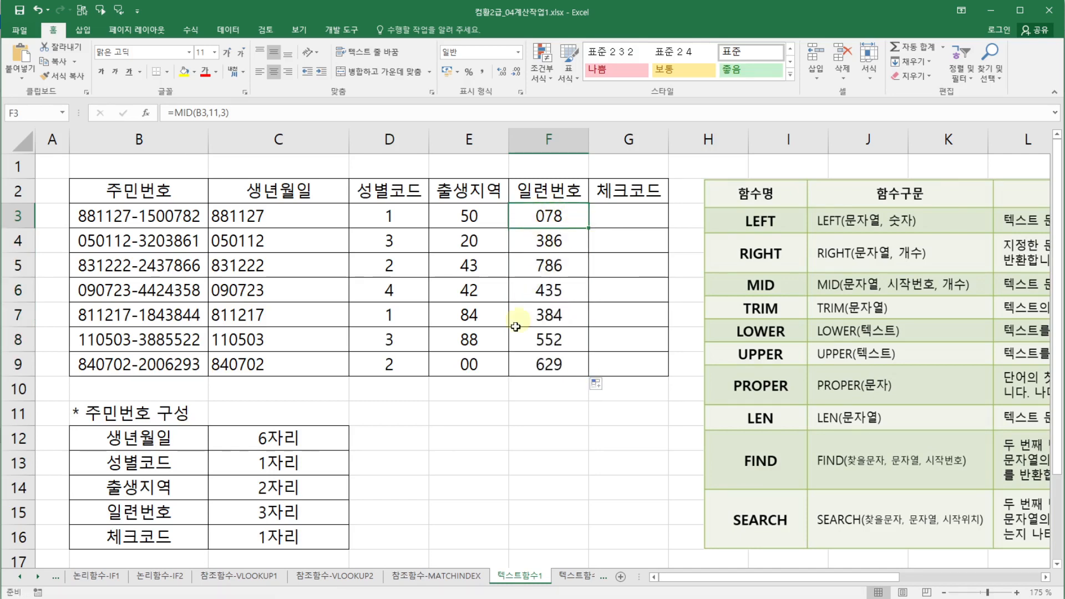
{"action": "left_click", "coordinate": [489, 368]}
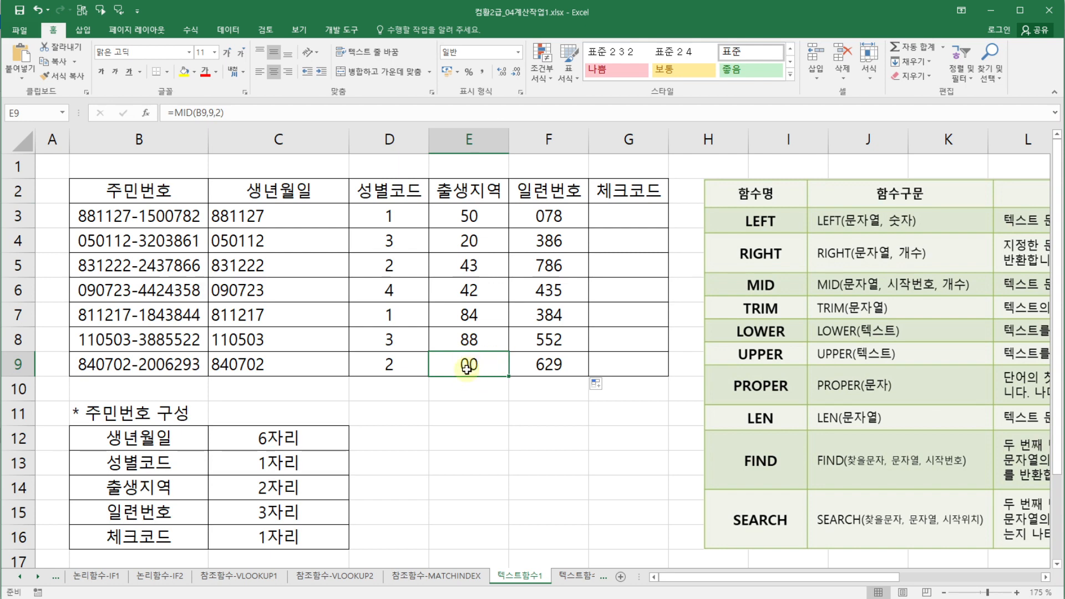
{"action": "left_click", "coordinate": [569, 369]}
{"action": "left_click", "coordinate": [548, 217]}
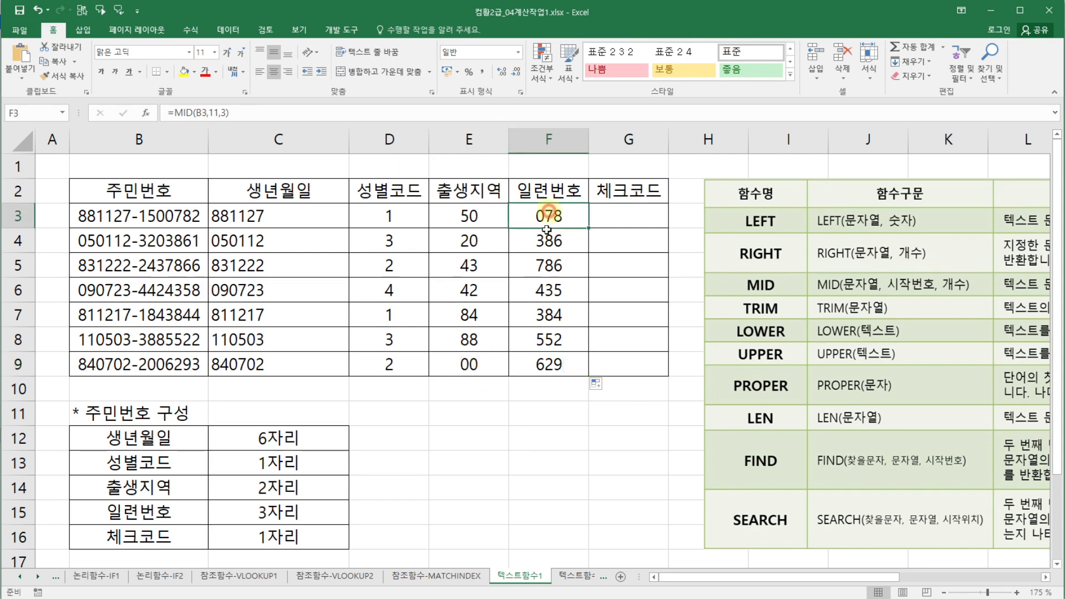
{"action": "left_click_drag", "start_coordinate": [547, 229], "coordinate": [545, 364]}
{"action": "left_click", "coordinate": [545, 388]}
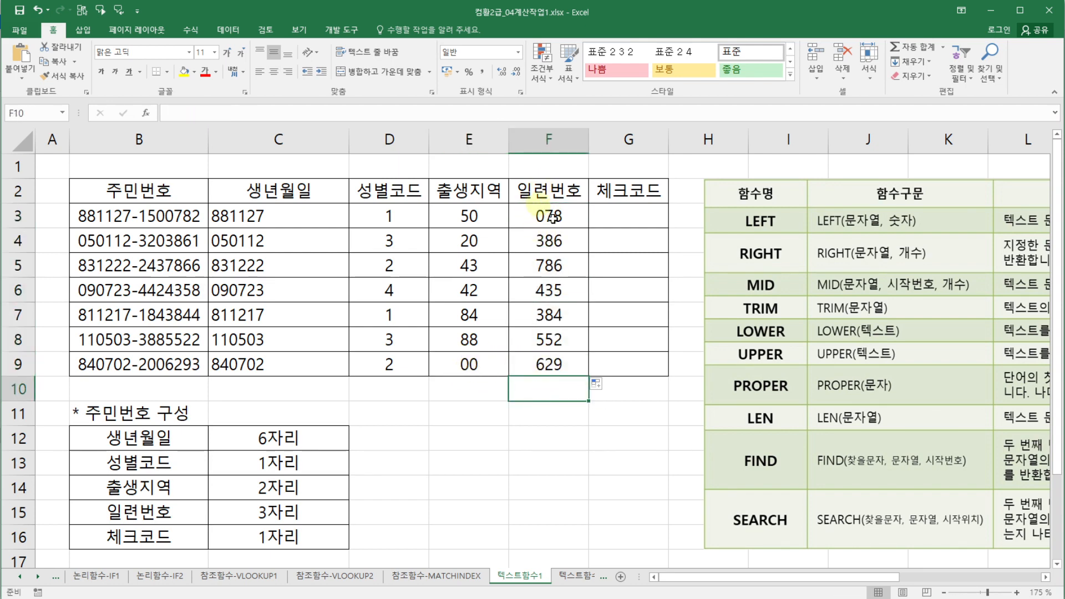
{"action": "left_click", "coordinate": [270, 291]}
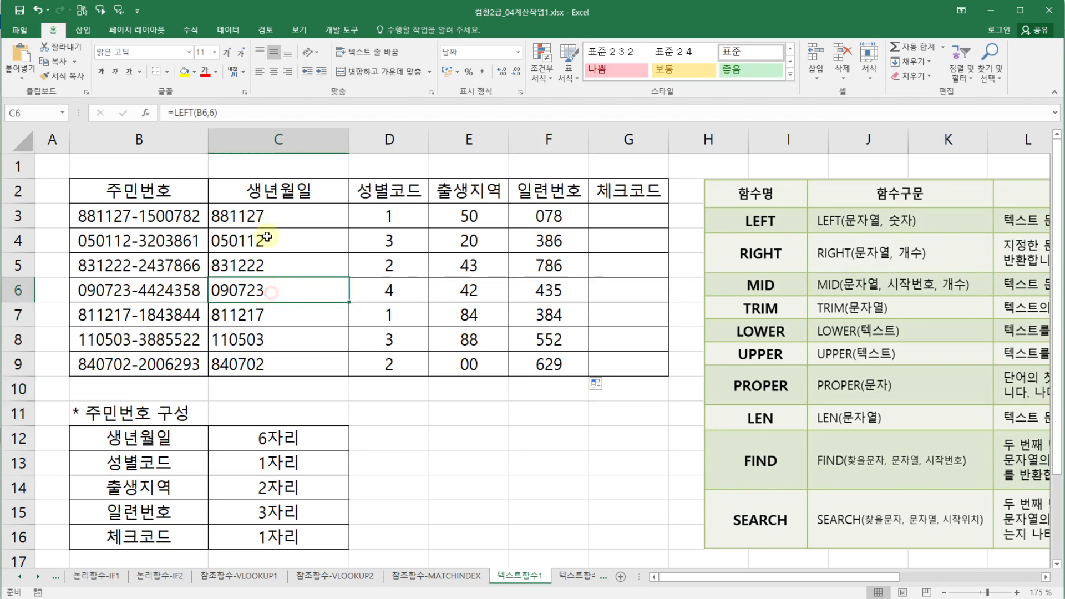
- In G3, enter a RIGHT formula taking the last 1 character of B3, then fill it down to G9
{"action": "left_click", "coordinate": [646, 215]}
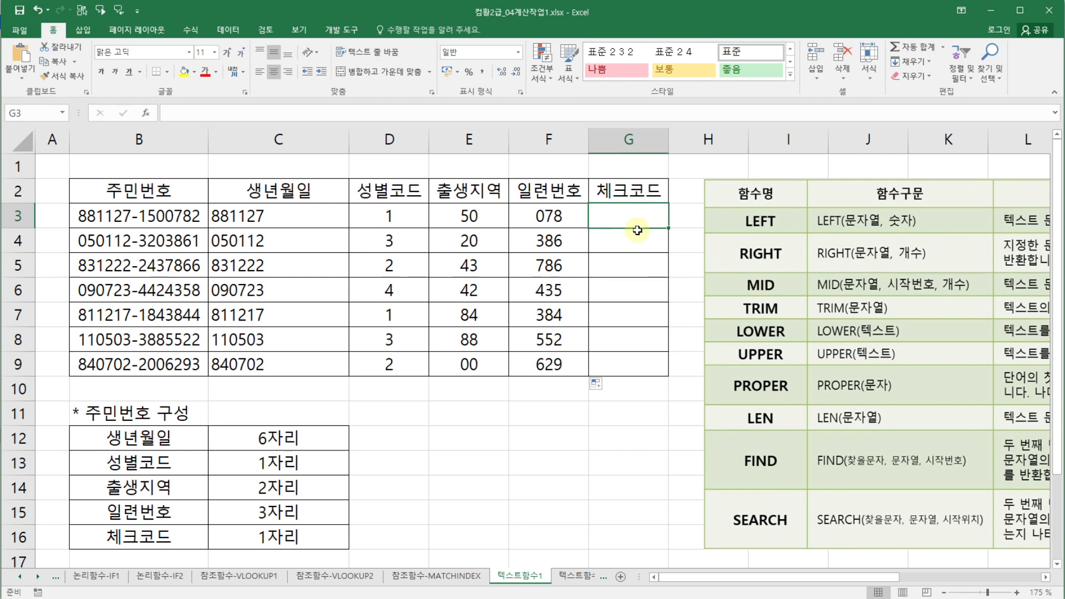
{"action": "type", "text": "=ri"}
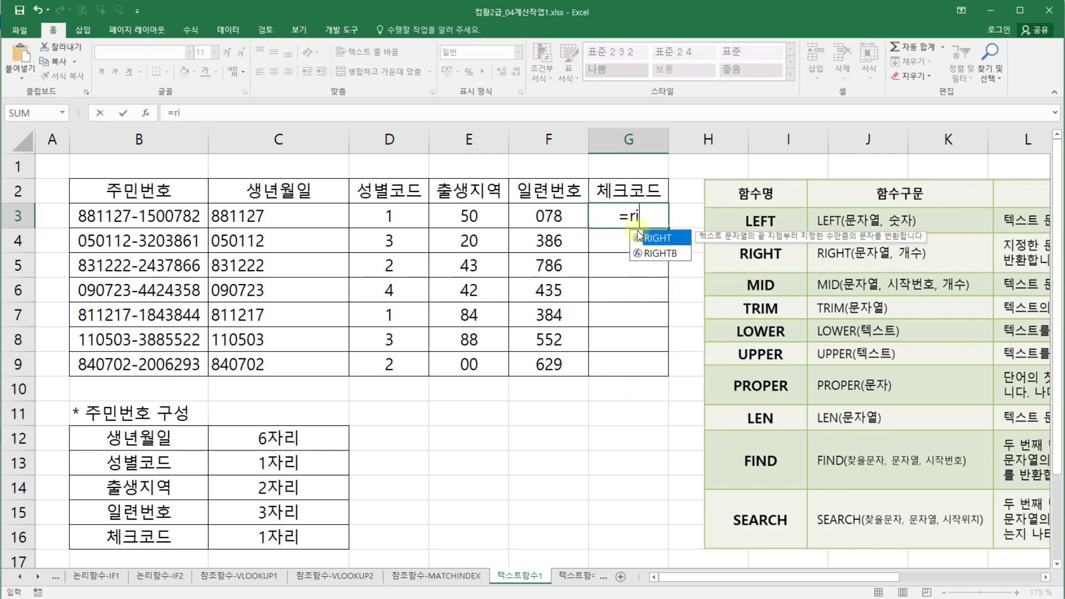
{"action": "double_click", "coordinate": [663, 238]}
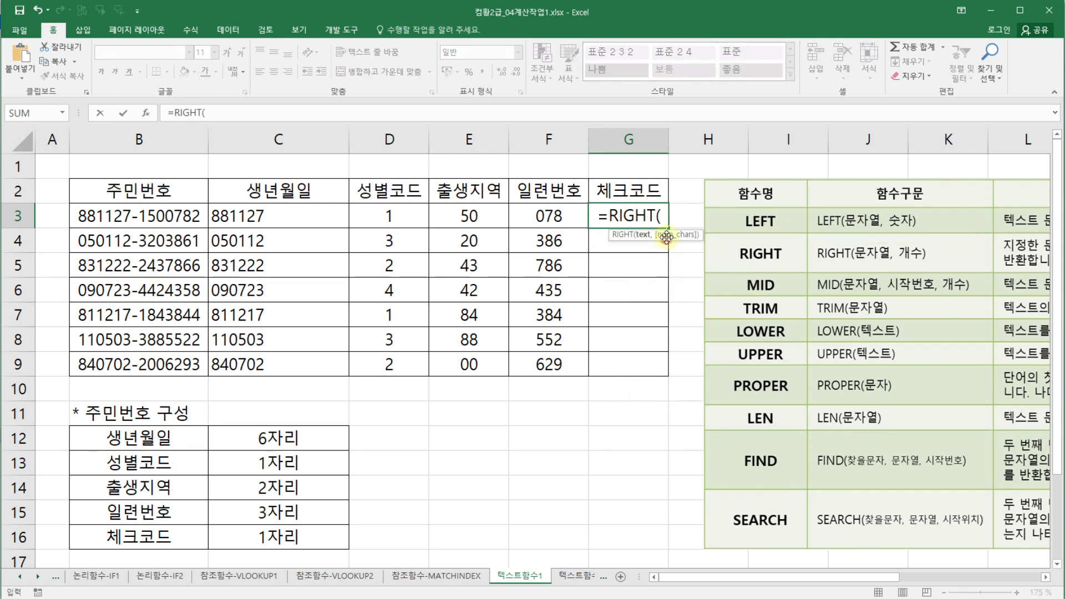
{"action": "left_click", "coordinate": [145, 114]}
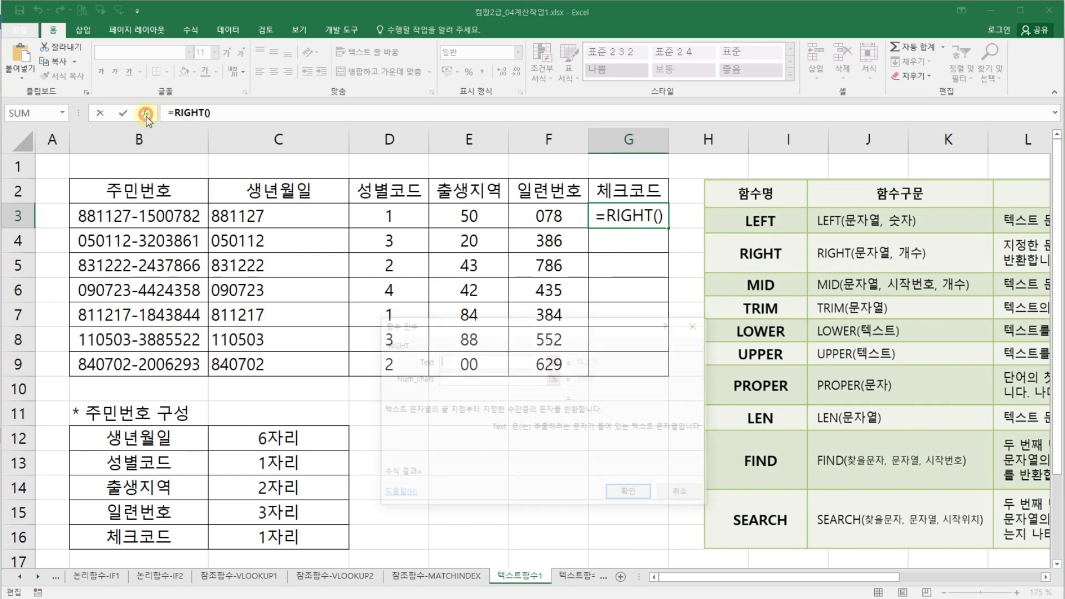
{"action": "left_click", "coordinate": [138, 220]}
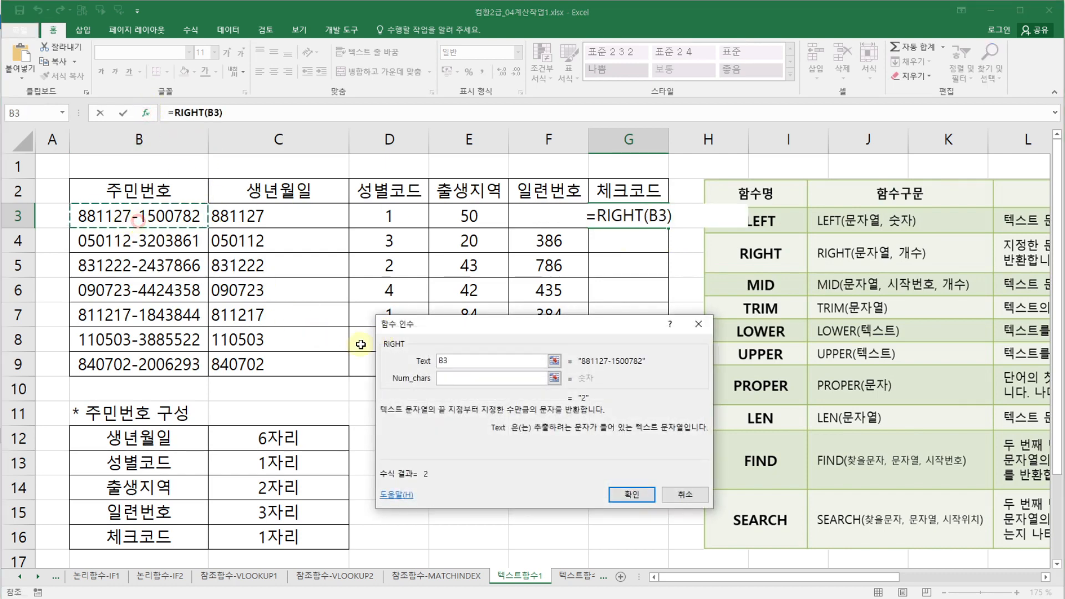
{"action": "left_click", "coordinate": [442, 378]}
{"action": "type", "text": "1"}
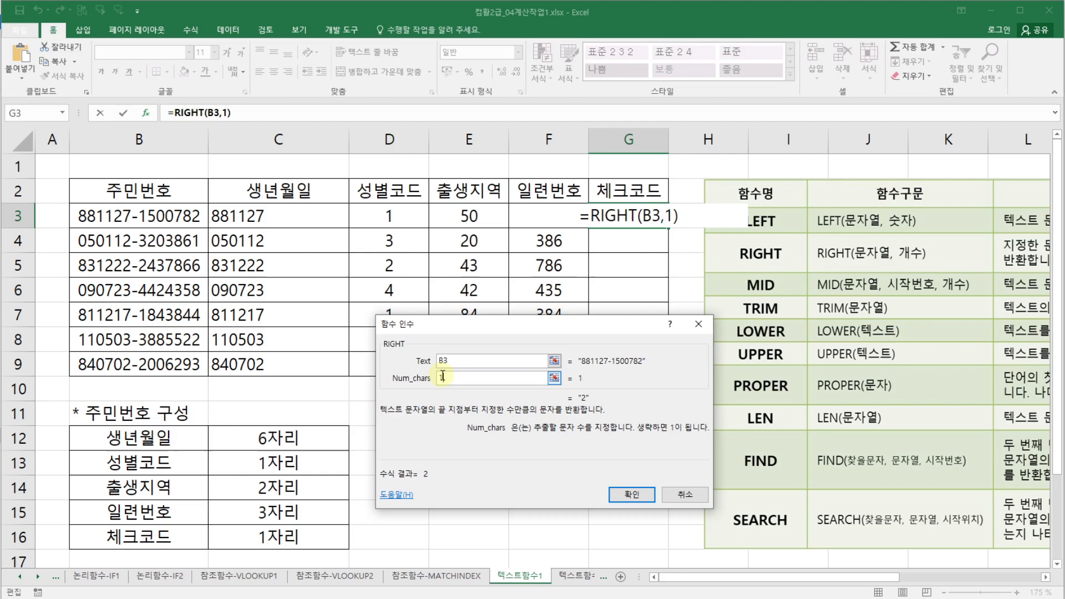
{"action": "left_click", "coordinate": [631, 494]}
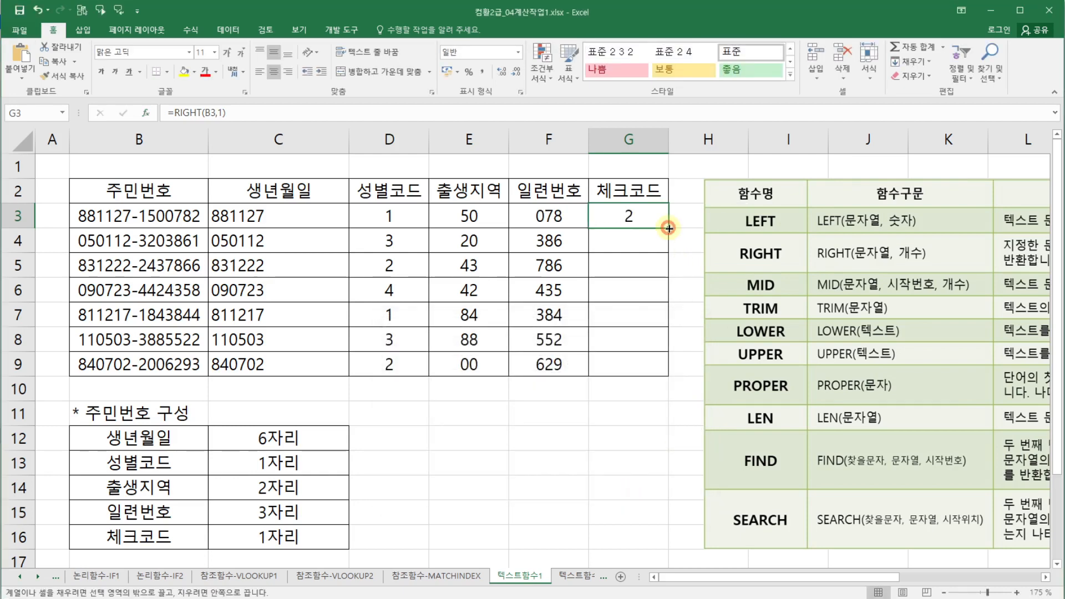
{"action": "left_click_drag", "start_coordinate": [670, 231], "coordinate": [618, 398]}
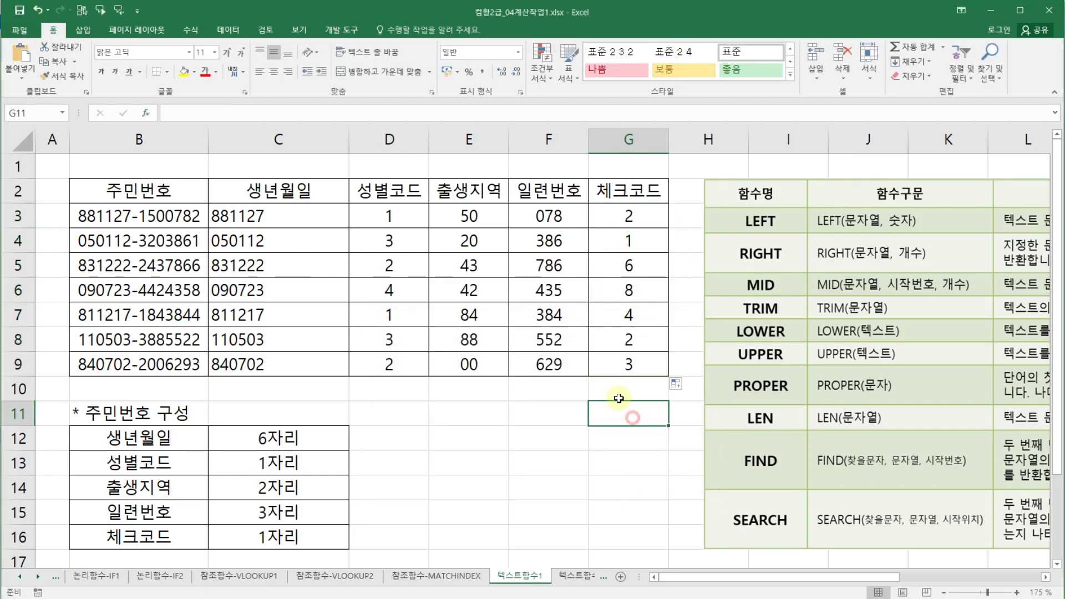
{"action": "left_click", "coordinate": [518, 416]}
{"action": "left_click", "coordinate": [385, 415]}
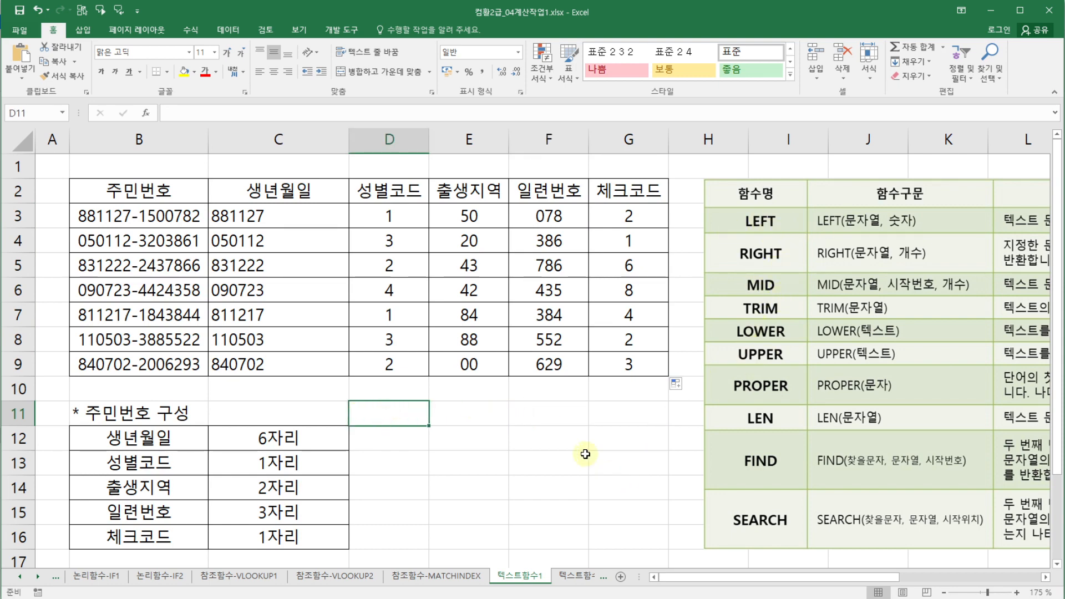
{"action": "left_click", "coordinate": [481, 415]}
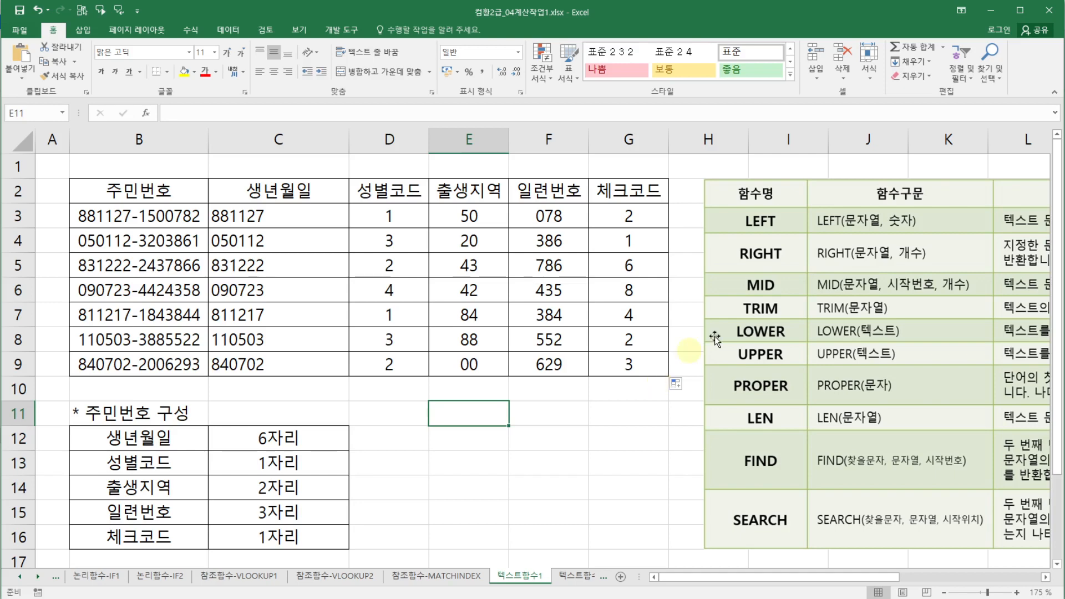
{"action": "left_click", "coordinate": [621, 414]}
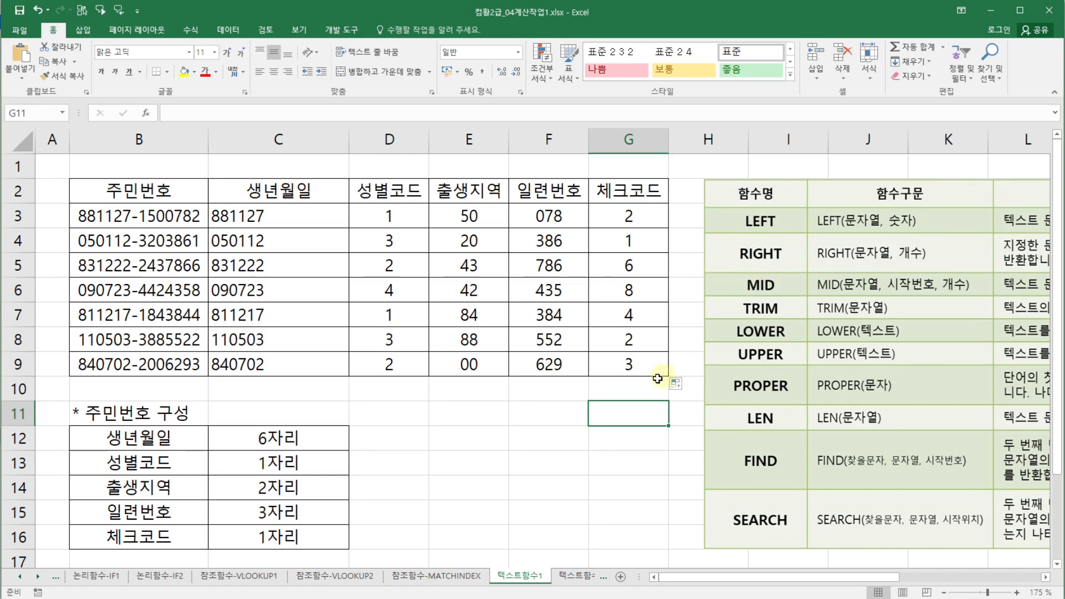
{"action": "left_click", "coordinate": [525, 409]}
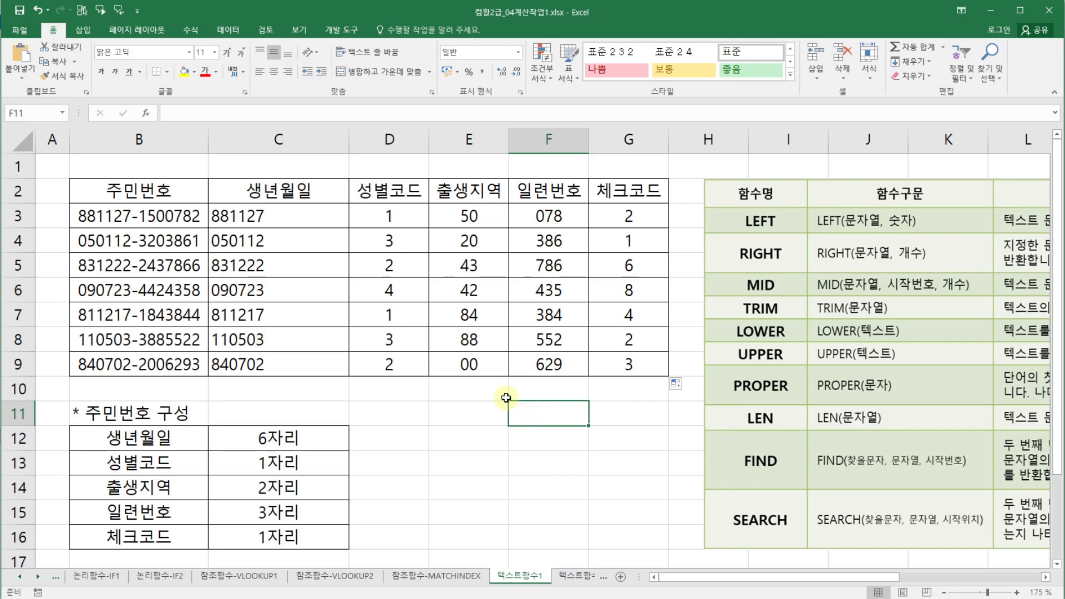
- Switch to the 텍스트함수2 sheet and look over its name and function cells
{"action": "left_click", "coordinate": [577, 577]}
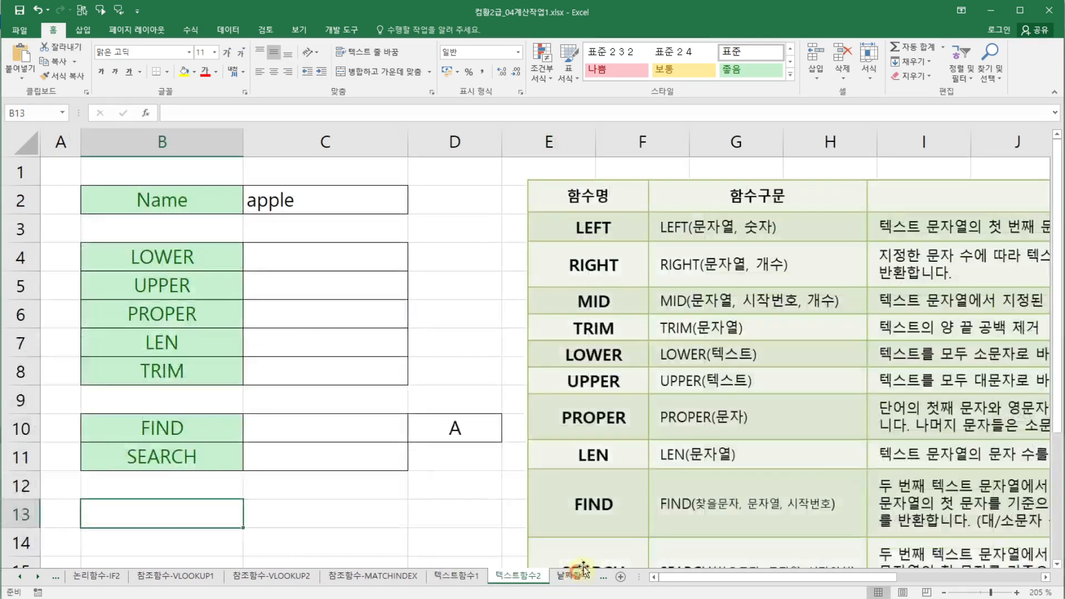
{"action": "left_click", "coordinate": [479, 253]}
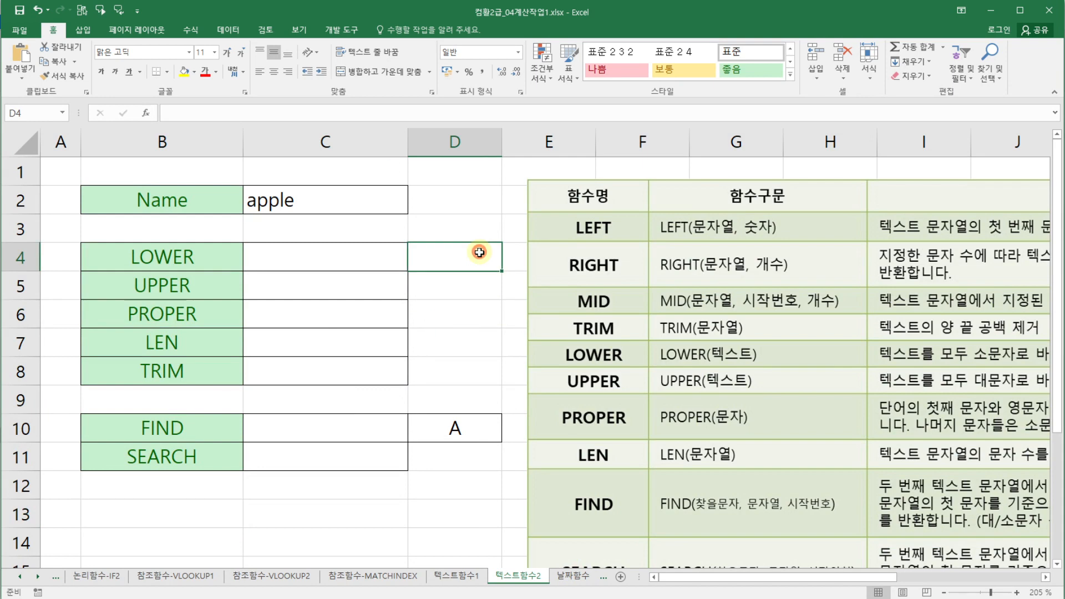
{"action": "left_click", "coordinate": [462, 220]}
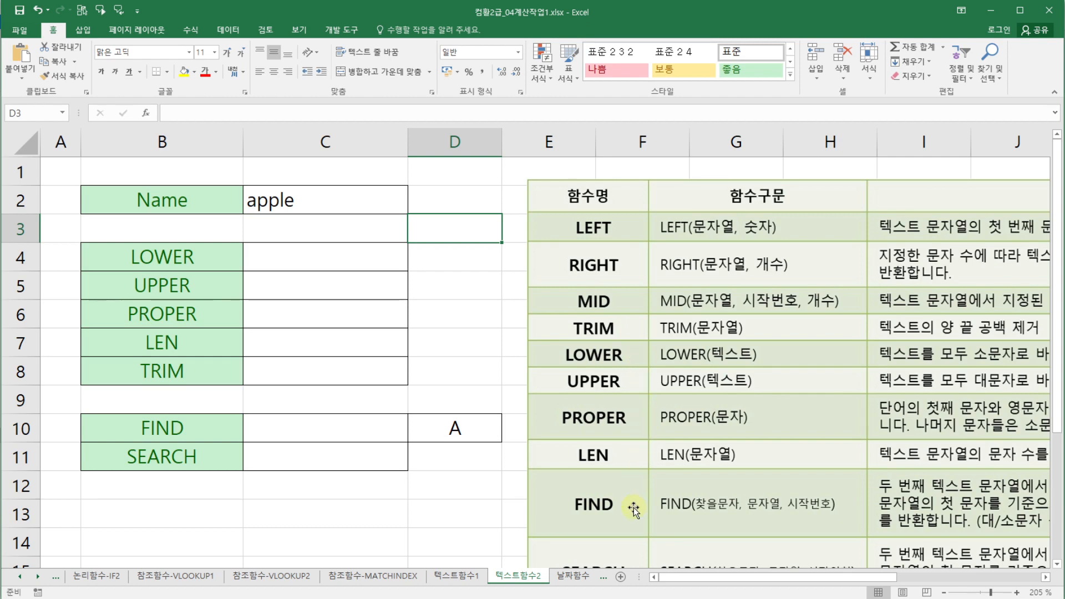
{"action": "left_click", "coordinate": [466, 299]}
{"action": "left_click", "coordinate": [347, 252]}
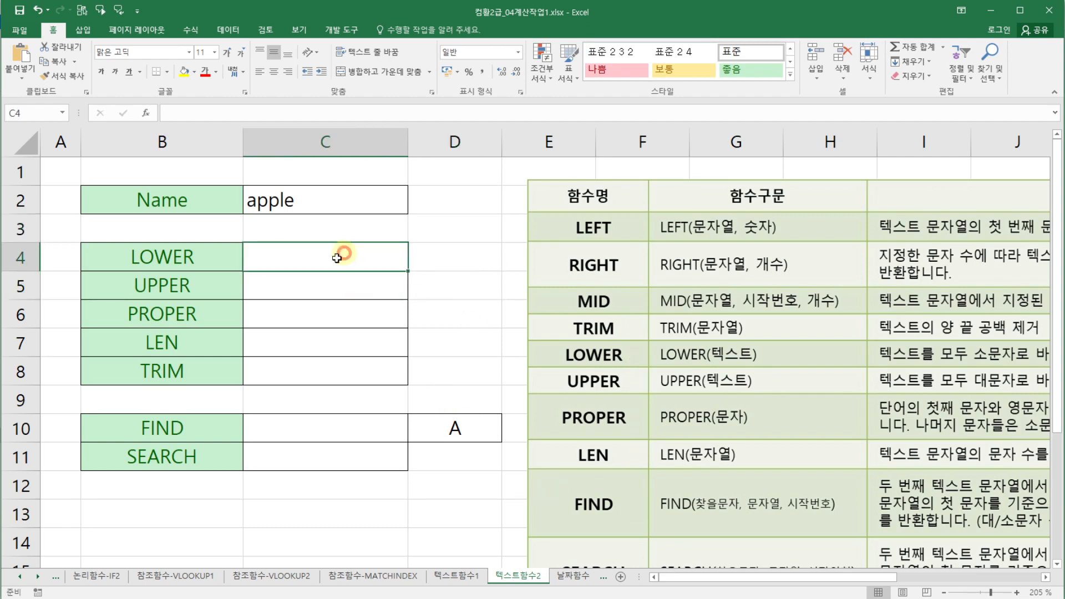
{"action": "left_click", "coordinate": [300, 192]}
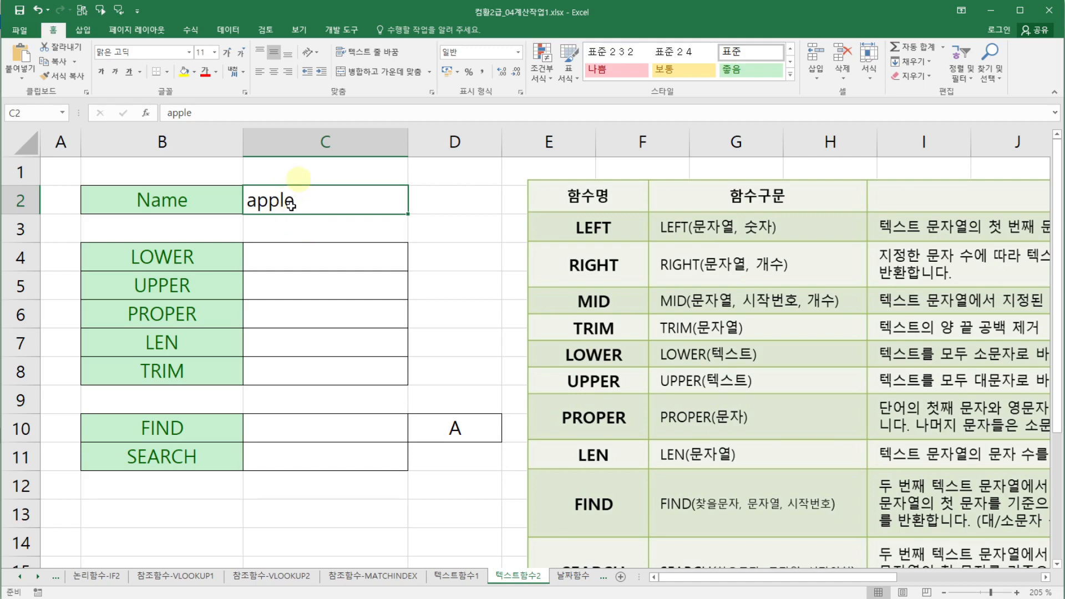
{"action": "left_click", "coordinate": [171, 259]}
- In C4, enter a LOWER formula that converts the name in C2 to lowercase
{"action": "left_click", "coordinate": [278, 254]}
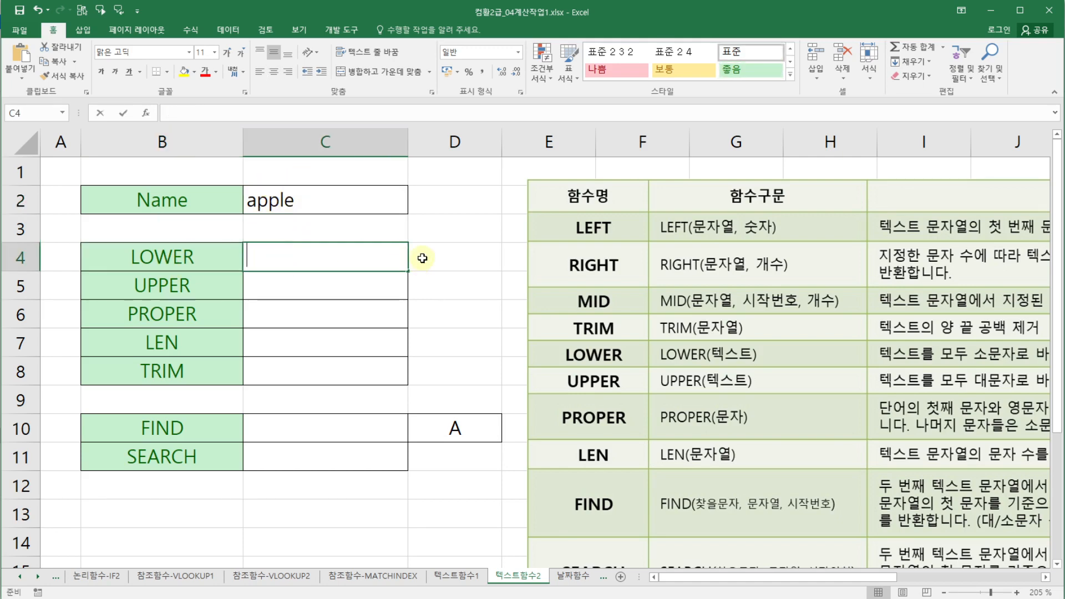
{"action": "type", "text": "=lv"}
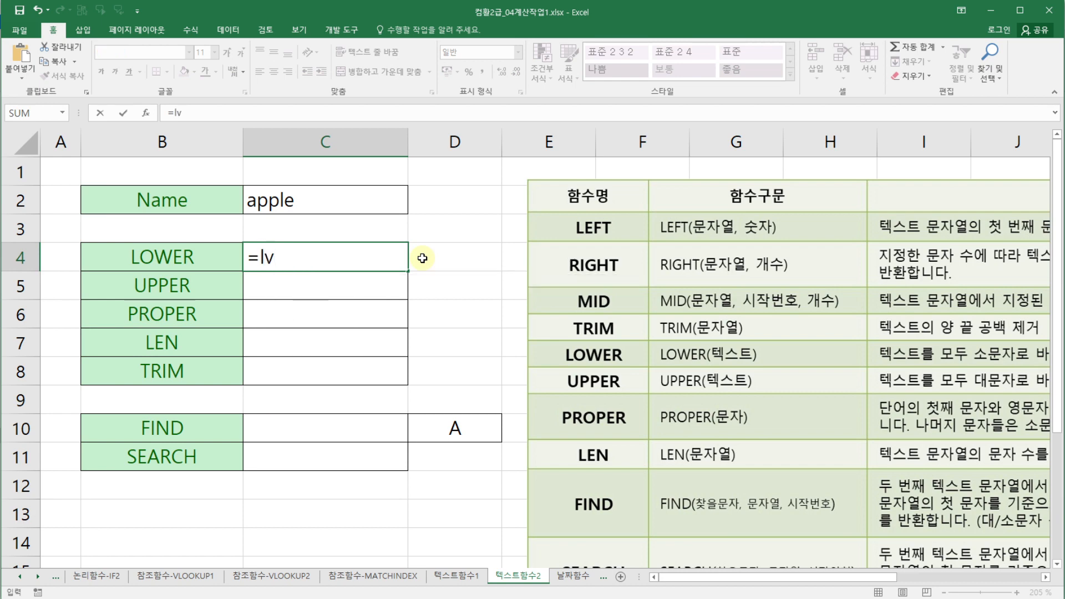
{"action": "key", "text": "BackSpace"}
{"action": "type", "text": "ow"}
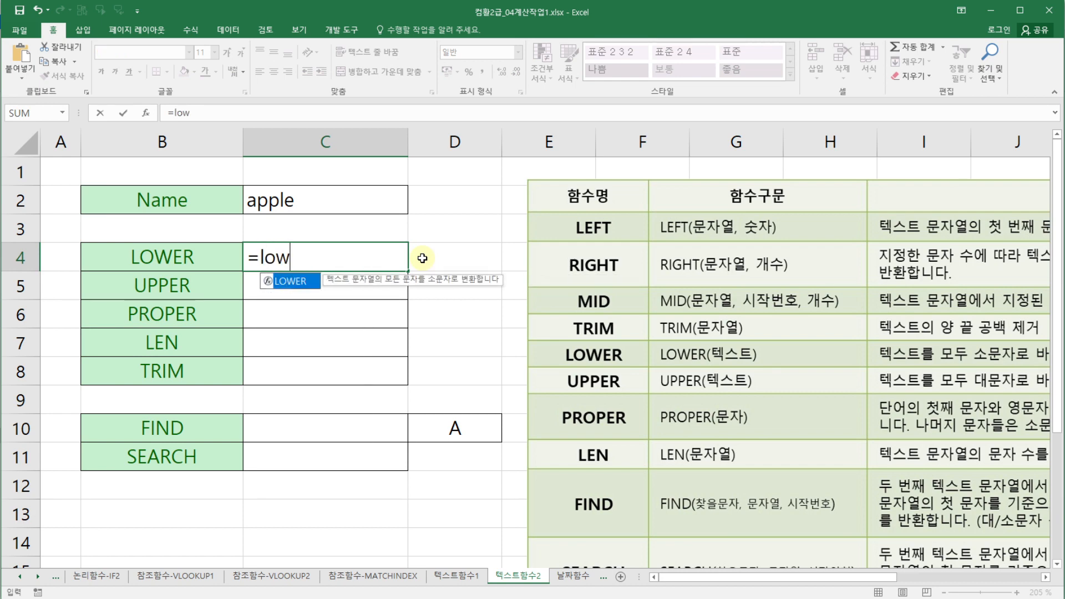
{"action": "double_click", "coordinate": [306, 284]}
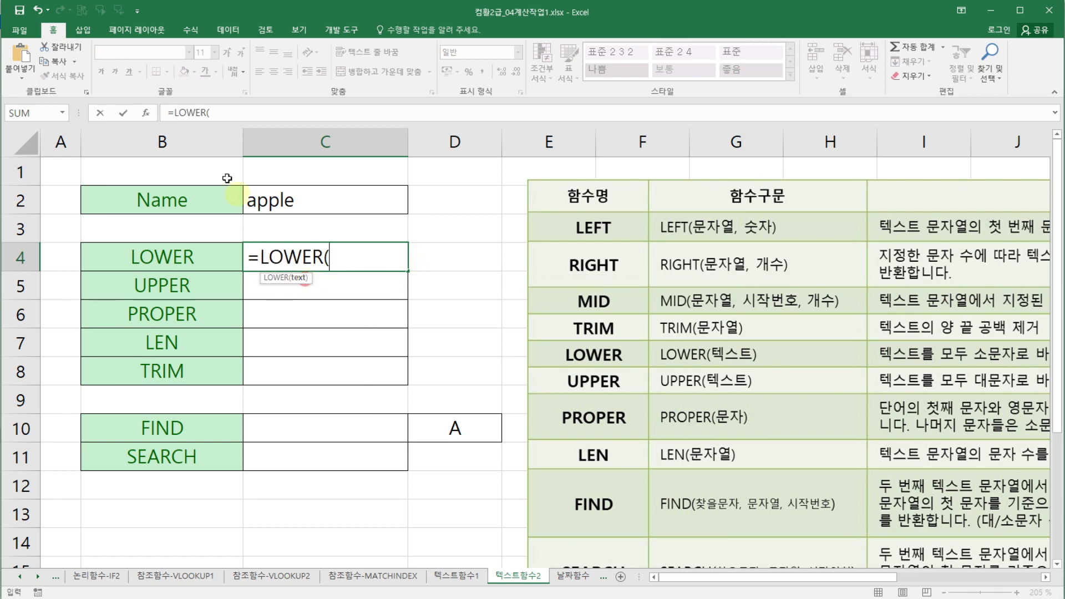
{"action": "left_click", "coordinate": [146, 113]}
{"action": "left_click_drag", "start_coordinate": [452, 338], "coordinate": [524, 229]}
{"action": "left_click", "coordinate": [334, 209]}
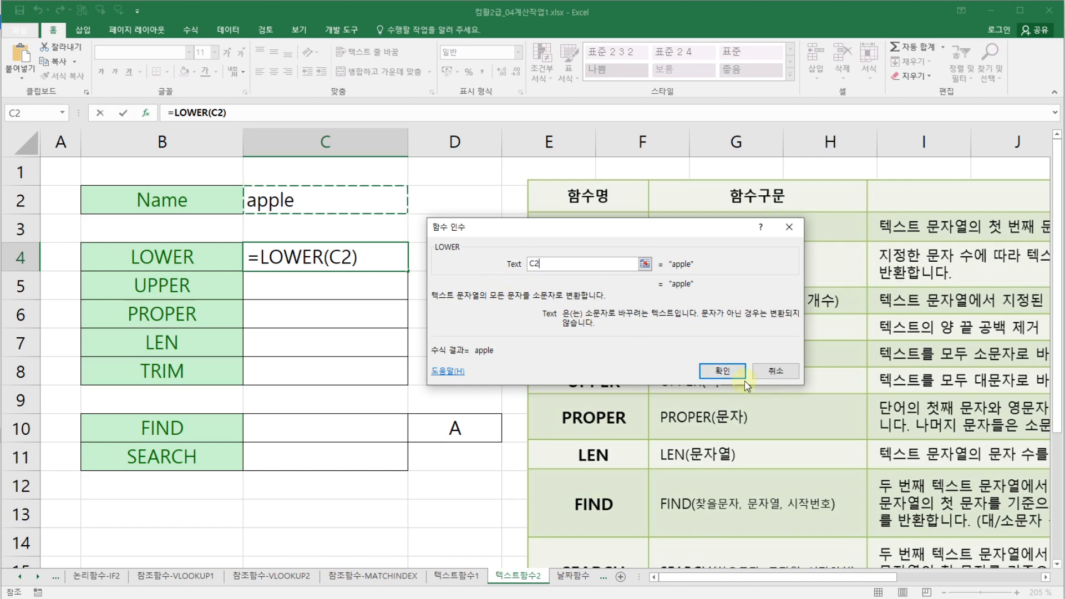
{"action": "left_click", "coordinate": [731, 371]}
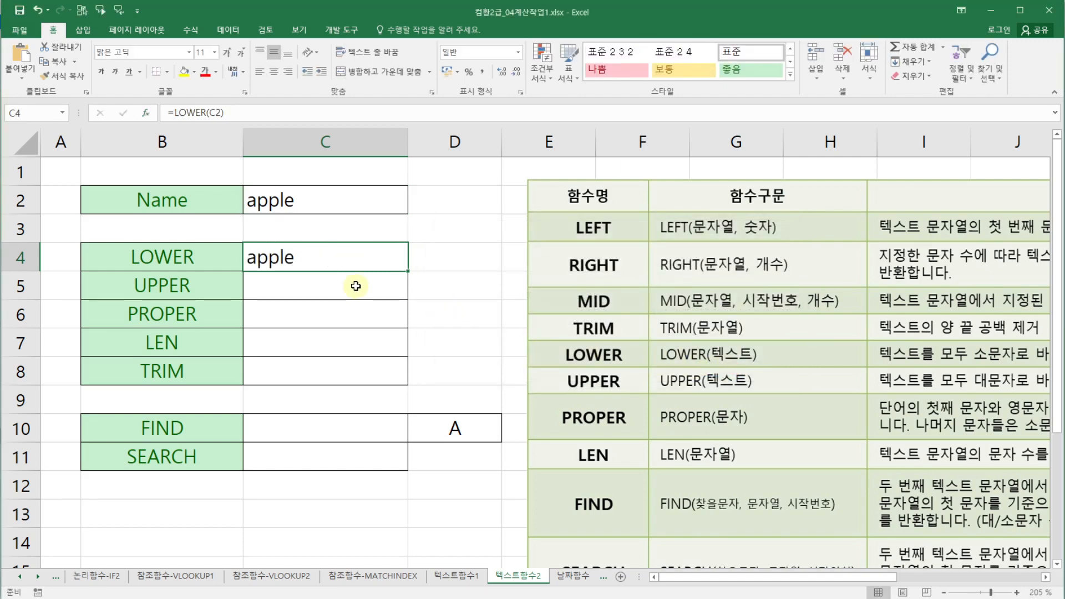
- In C5, enter an UPPER formula that converts the name in C2 to uppercase
{"action": "type", "text": "="}
{"action": "key", "text": "Escape"}
{"action": "left_click", "coordinate": [355, 285]}
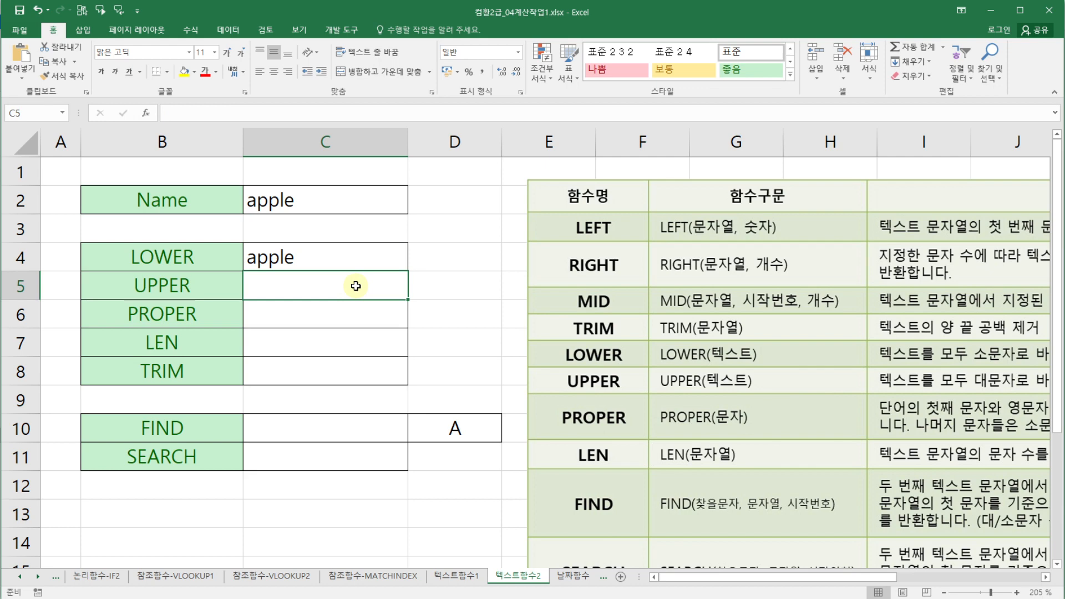
{"action": "type", "text": "=upp"}
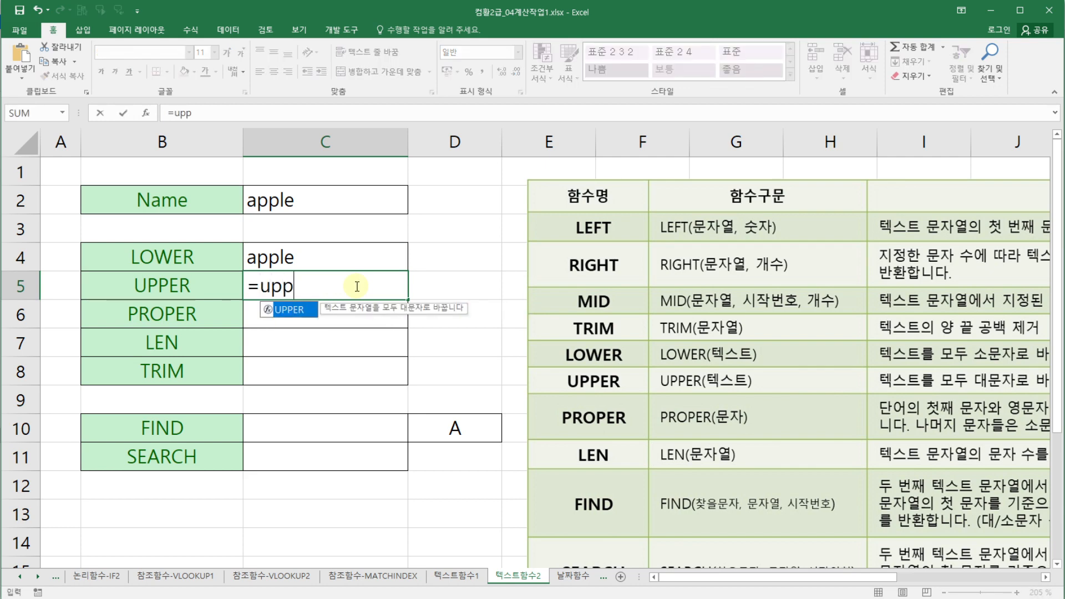
{"action": "double_click", "coordinate": [294, 309]}
{"action": "left_click", "coordinate": [146, 112]}
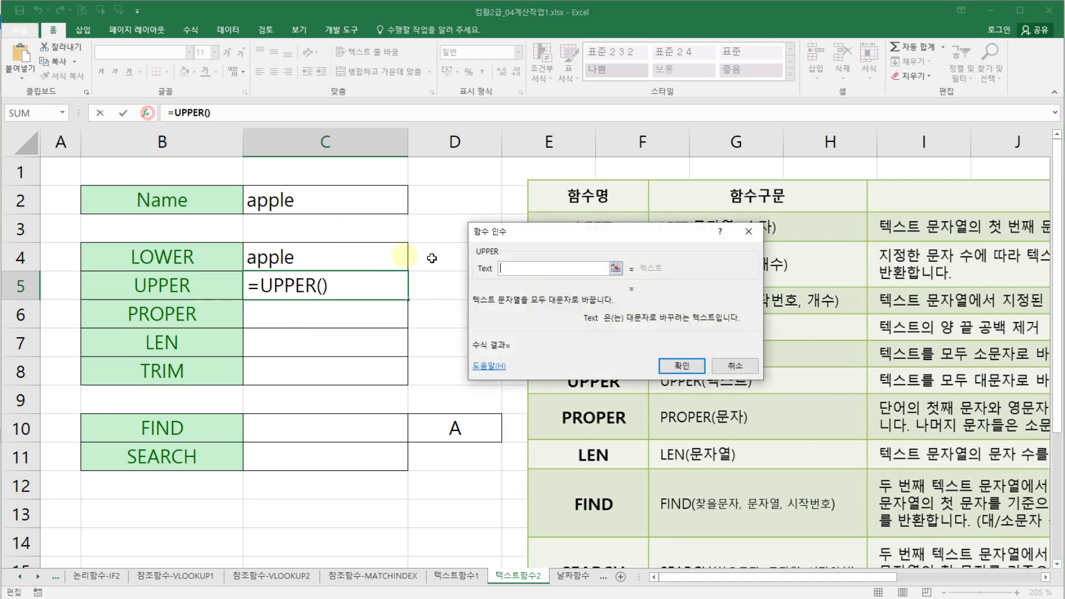
{"action": "left_click_drag", "start_coordinate": [510, 241], "coordinate": [478, 258]}
{"action": "left_click", "coordinate": [350, 200]}
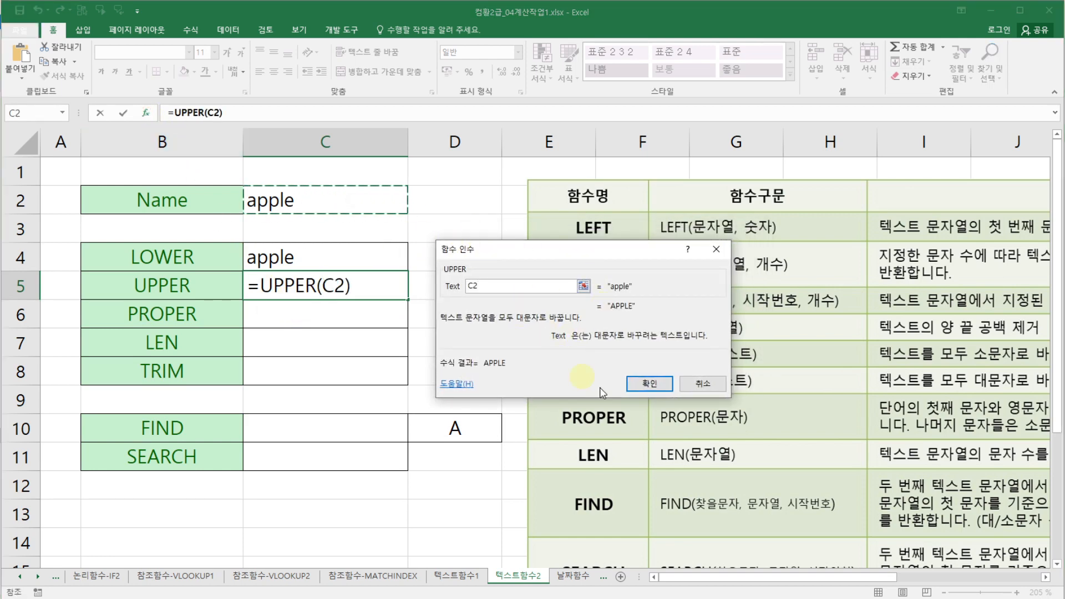
{"action": "left_click", "coordinate": [643, 384]}
- Review the name cell and the LOWER and UPPER results and labels
{"action": "left_click", "coordinate": [380, 253]}
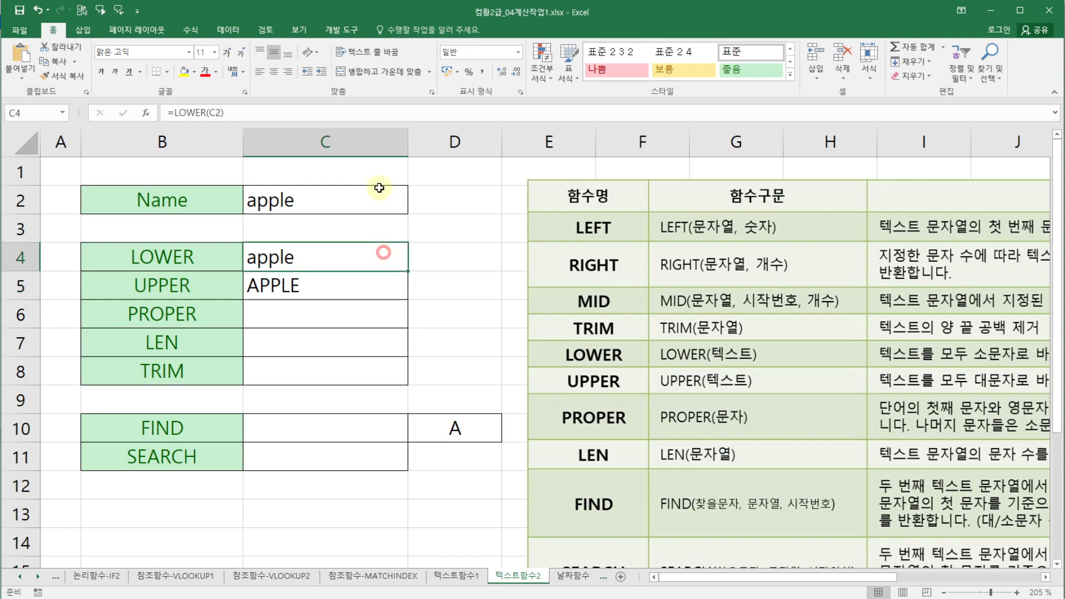
{"action": "left_click", "coordinate": [379, 187]}
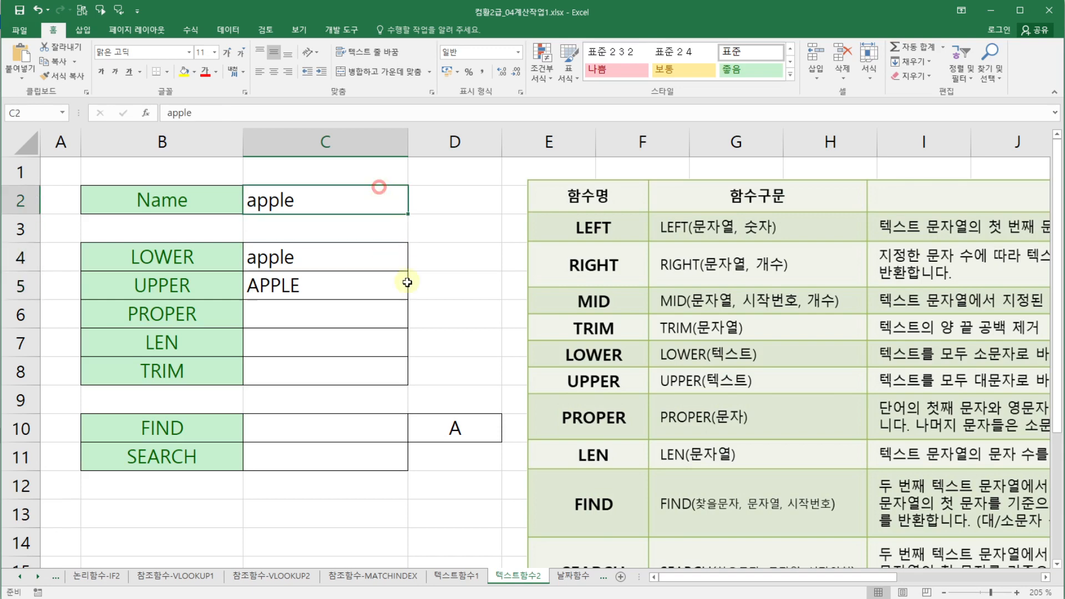
{"action": "left_click", "coordinate": [290, 259]}
{"action": "left_click", "coordinate": [298, 282]}
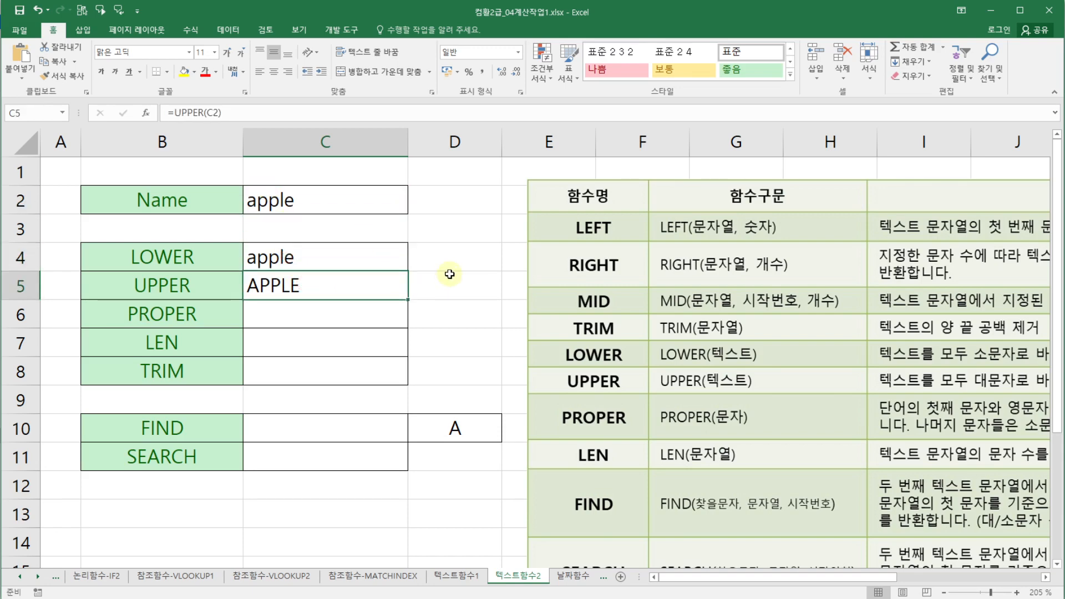
{"action": "left_click", "coordinate": [166, 284]}
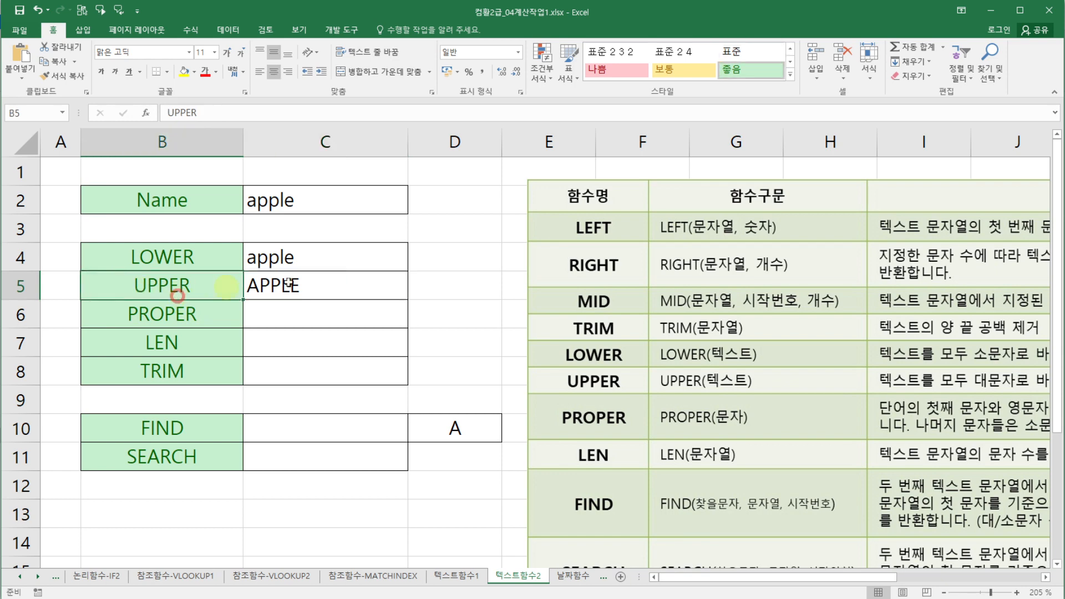
{"action": "left_click", "coordinate": [304, 283]}
- In C6, enter a PROPER formula that capitalises the first letter of the name in C2
{"action": "left_click", "coordinate": [340, 311]}
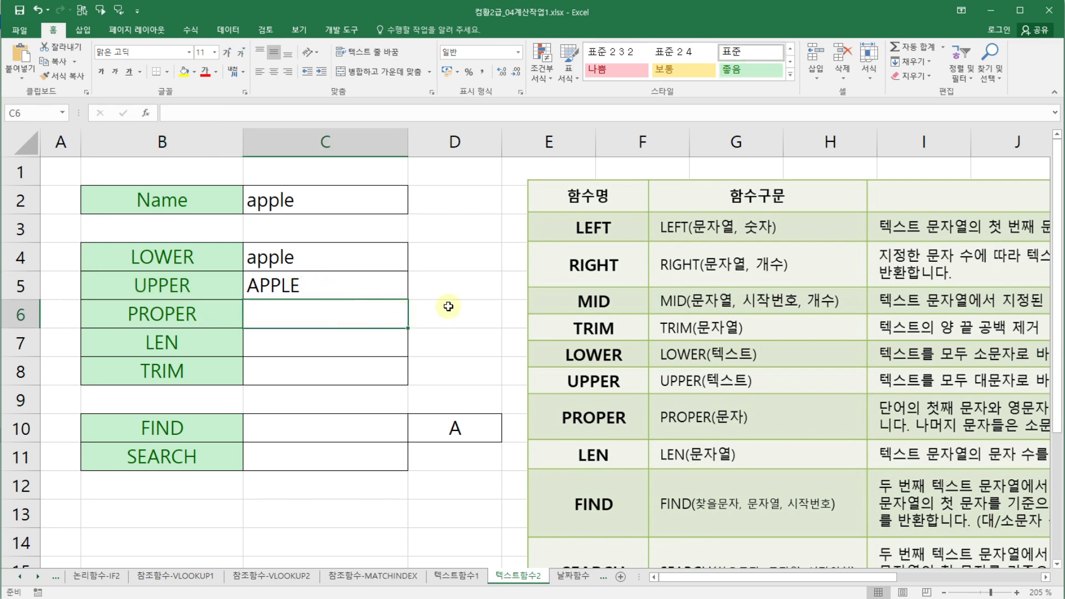
{"action": "type", "text": "="}
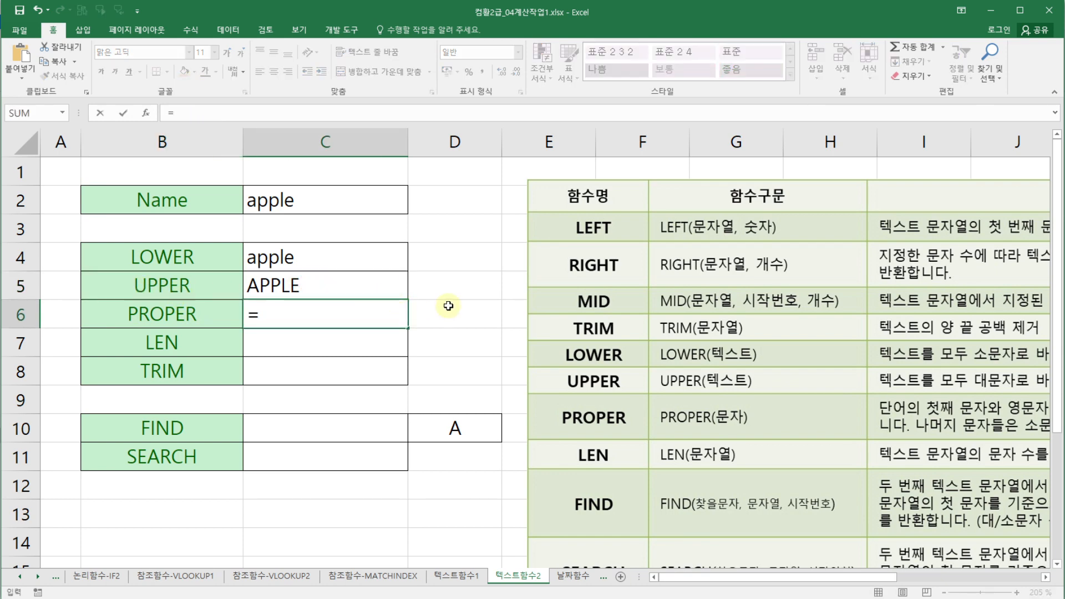
{"action": "type", "text": "pro"}
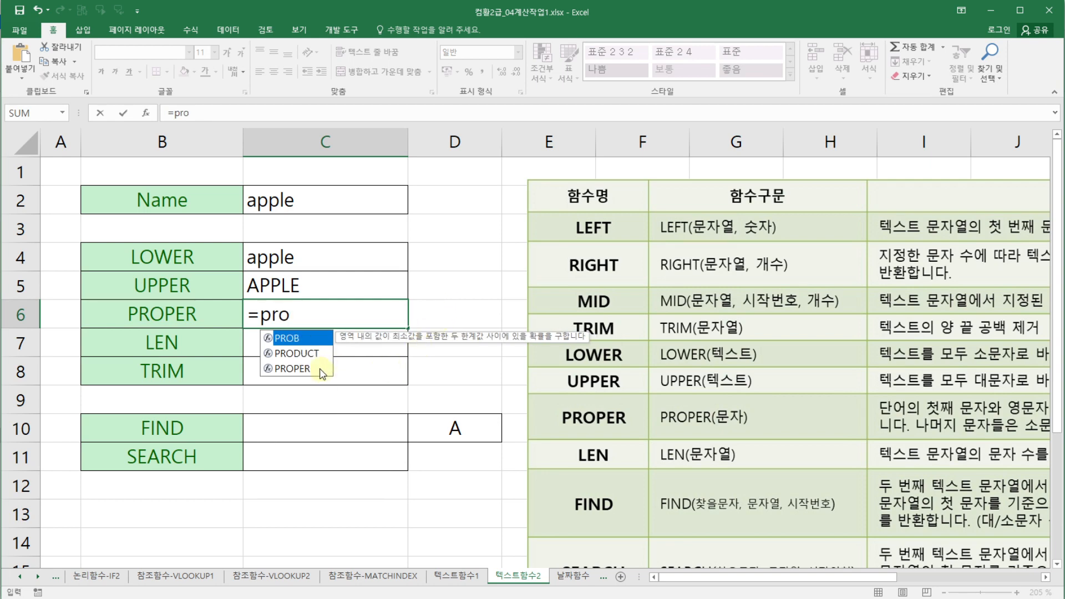
{"action": "double_click", "coordinate": [292, 369]}
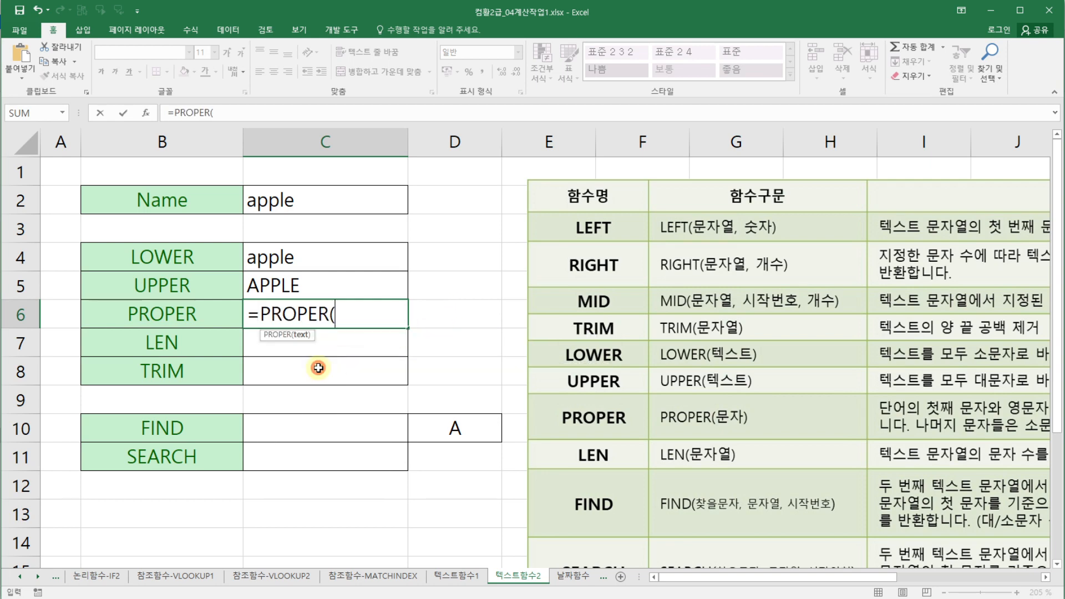
{"action": "left_click", "coordinate": [152, 113]}
{"action": "left_click_drag", "start_coordinate": [481, 244], "coordinate": [490, 253]}
{"action": "left_click", "coordinate": [356, 203]}
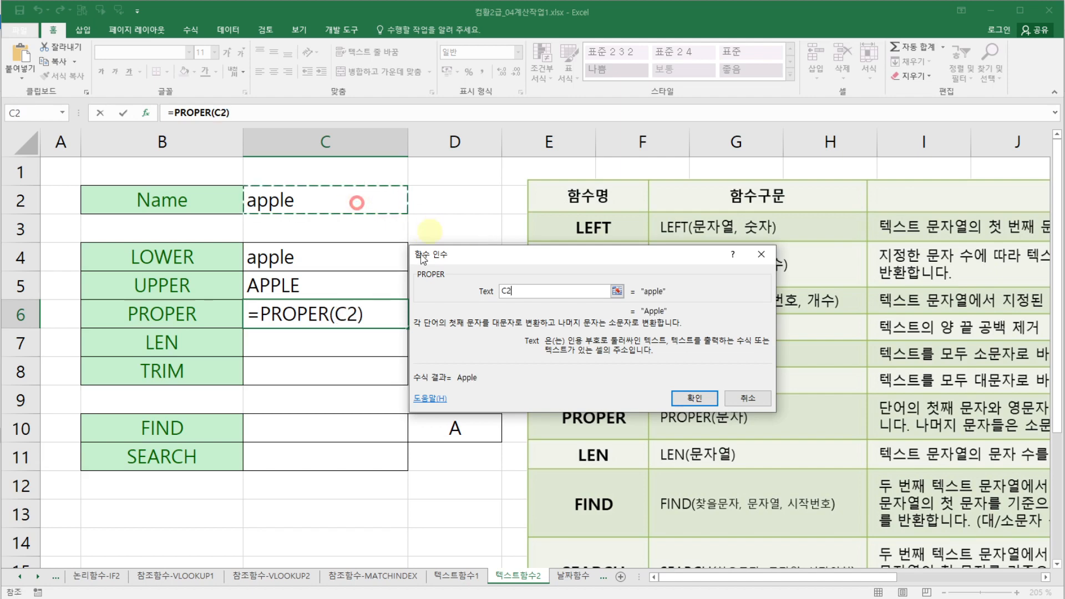
{"action": "left_click", "coordinate": [686, 404]}
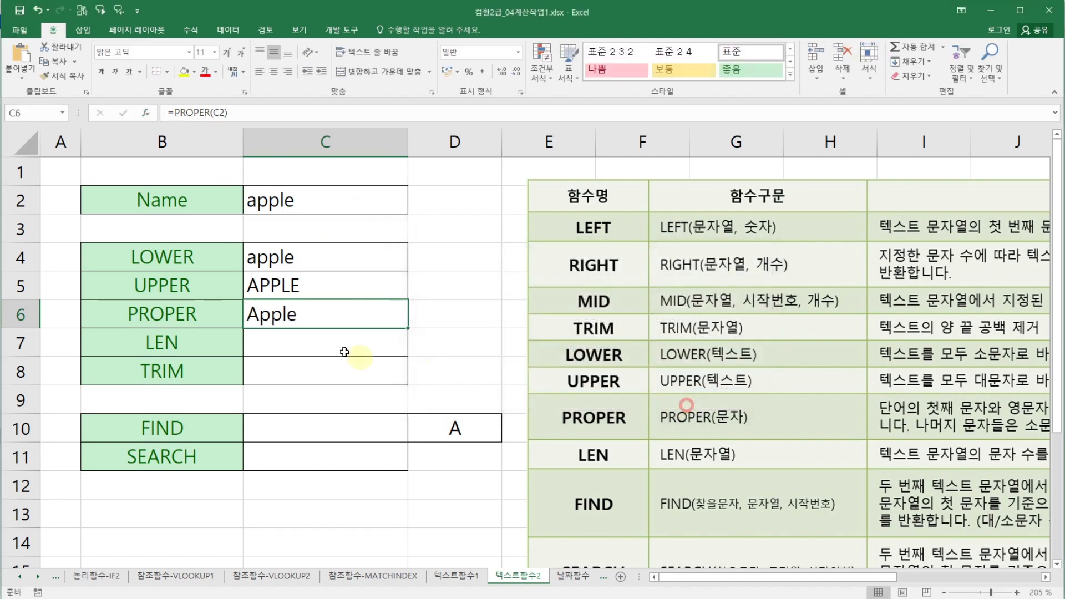
{"action": "left_click", "coordinate": [442, 337]}
{"action": "left_click", "coordinate": [450, 323]}
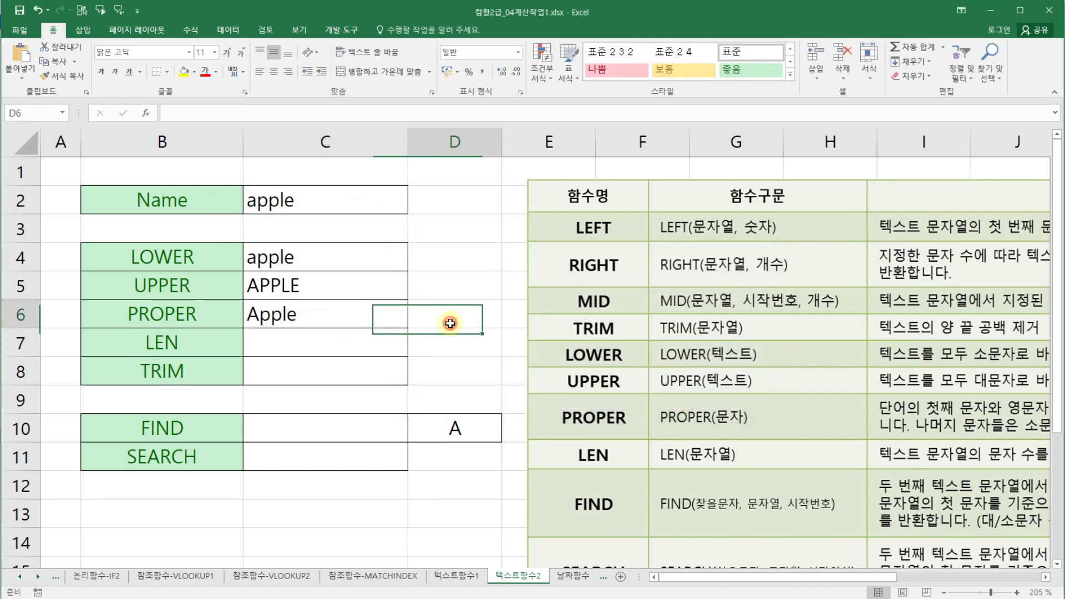
{"action": "left_click", "coordinate": [442, 276]}
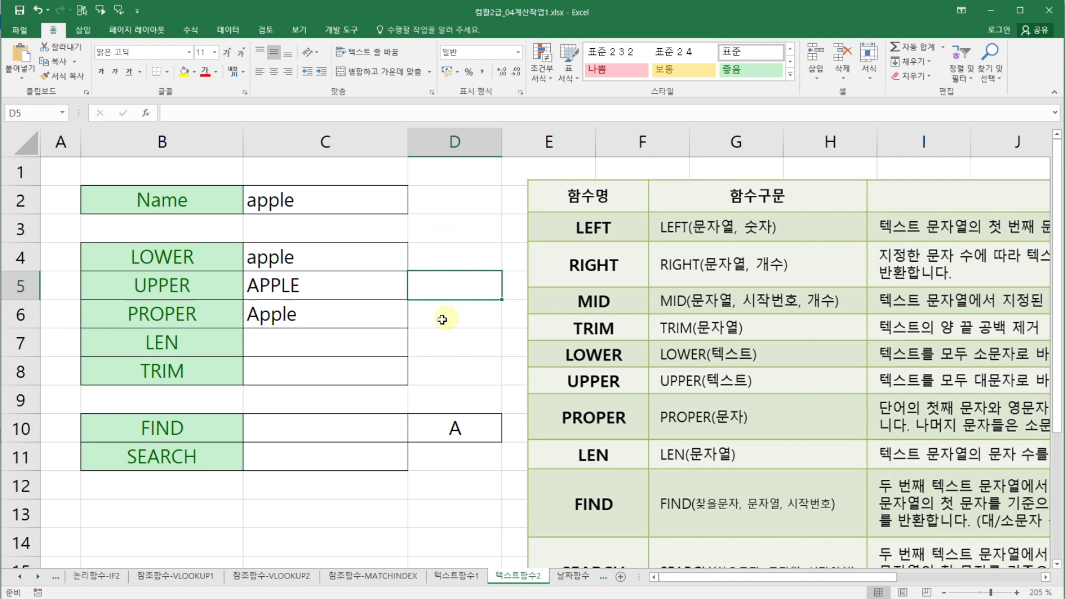
- In C7, enter a LEN formula that counts the characters of the name in C2
{"action": "left_click", "coordinate": [372, 343]}
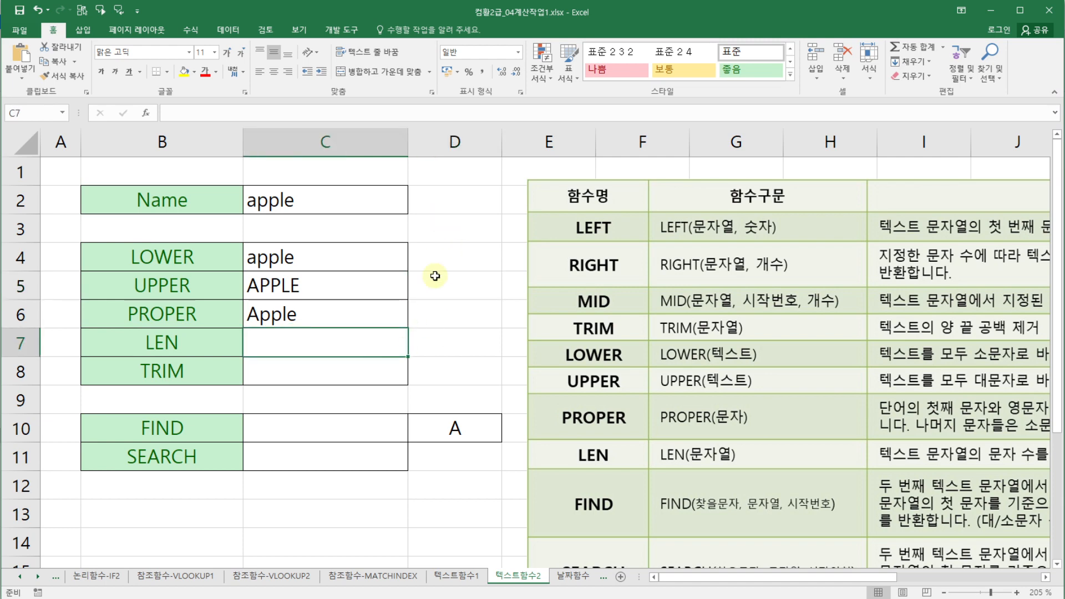
{"action": "type", "text": "=len"}
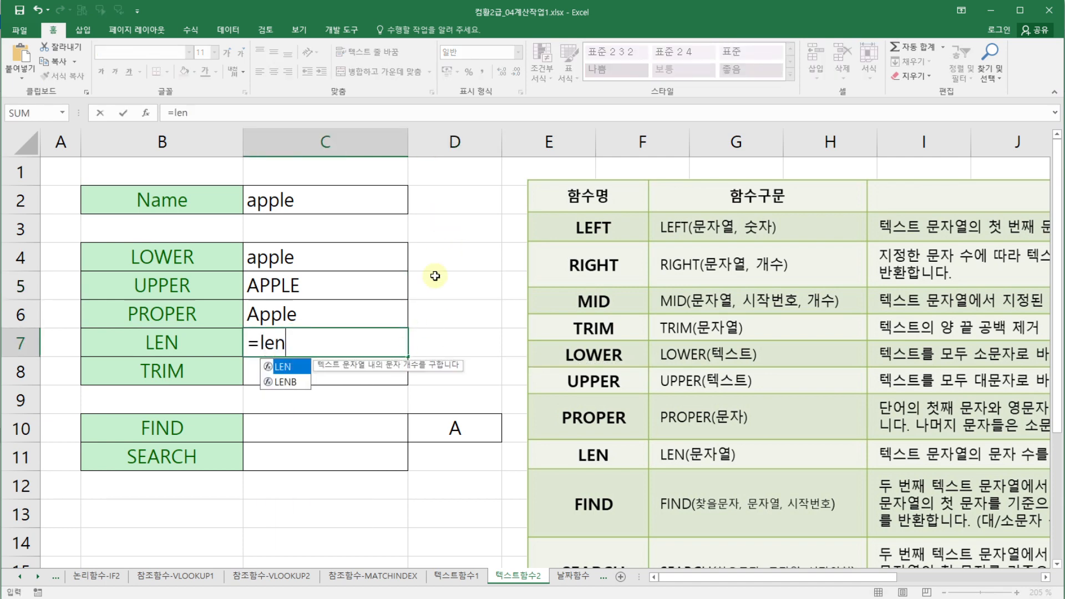
{"action": "double_click", "coordinate": [288, 367]}
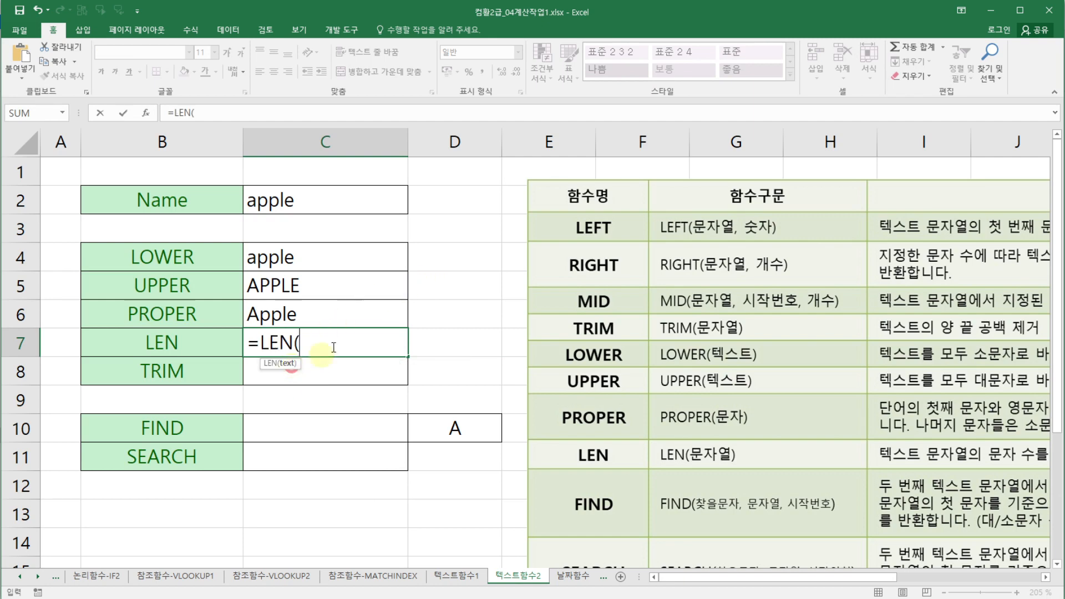
{"action": "left_click", "coordinate": [146, 112]}
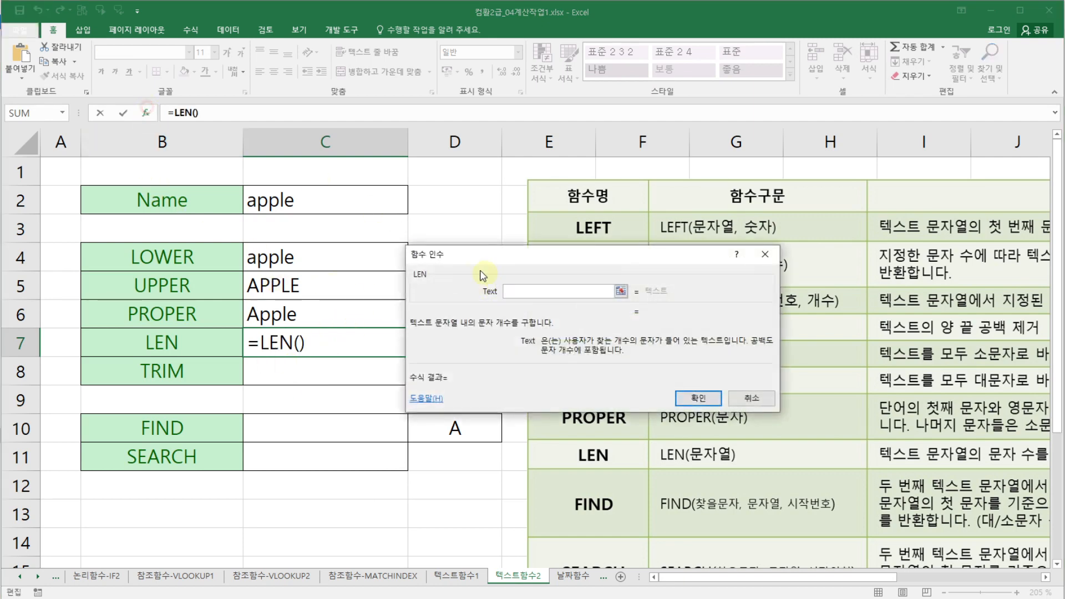
{"action": "left_click", "coordinate": [298, 201]}
{"action": "left_click", "coordinate": [700, 397]}
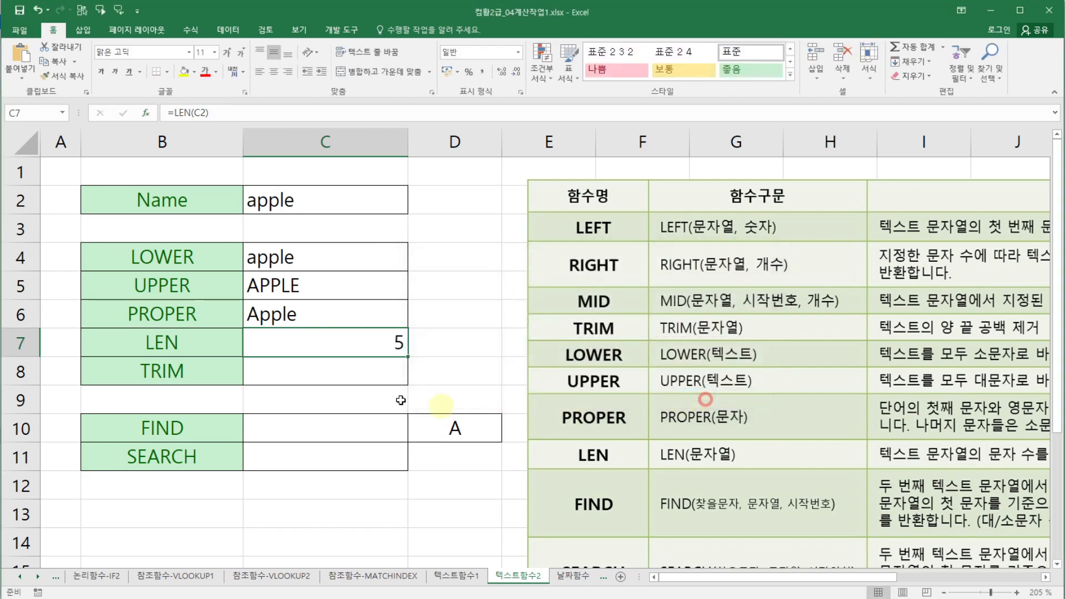
{"action": "left_click", "coordinate": [441, 374]}
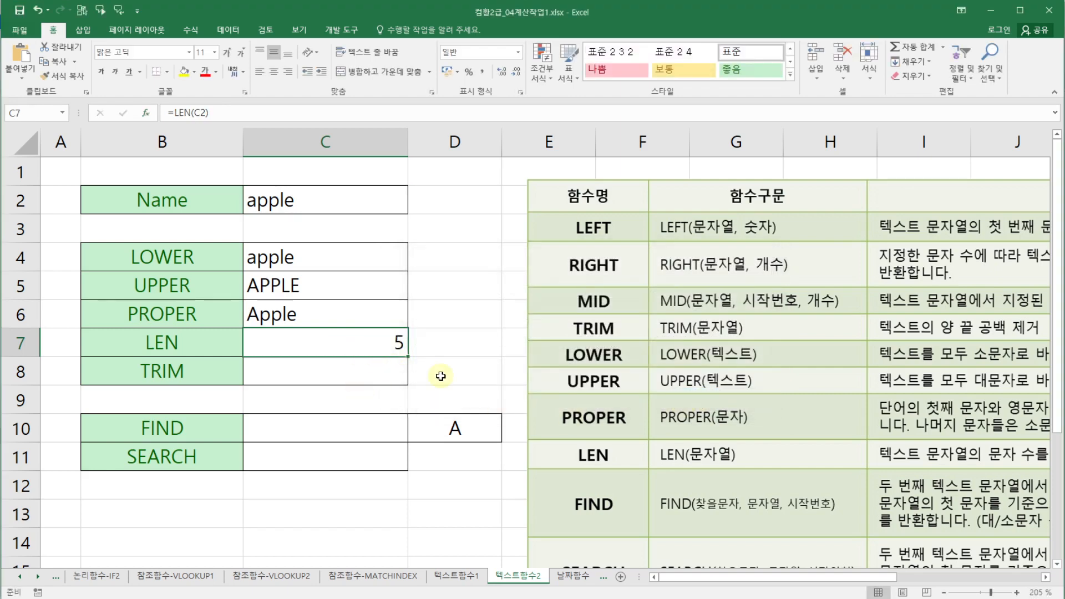
{"action": "left_click", "coordinate": [375, 351]}
- In C8, enter a TRIM formula that removes surrounding spaces from the name in C2
{"action": "left_click", "coordinate": [375, 375]}
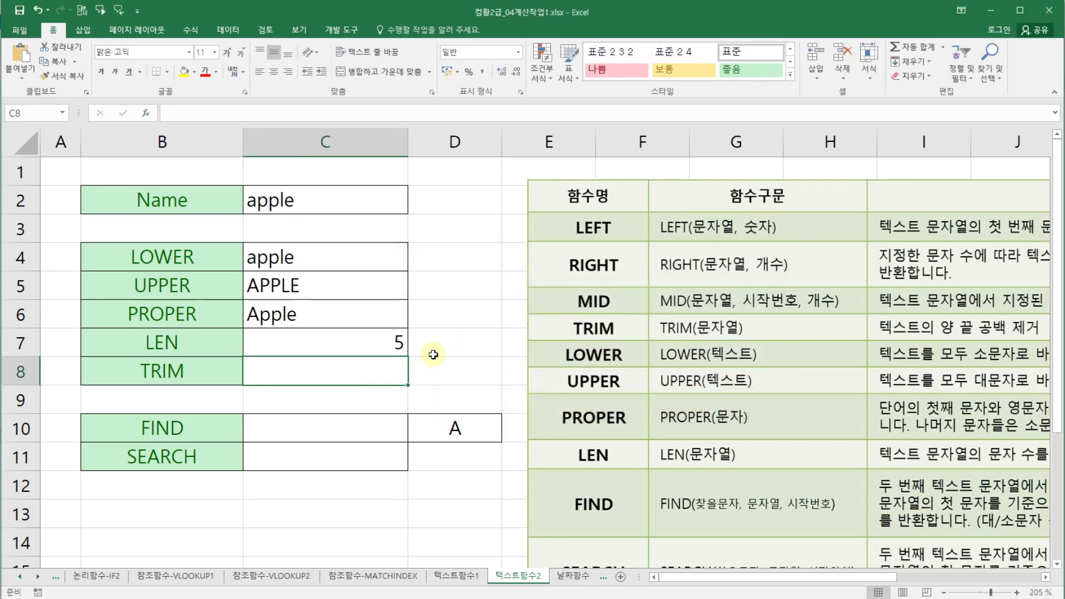
{"action": "type", "text": "=tri"}
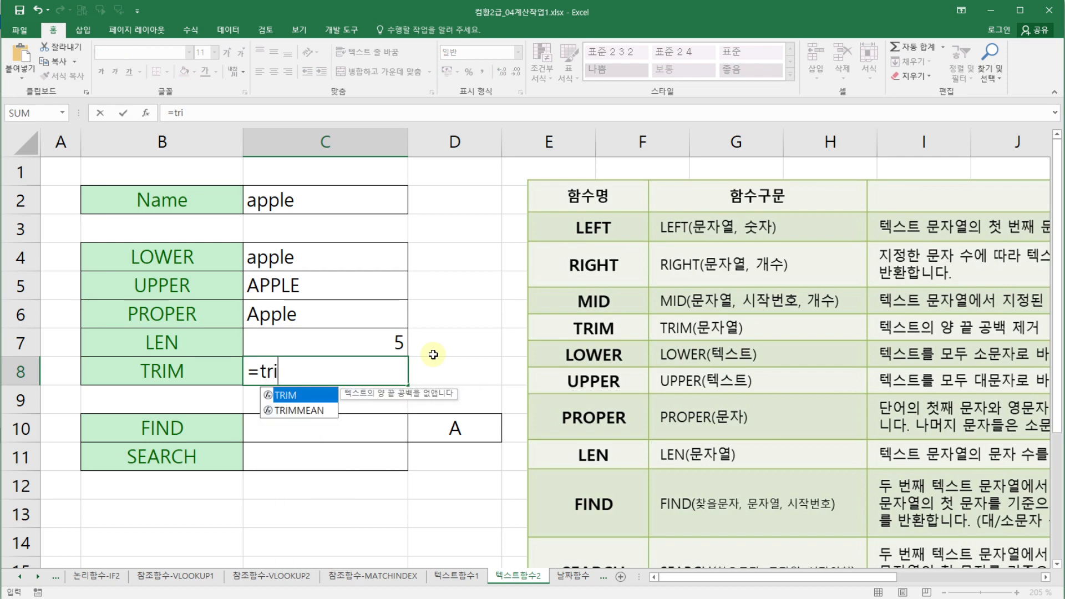
{"action": "type", "text": "m"}
{"action": "double_click", "coordinate": [316, 396]}
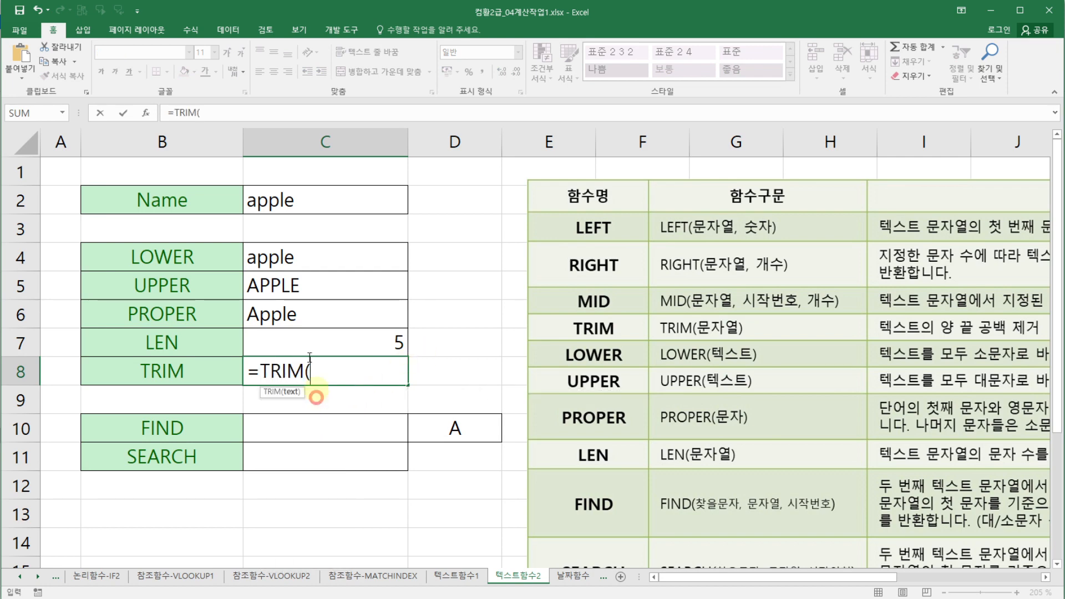
{"action": "left_click", "coordinate": [145, 113]}
{"action": "left_click_drag", "start_coordinate": [499, 267], "coordinate": [507, 271]}
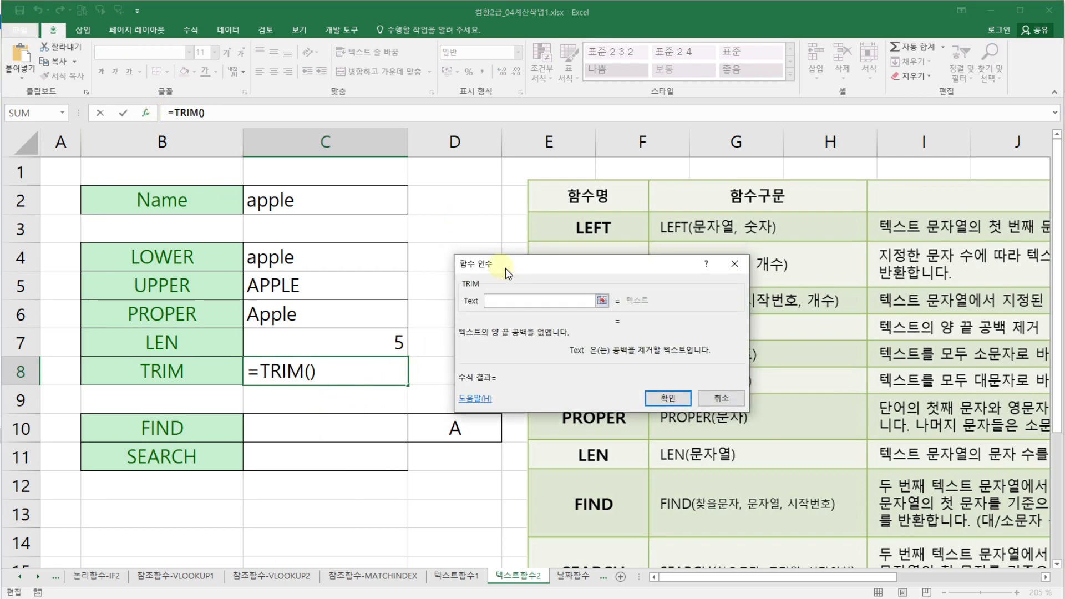
{"action": "left_click", "coordinate": [335, 203]}
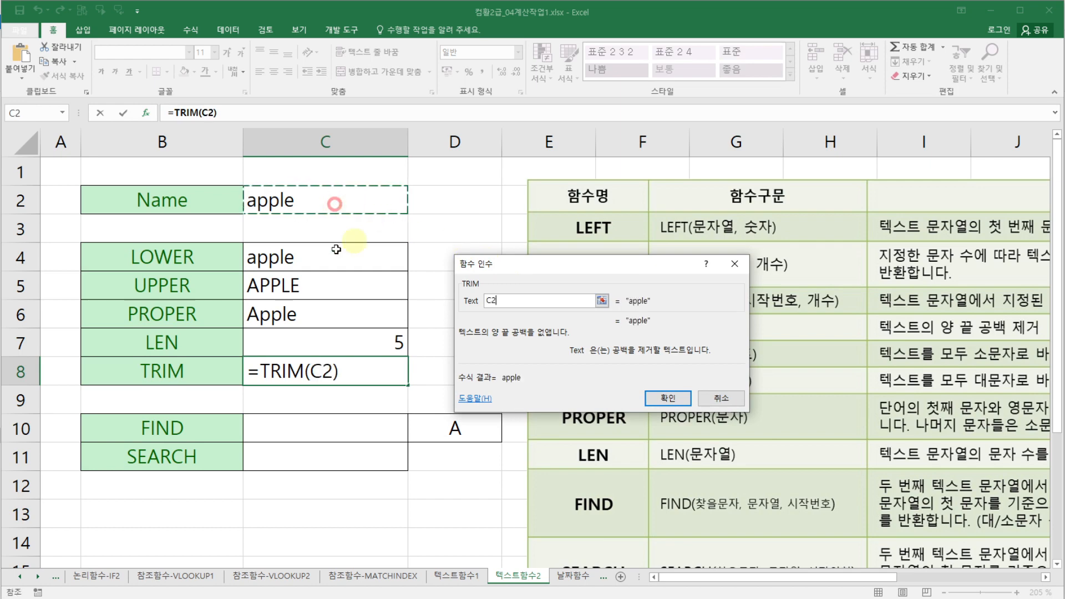
{"action": "left_click", "coordinate": [659, 389]}
{"action": "left_click", "coordinate": [461, 370]}
{"action": "left_click", "coordinate": [356, 373]}
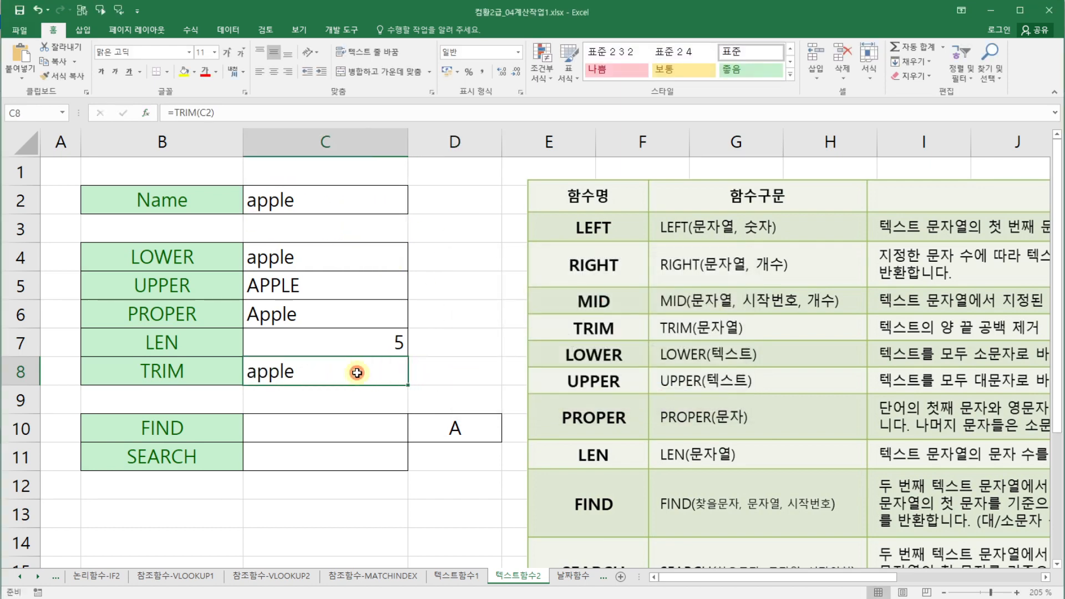
{"action": "left_click", "coordinate": [448, 344]}
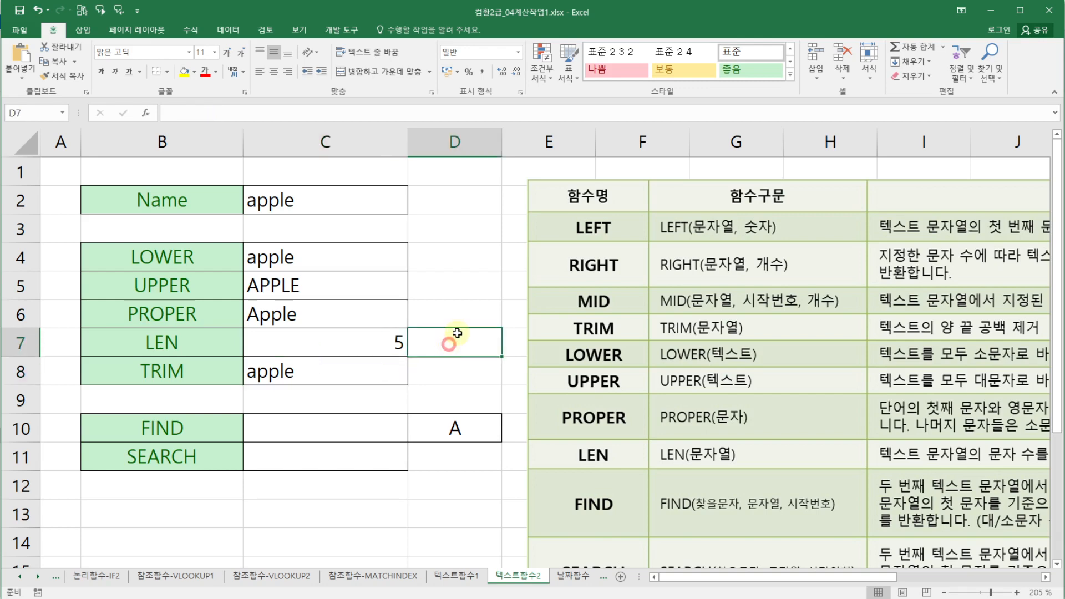
- Add a trailing space after the name in C2
{"action": "left_click", "coordinate": [272, 199]}
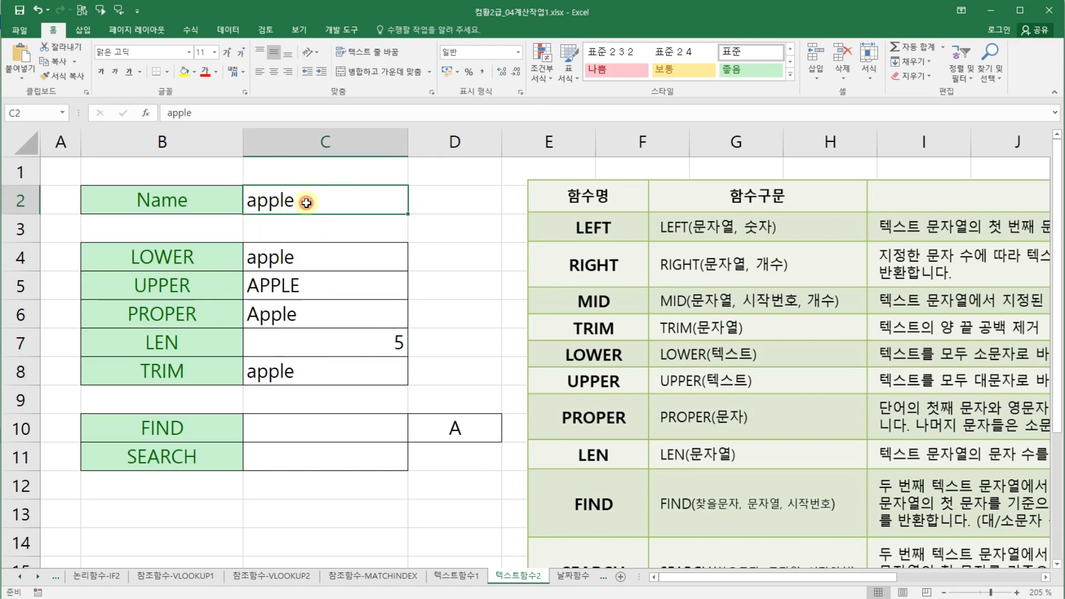
{"action": "double_click", "coordinate": [306, 203]}
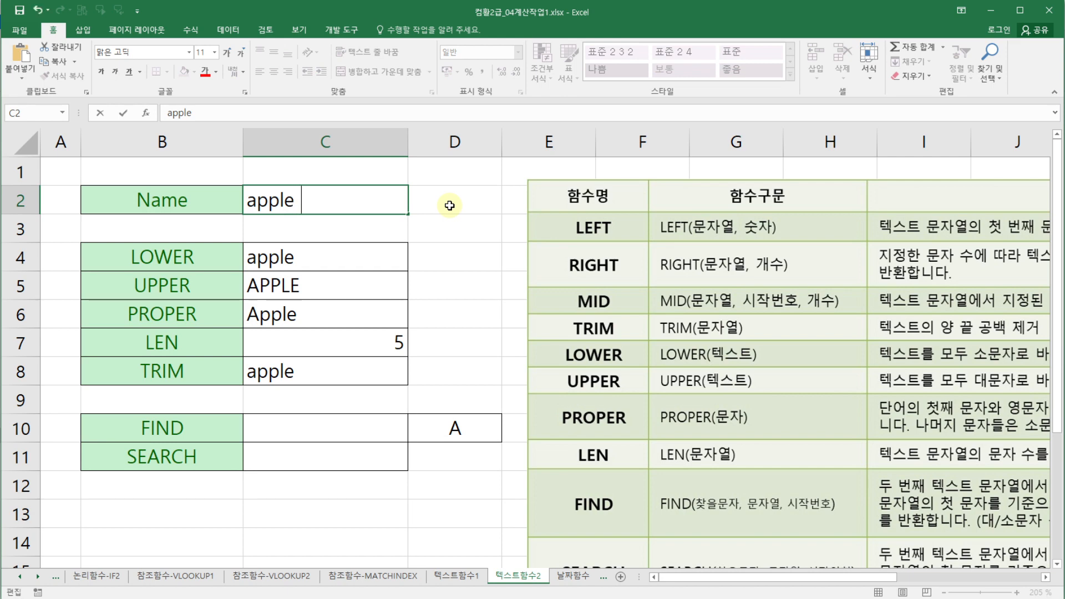
{"action": "key", "text": "Return"}
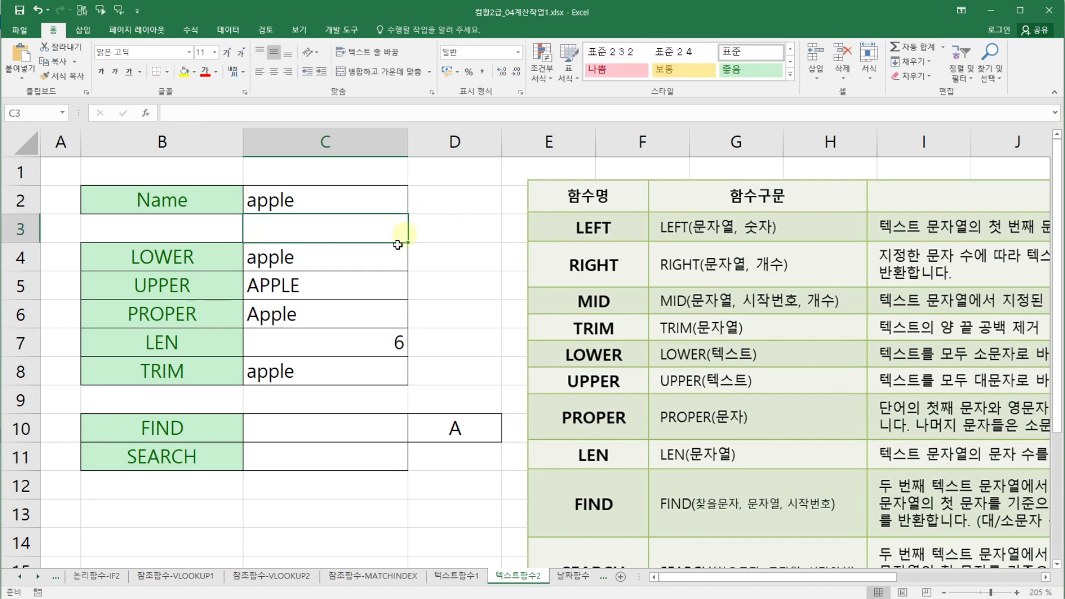
- In D8, enter a LEN formula that counts the characters of the TRIM result in C8
{"action": "left_click", "coordinate": [355, 343]}
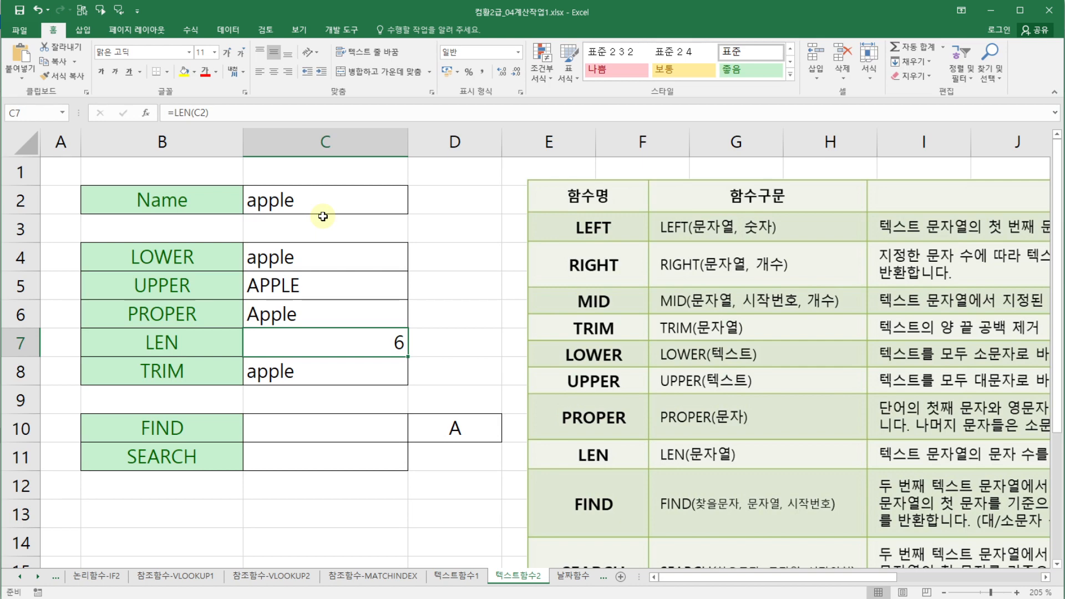
{"action": "left_click", "coordinate": [320, 384]}
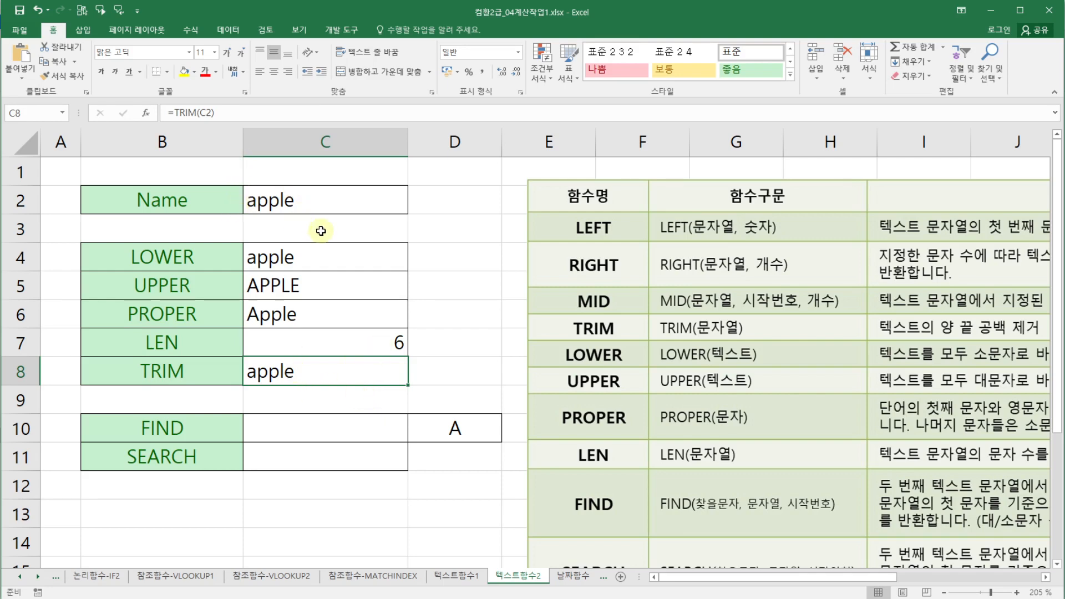
{"action": "left_click", "coordinate": [428, 366]}
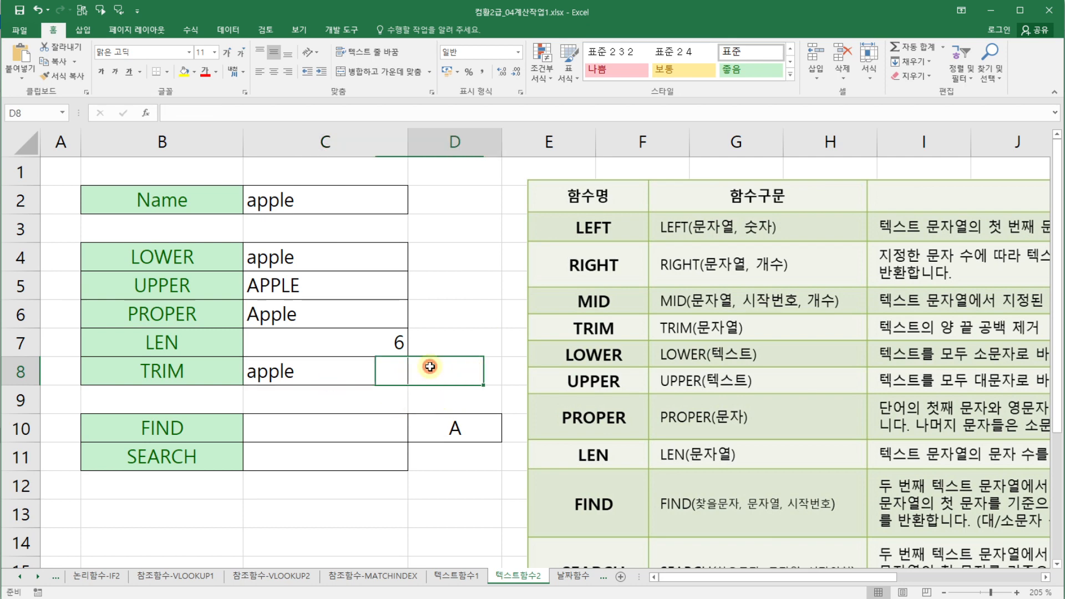
{"action": "left_click", "coordinate": [290, 371]}
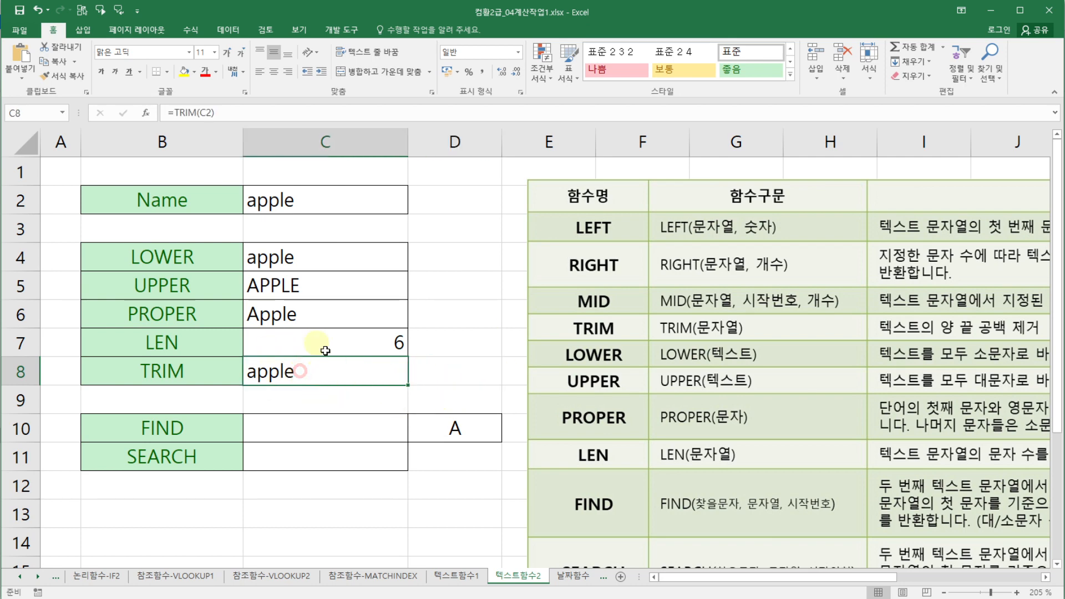
{"action": "left_click", "coordinate": [470, 375]}
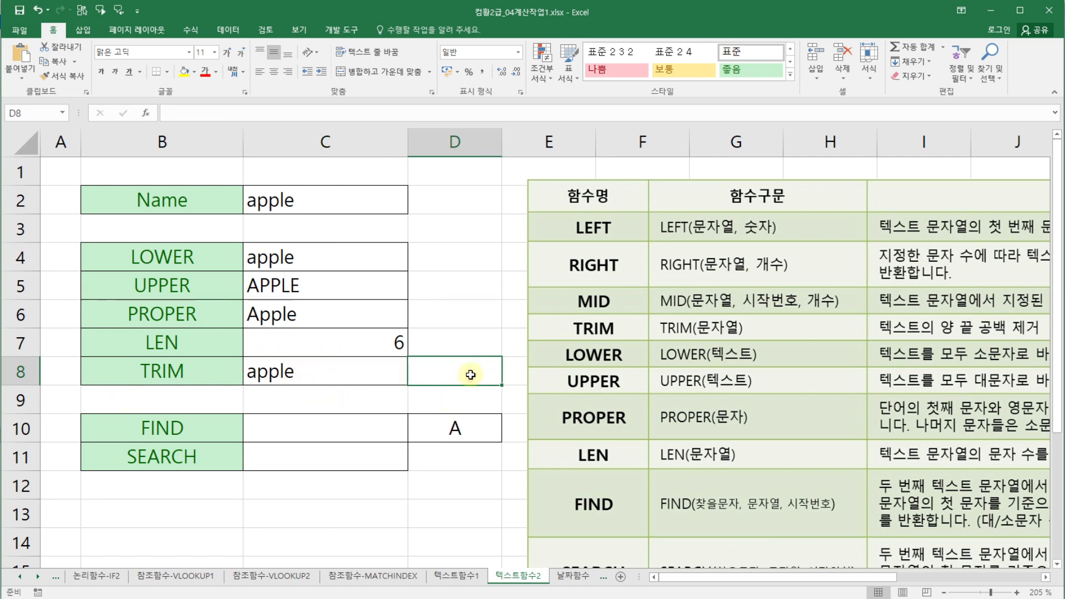
{"action": "type", "text": "=len"}
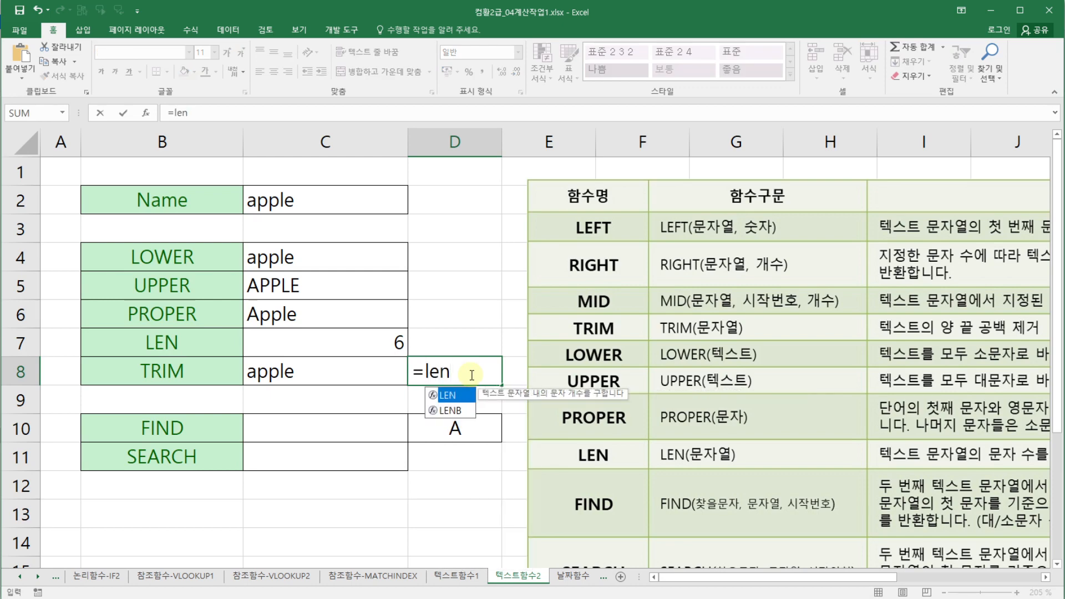
{"action": "double_click", "coordinate": [460, 395]}
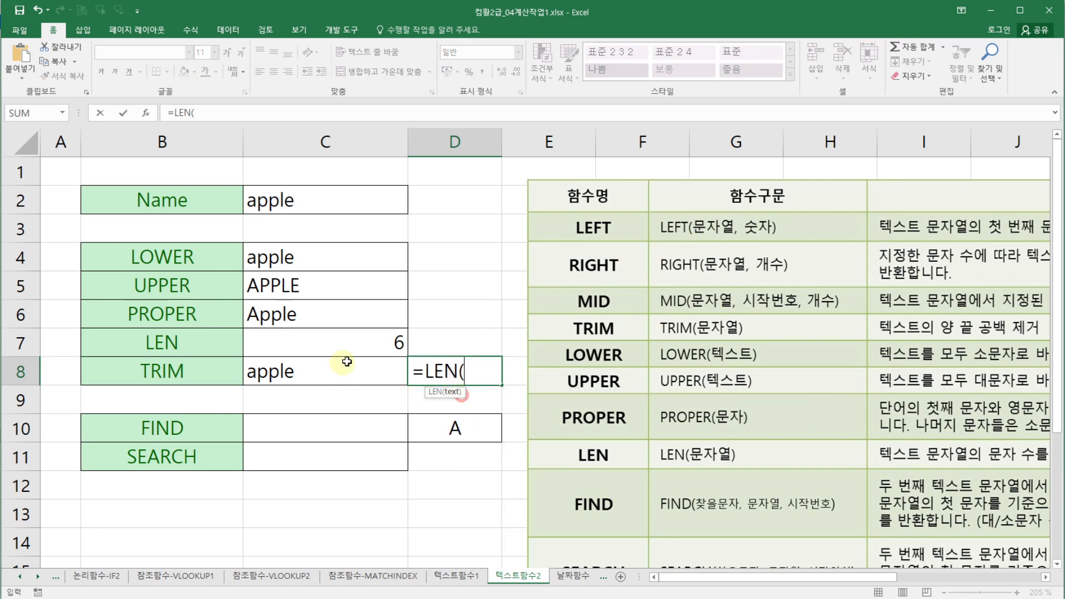
{"action": "left_click", "coordinate": [347, 361]}
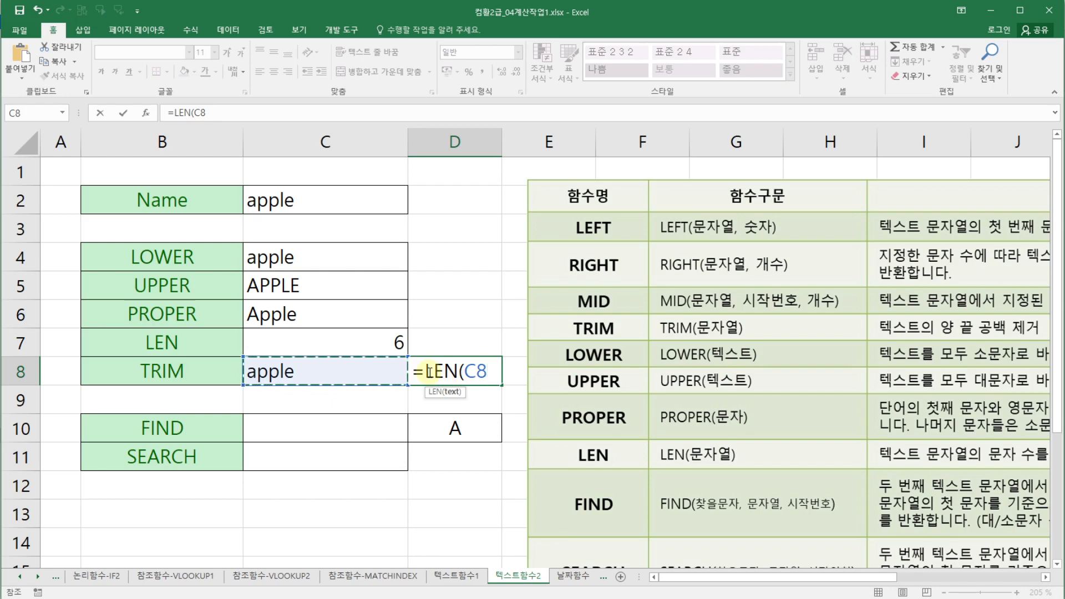
{"action": "key", "text": "Return"}
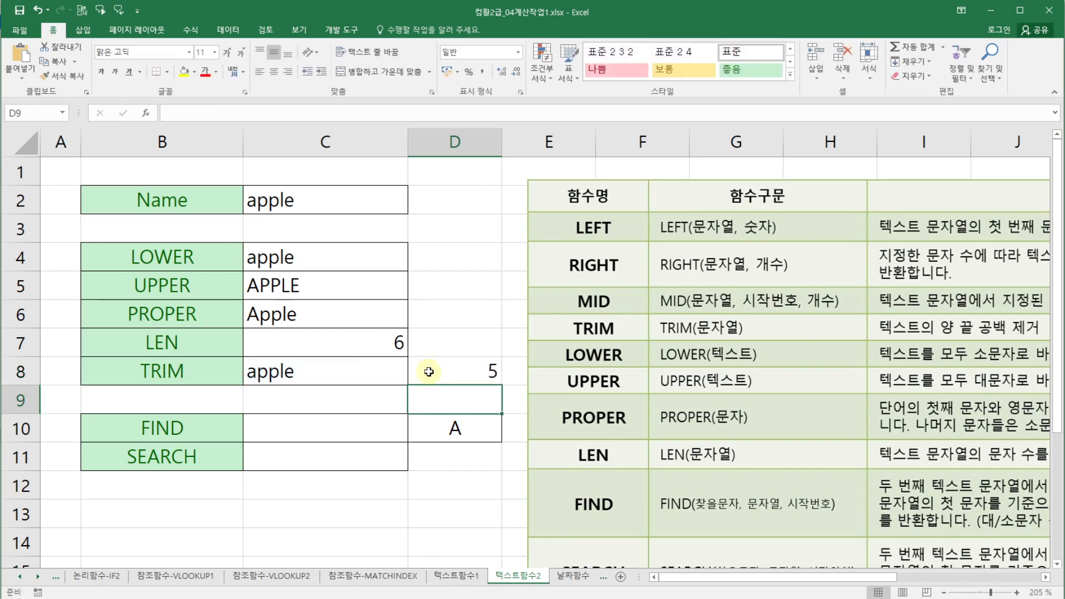
{"action": "left_click", "coordinate": [428, 372]}
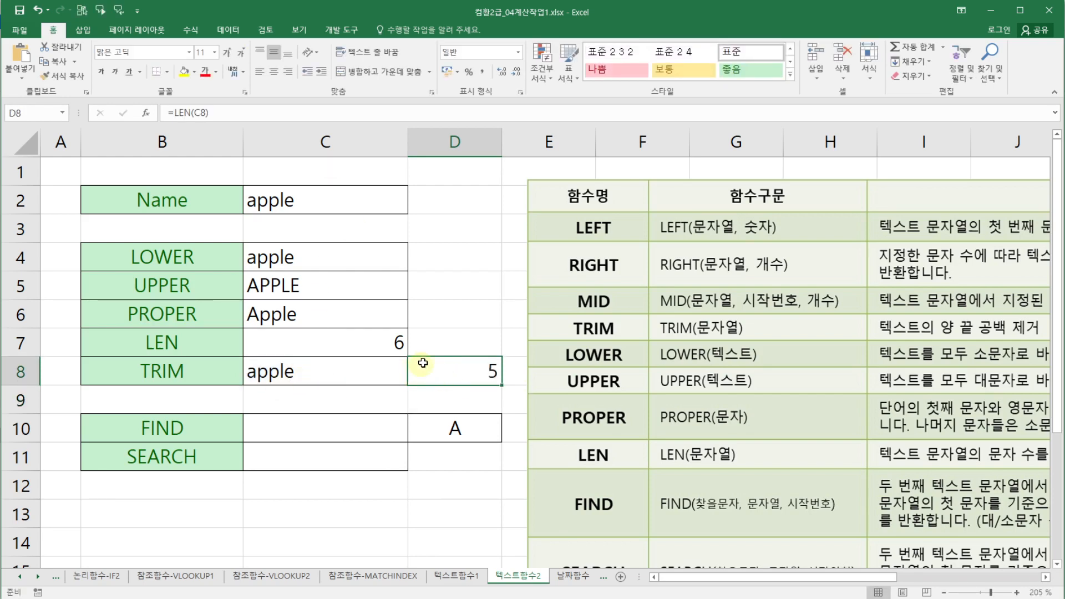
{"action": "left_click", "coordinate": [472, 397]}
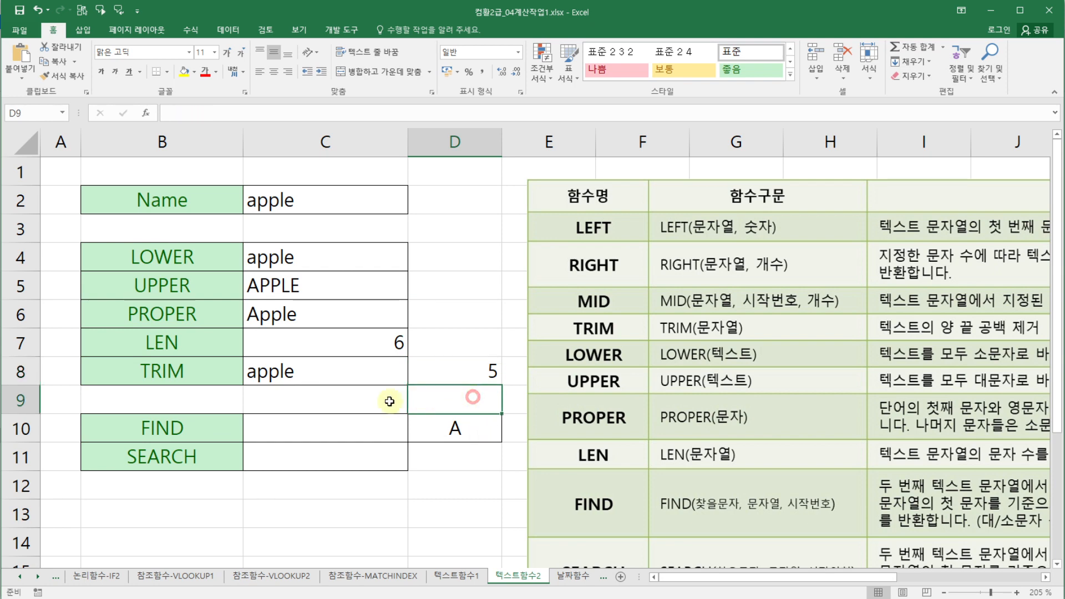
{"action": "left_click_drag", "start_coordinate": [185, 258], "coordinate": [178, 345]}
{"action": "left_click", "coordinate": [435, 289]}
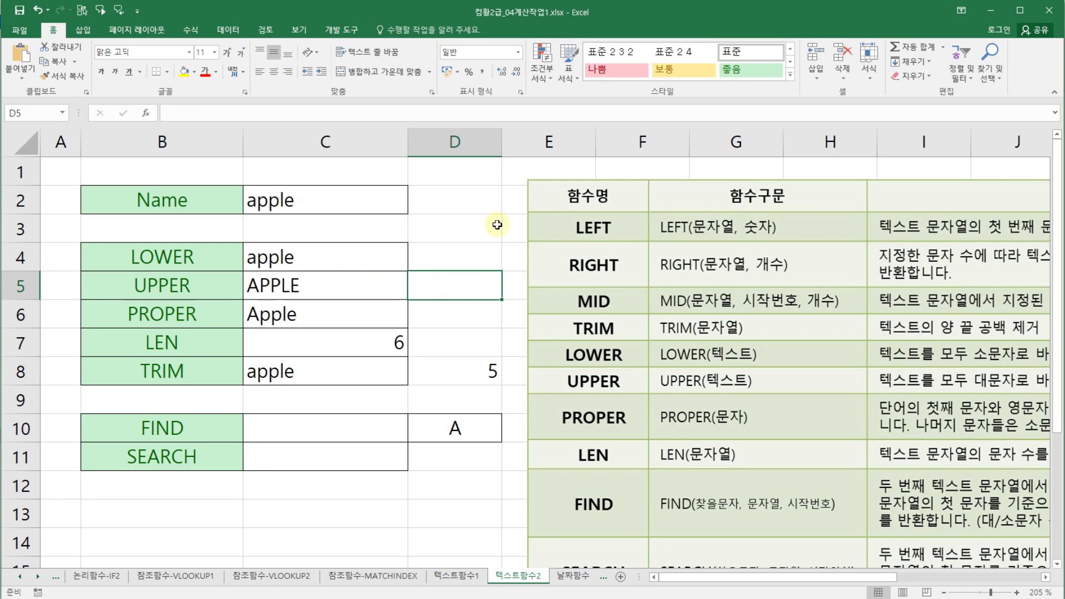
{"action": "left_click", "coordinate": [434, 351]}
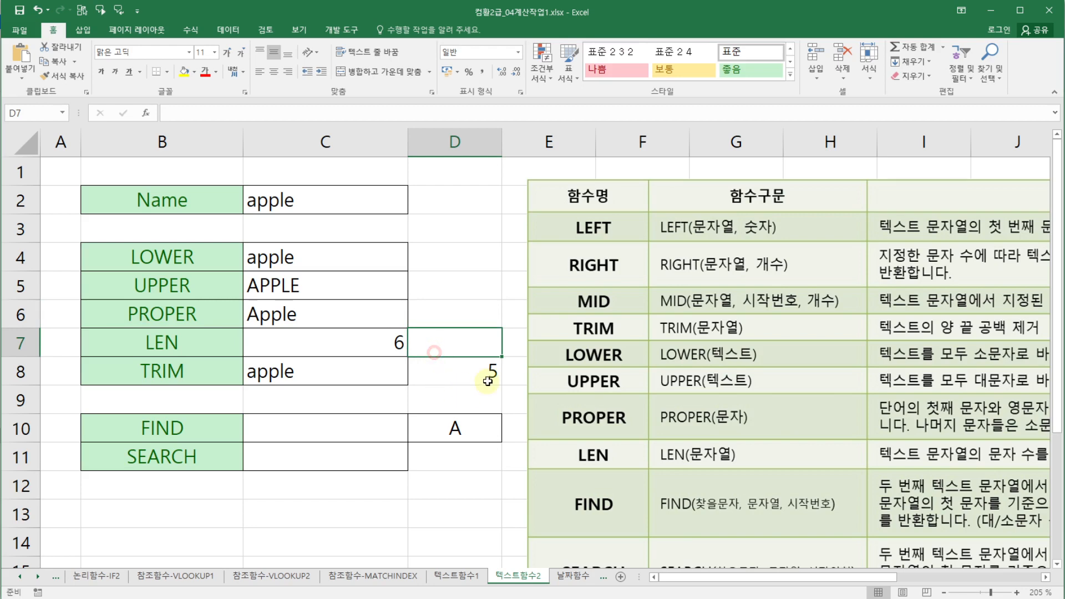
- In C10, start a FIND formula and open its function arguments dialog
{"action": "left_click", "coordinate": [365, 429]}
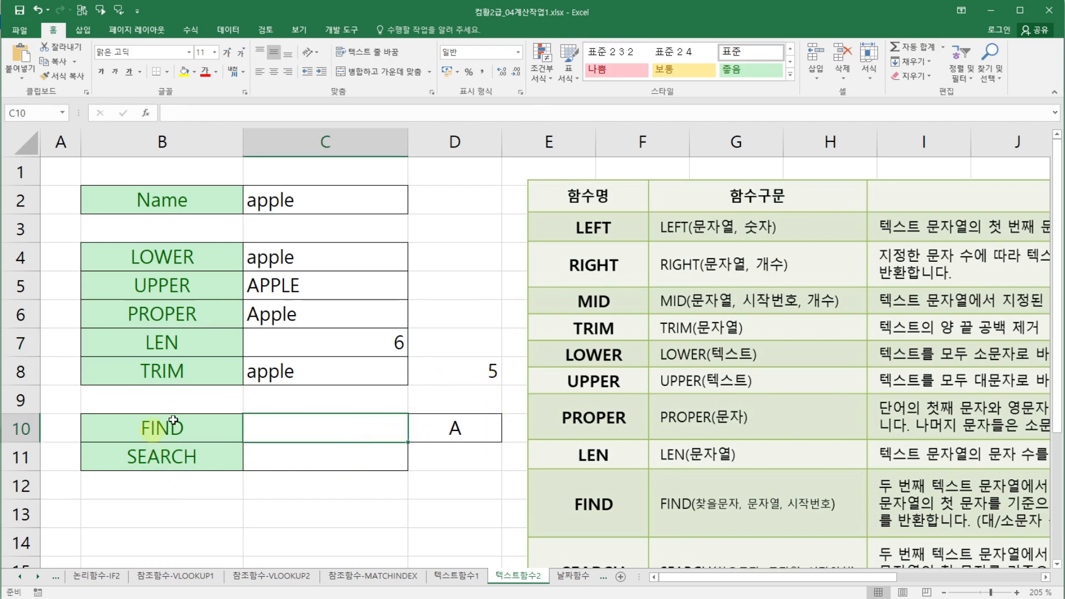
{"action": "scroll", "coordinate": [491, 416], "scroll_direction": "down", "scroll_amount": 1}
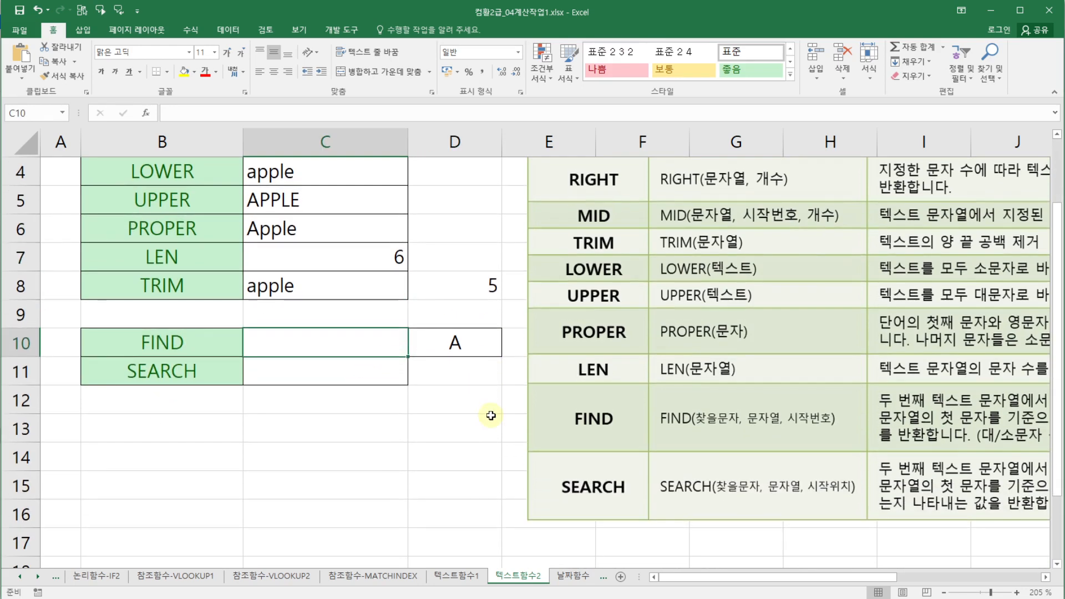
{"action": "scroll", "coordinate": [491, 408], "scroll_direction": "up", "scroll_amount": 1}
{"action": "scroll", "coordinate": [485, 375], "scroll_direction": "down", "scroll_amount": 1}
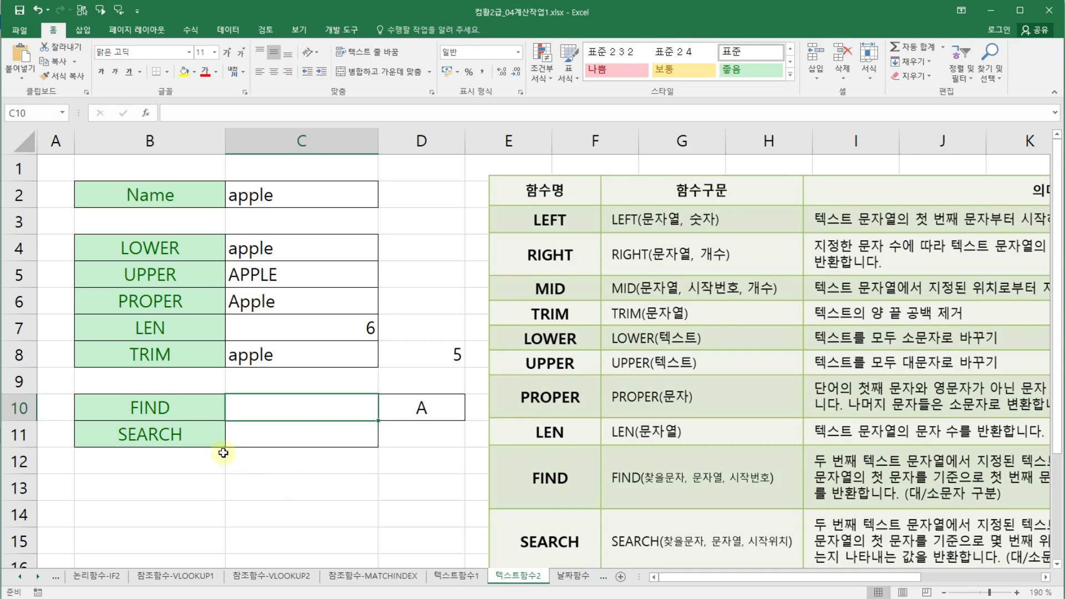
{"action": "type", "text": "=fin"}
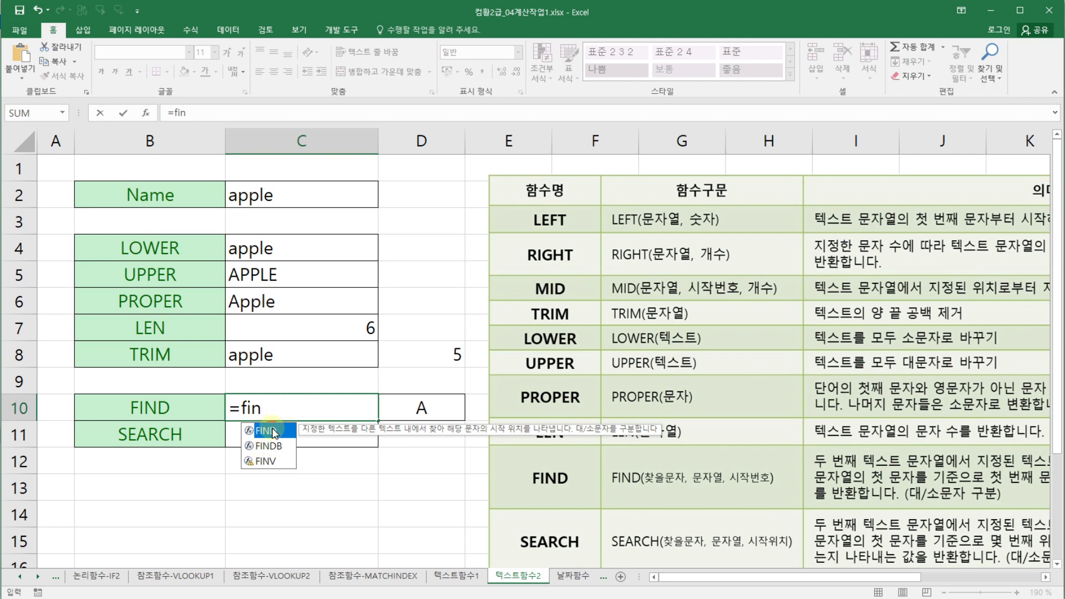
{"action": "double_click", "coordinate": [266, 431]}
{"action": "left_click", "coordinate": [145, 113]}
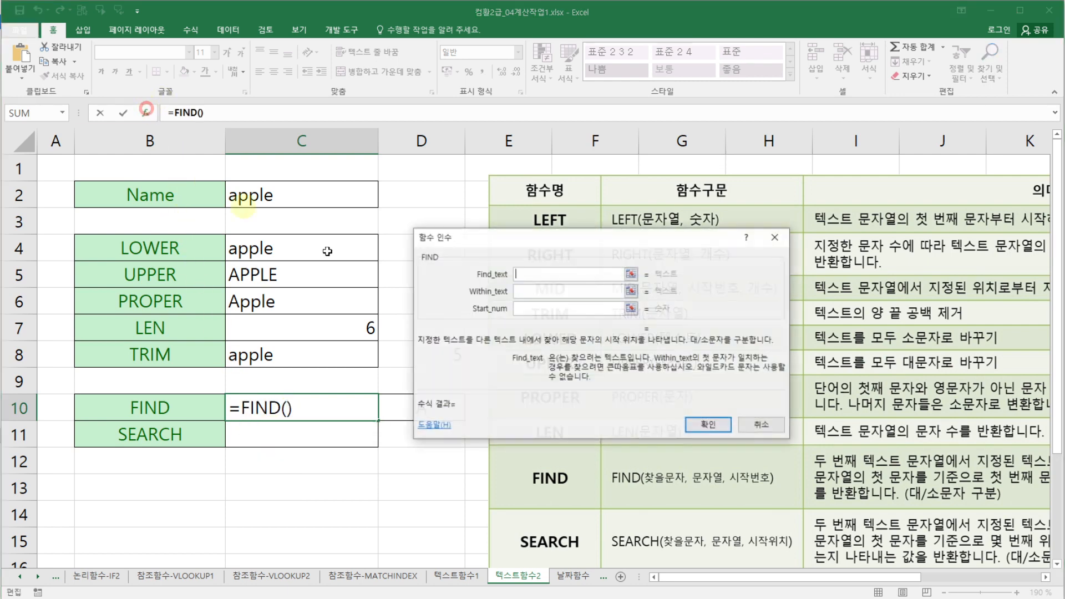
- Set the FIND arguments to find text D10, within text C2 and start number 1, and confirm
{"action": "left_click_drag", "start_coordinate": [550, 250], "coordinate": [639, 320]}
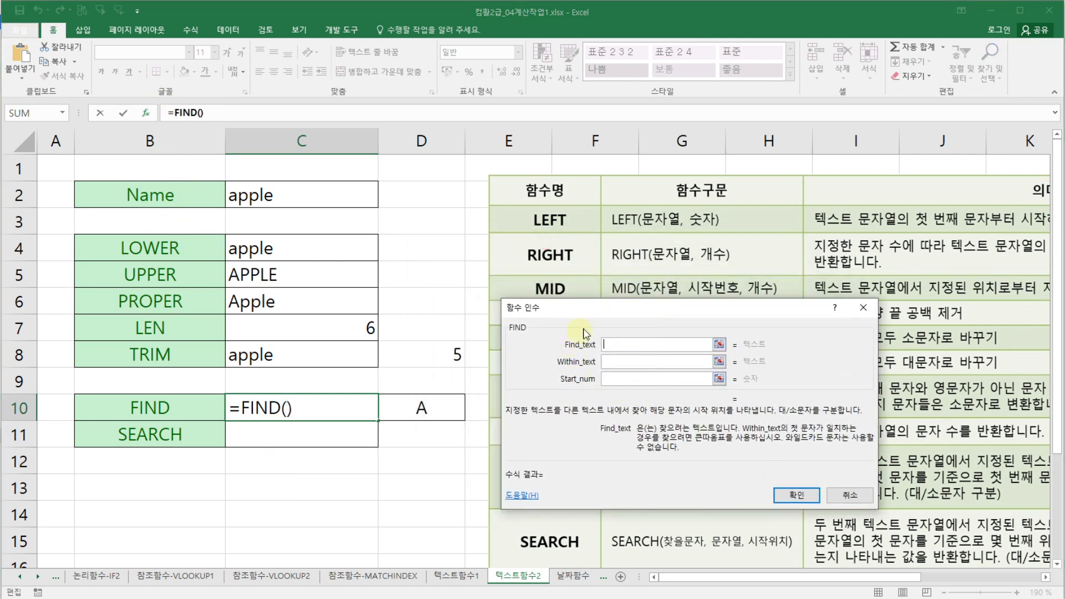
{"action": "left_click", "coordinate": [422, 408]}
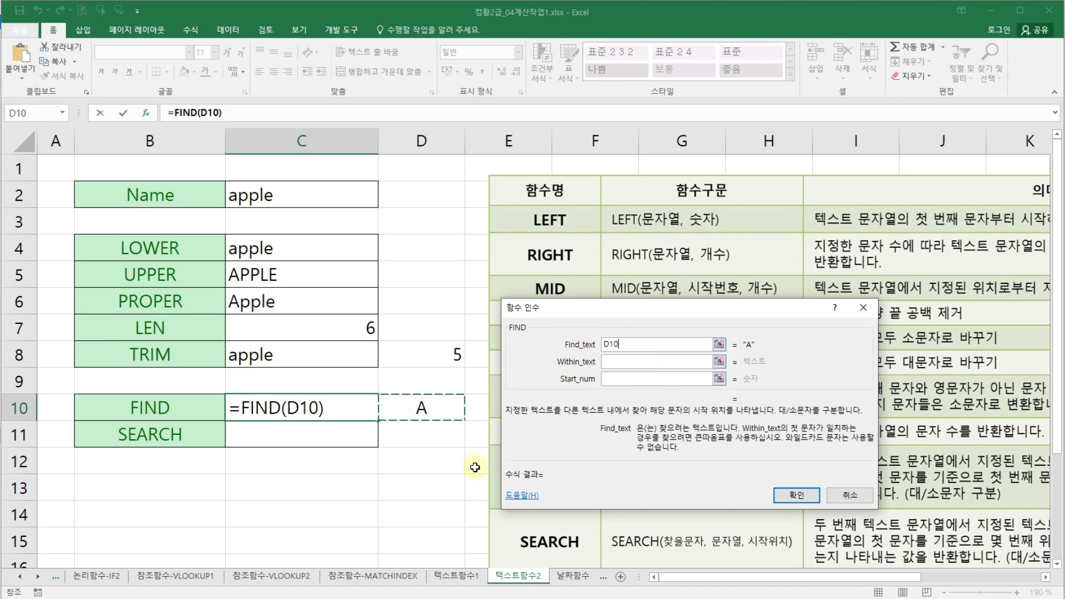
{"action": "left_click", "coordinate": [615, 362]}
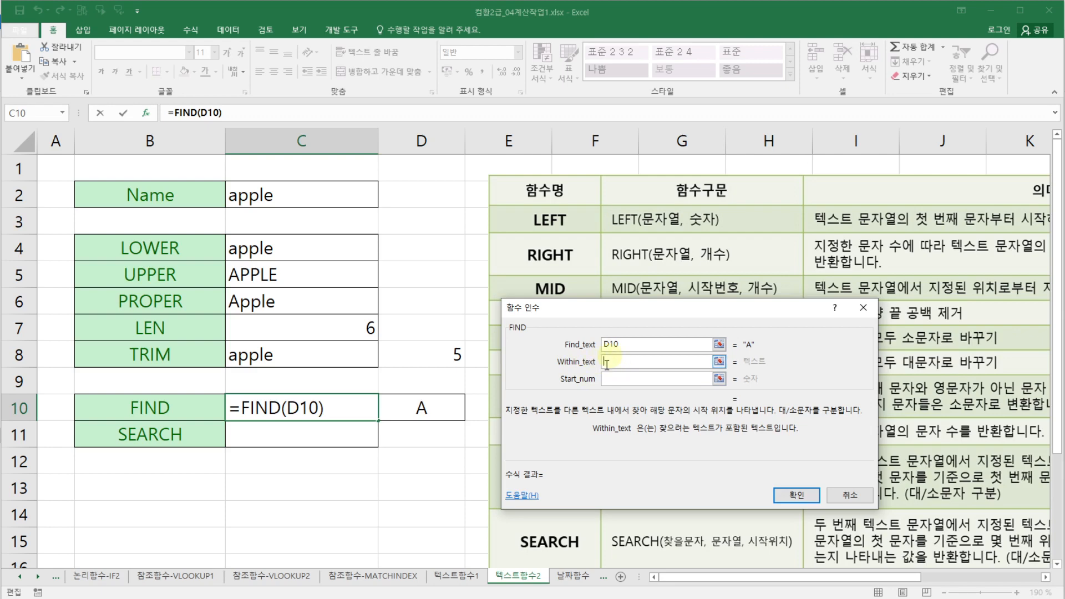
{"action": "left_click", "coordinate": [272, 197]}
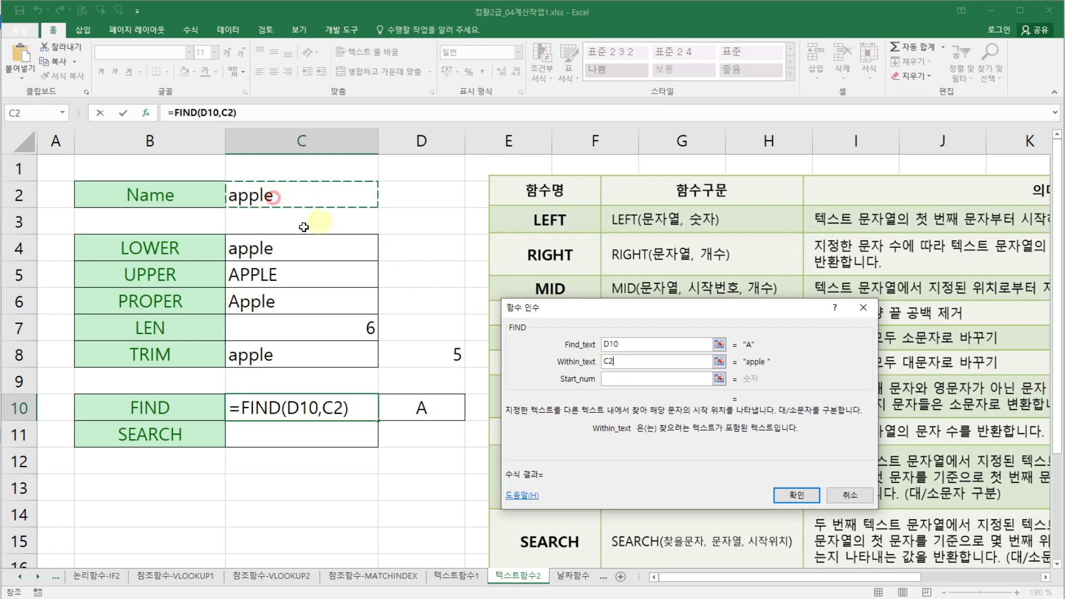
{"action": "left_click", "coordinate": [671, 379]}
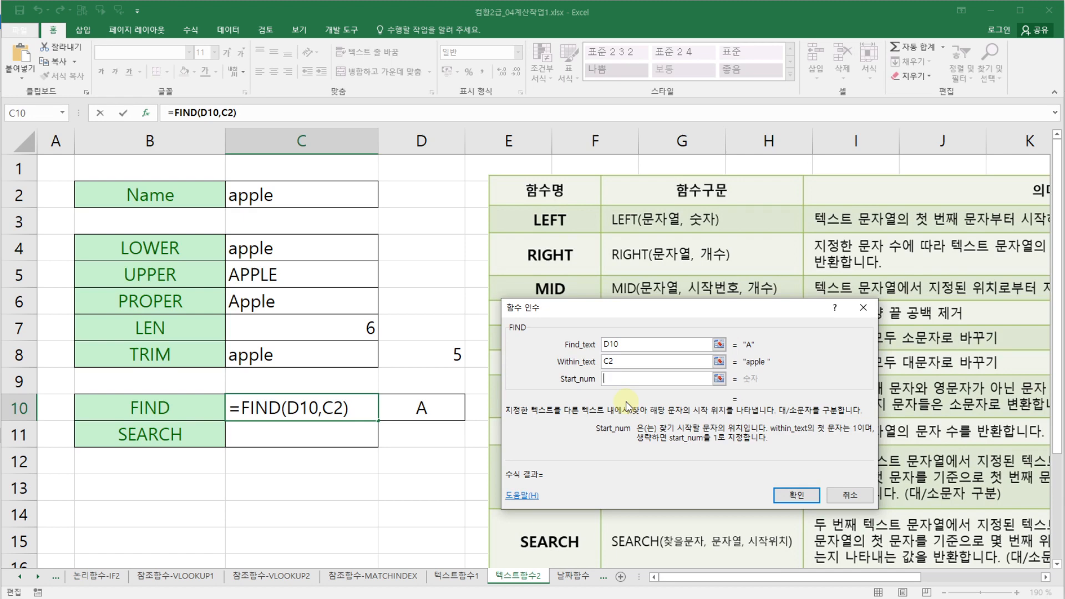
{"action": "type", "text": "1"}
{"action": "left_click", "coordinate": [652, 362]}
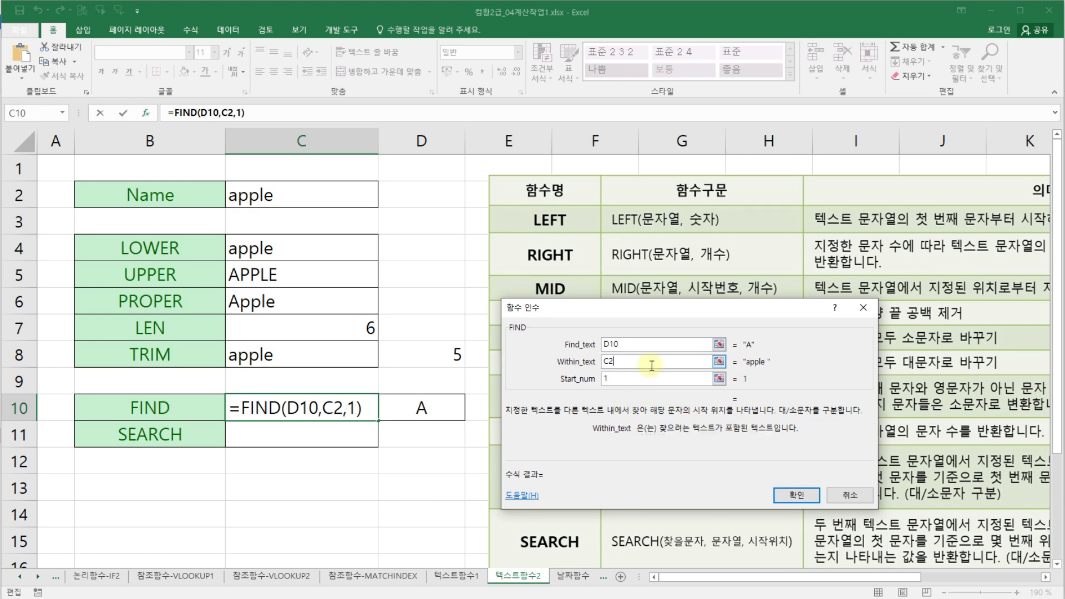
{"action": "key", "text": "Tab"}
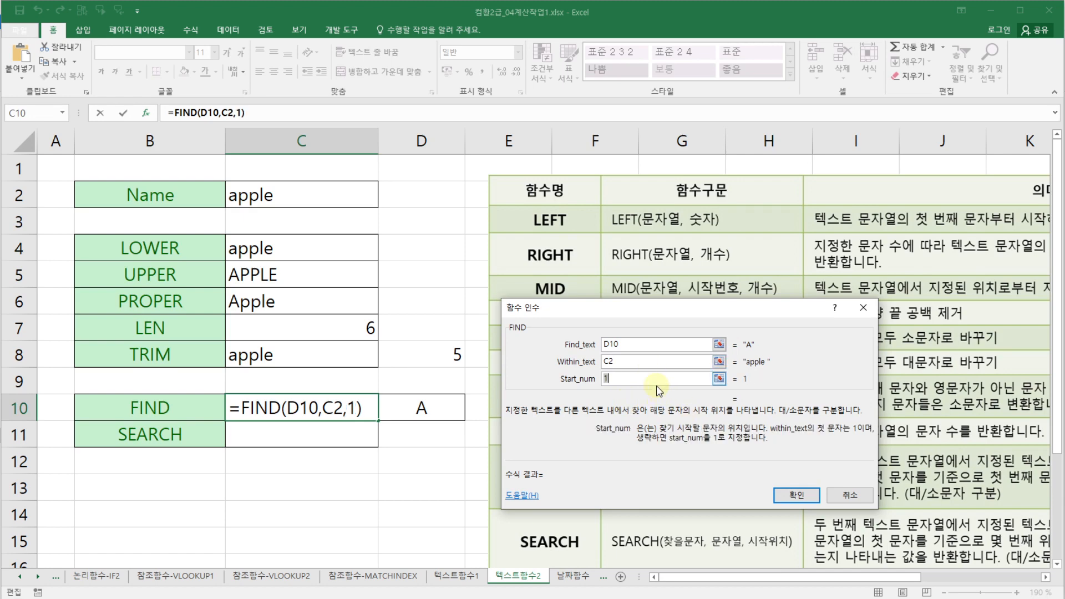
{"action": "left_click", "coordinate": [793, 495]}
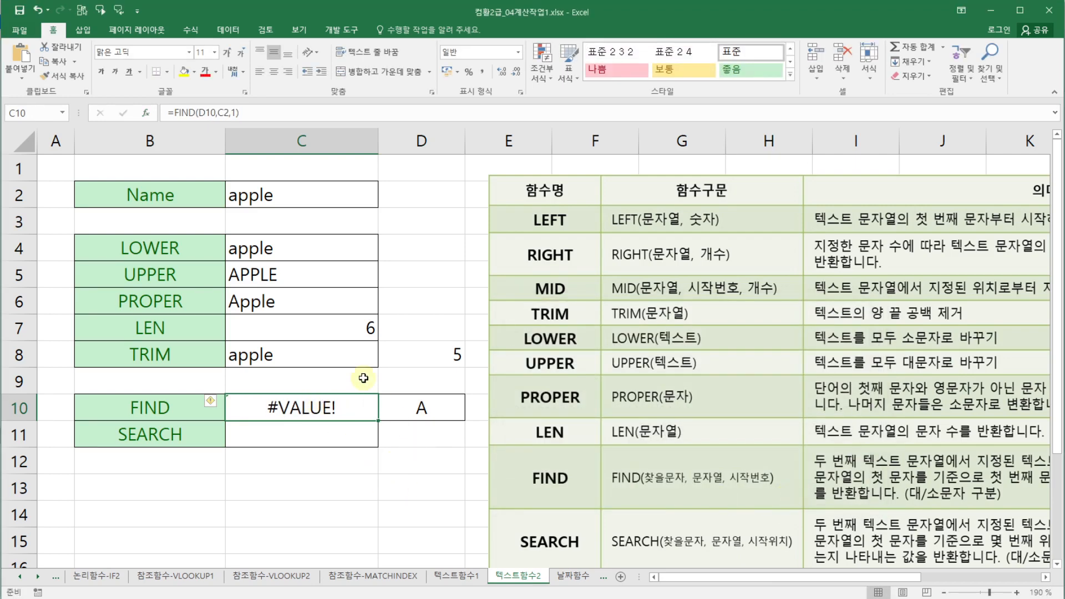
- In C11, start a SEARCH formula and open its function arguments dialog
{"action": "left_click", "coordinate": [354, 441]}
{"action": "type", "text": "="}
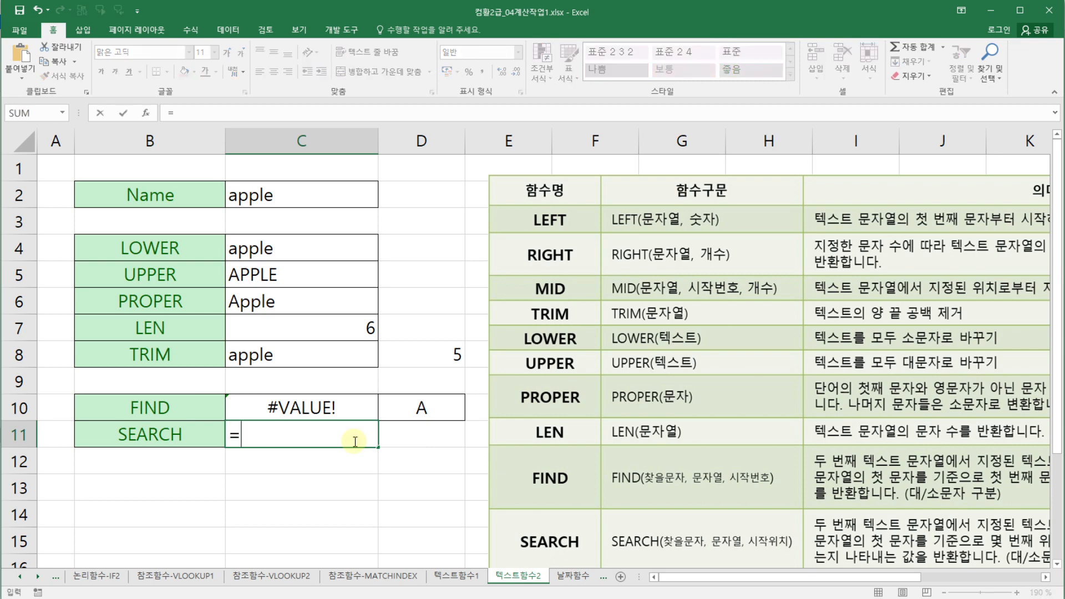
{"action": "type", "text": "sea"}
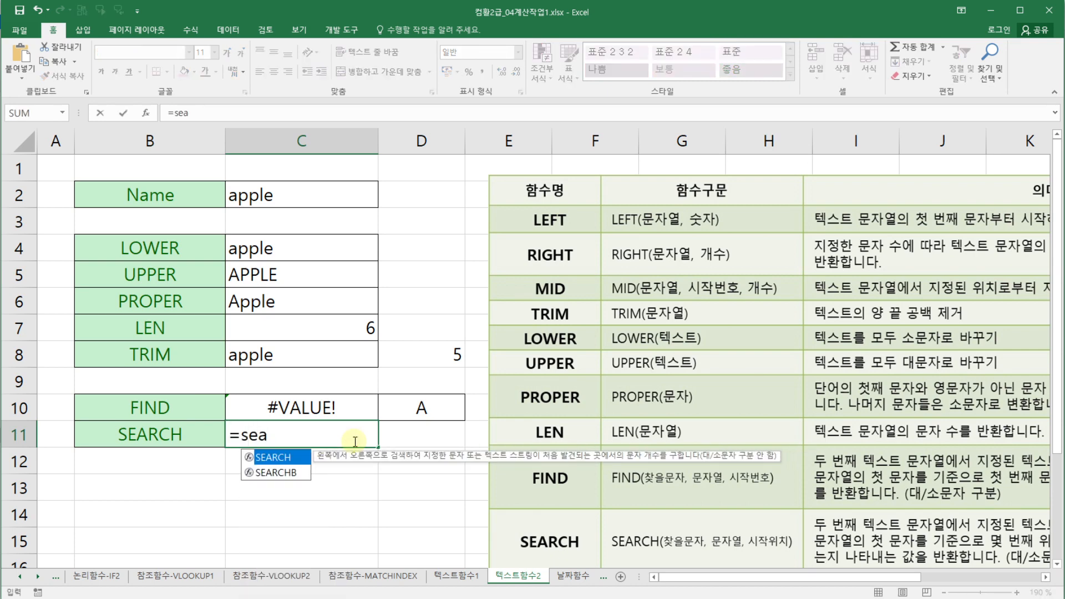
{"action": "double_click", "coordinate": [277, 457]}
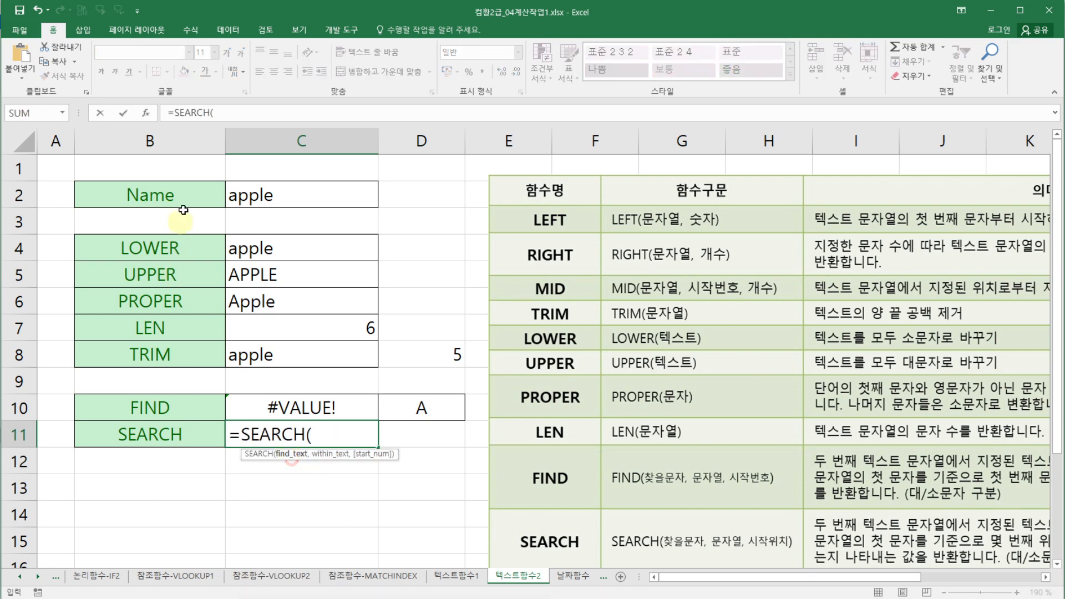
{"action": "left_click", "coordinate": [146, 113]}
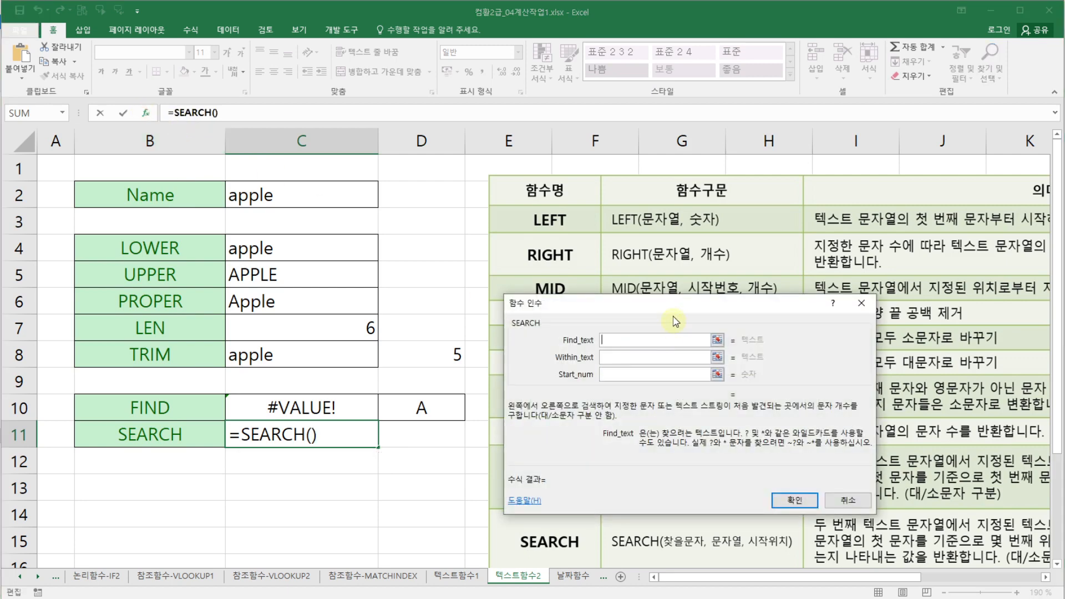
- Set the SEARCH arguments to find text D10, within text C2 and start number 1, and confirm
{"action": "left_click_drag", "start_coordinate": [675, 321], "coordinate": [628, 359]}
{"action": "left_click", "coordinate": [433, 414]}
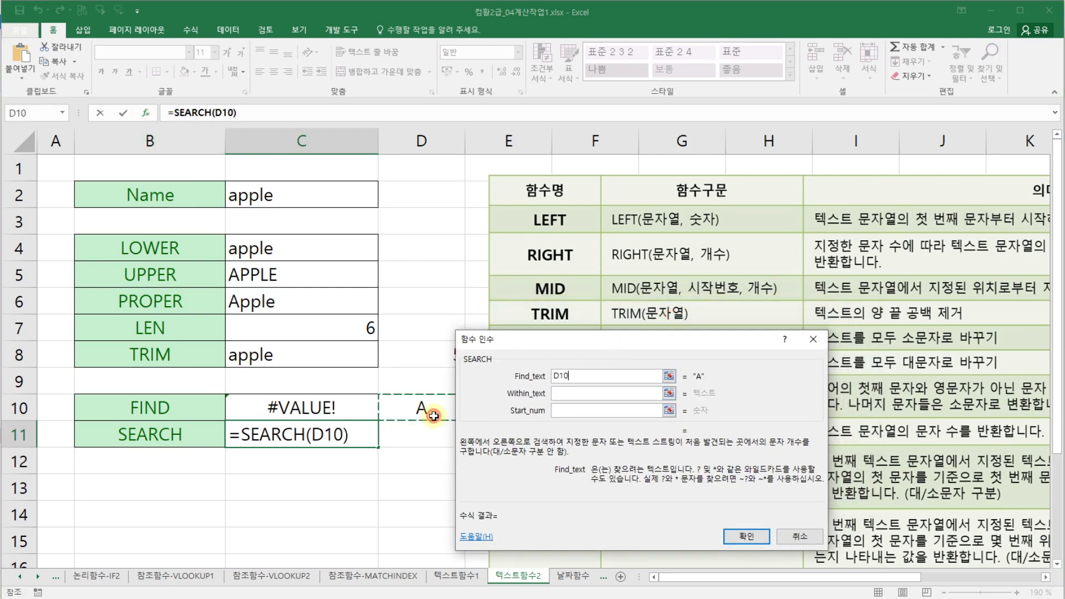
{"action": "left_click", "coordinate": [572, 393]}
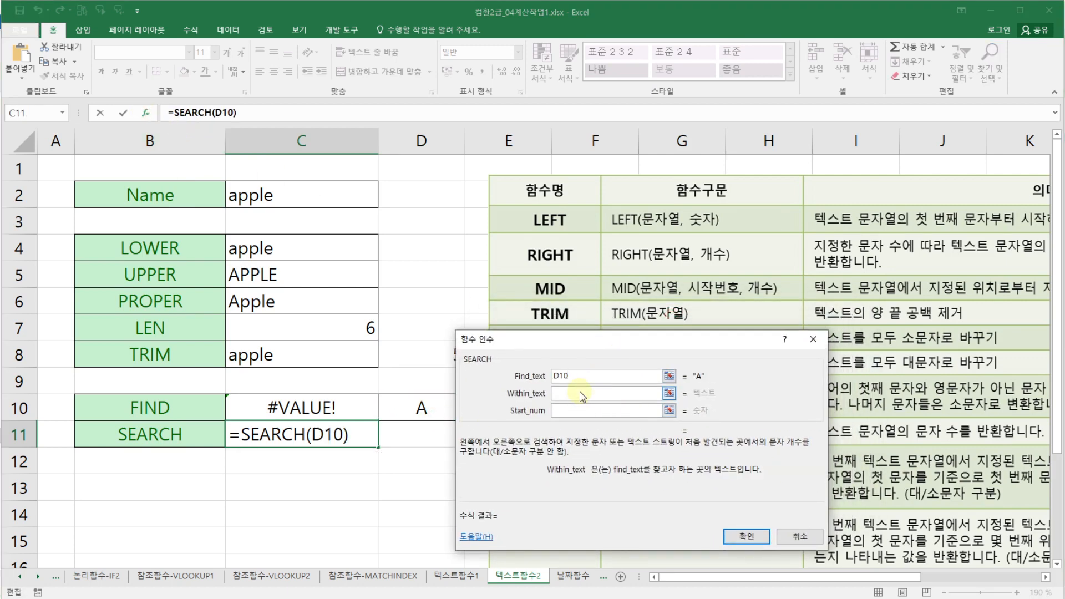
{"action": "left_click", "coordinate": [314, 190]}
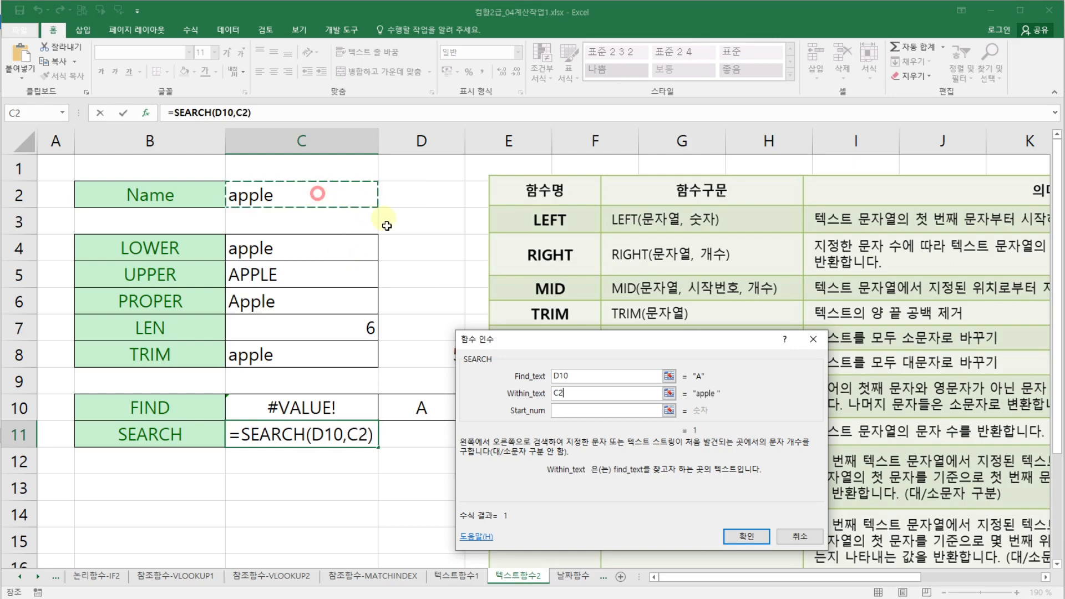
{"action": "left_click", "coordinate": [576, 411]}
{"action": "type", "text": "1"}
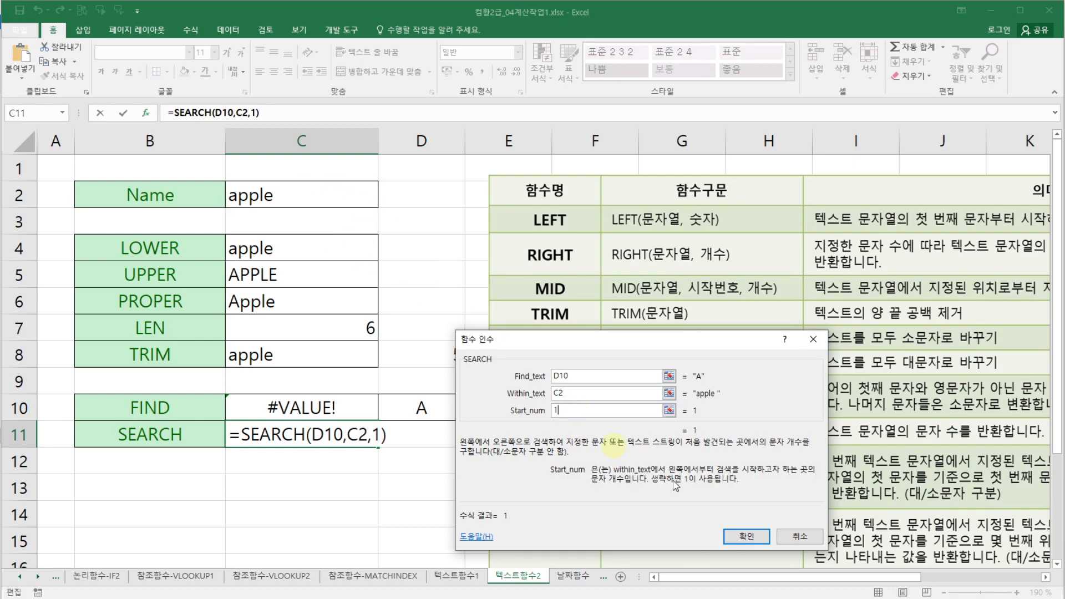
{"action": "left_click", "coordinate": [746, 536]}
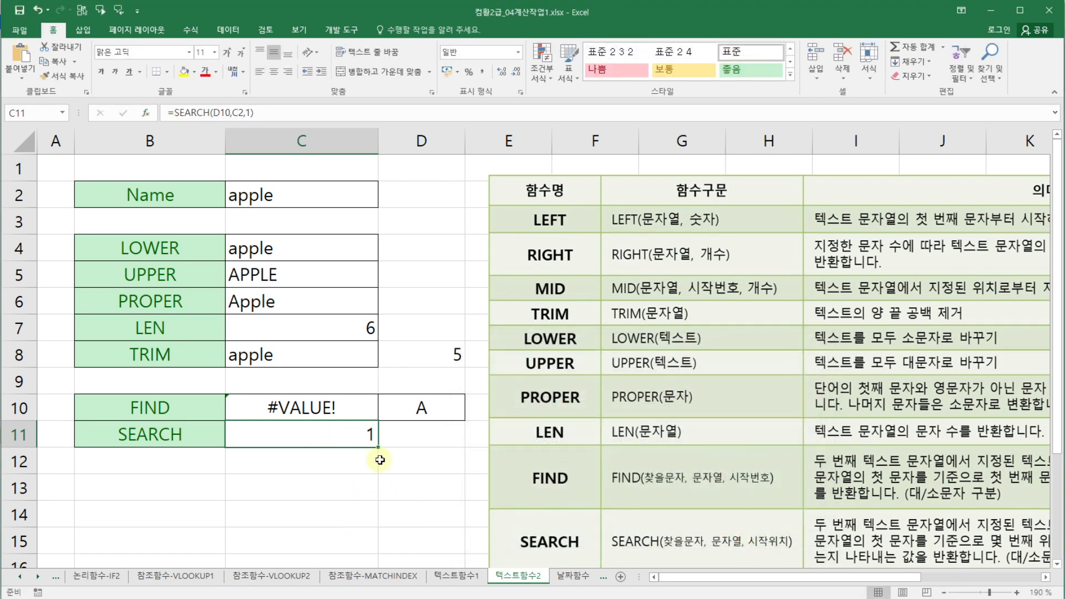
- Replace the search character in D10 with lowercase a
{"action": "left_click", "coordinate": [439, 403]}
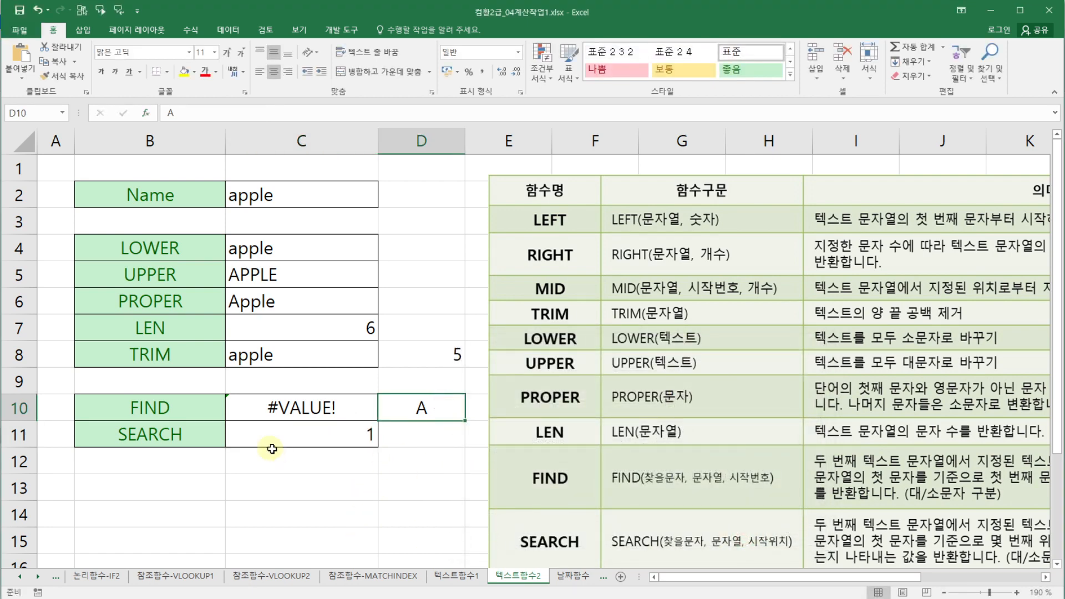
{"action": "type", "text": "a"}
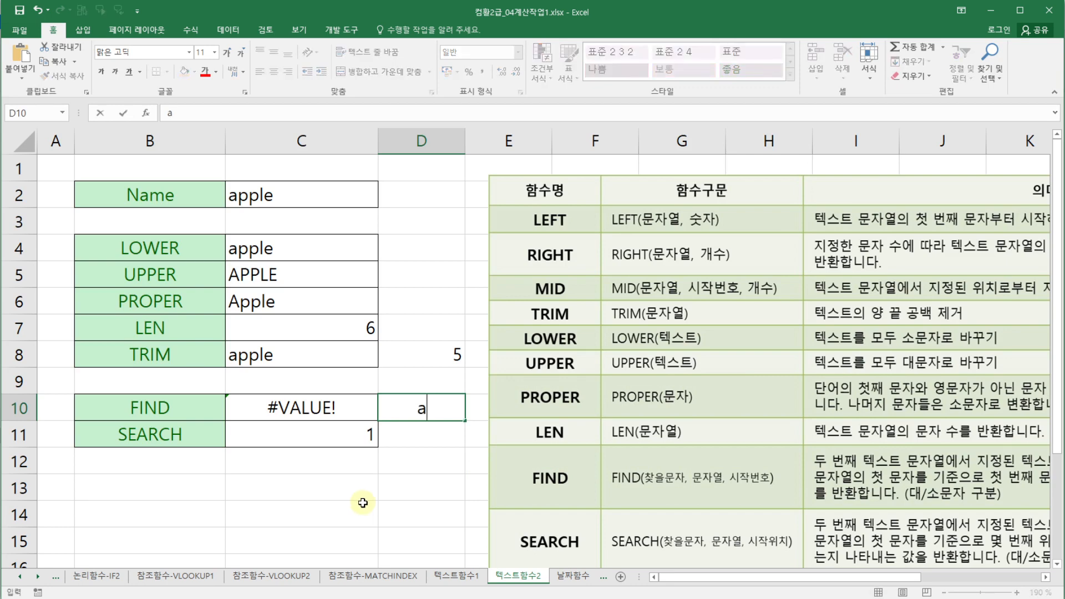
{"action": "key", "text": "Return"}
{"action": "left_click", "coordinate": [324, 405]}
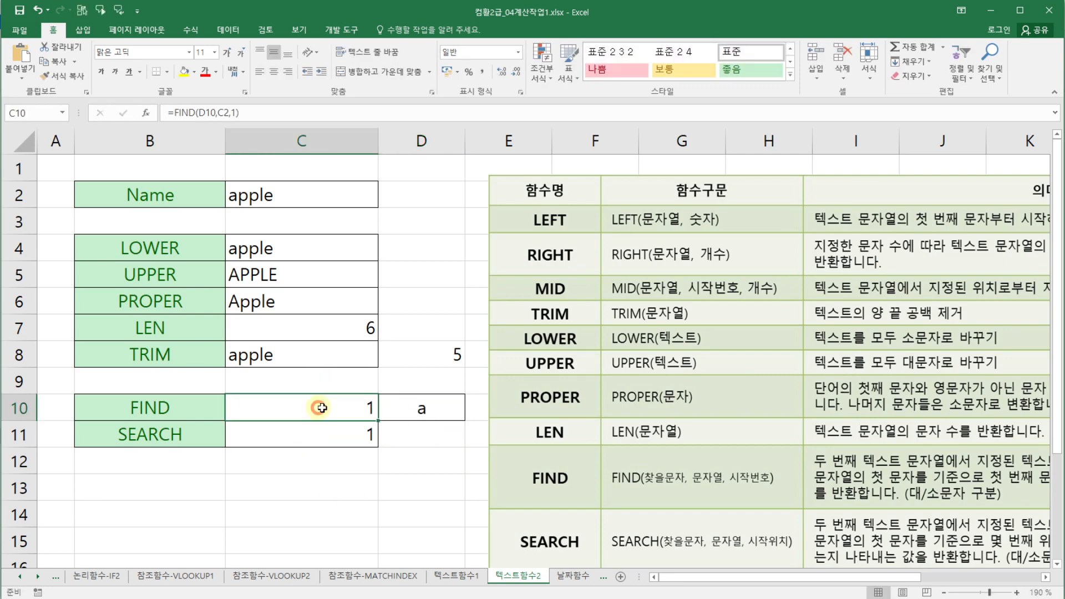
{"action": "left_click", "coordinate": [414, 399]}
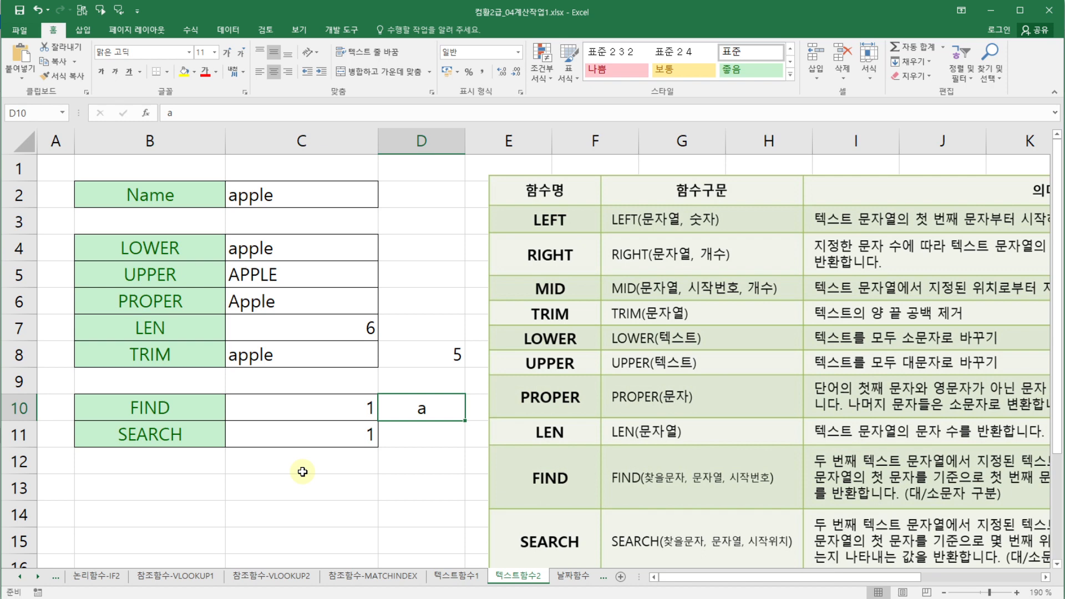
{"action": "left_click", "coordinate": [387, 468]}
{"action": "left_click", "coordinate": [307, 467]}
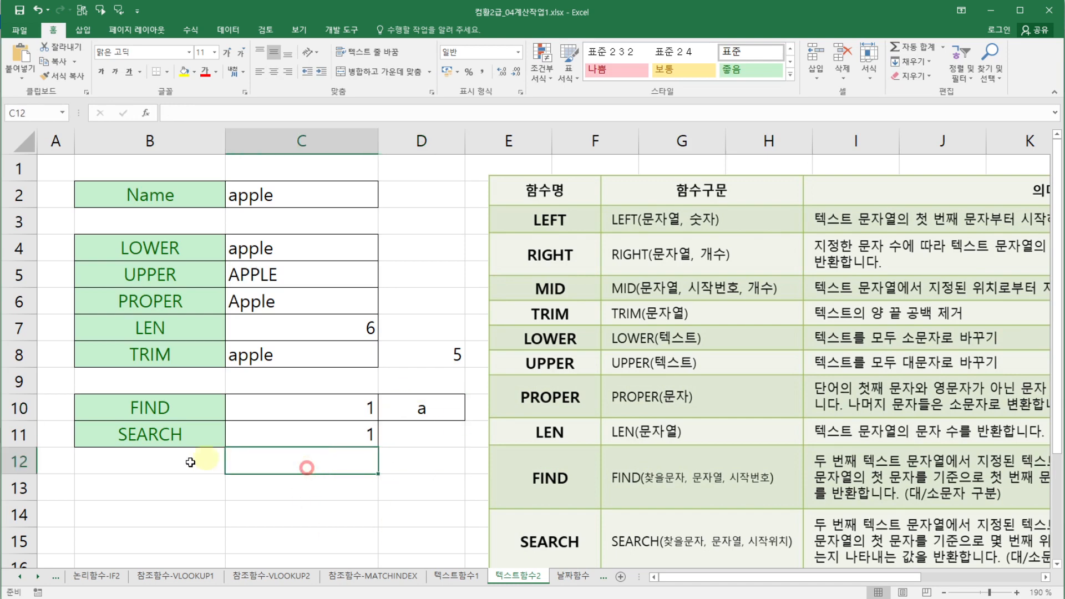
{"action": "left_click", "coordinate": [186, 462]}
{"action": "left_click", "coordinate": [50, 406]}
{"action": "left_click", "coordinate": [145, 452]}
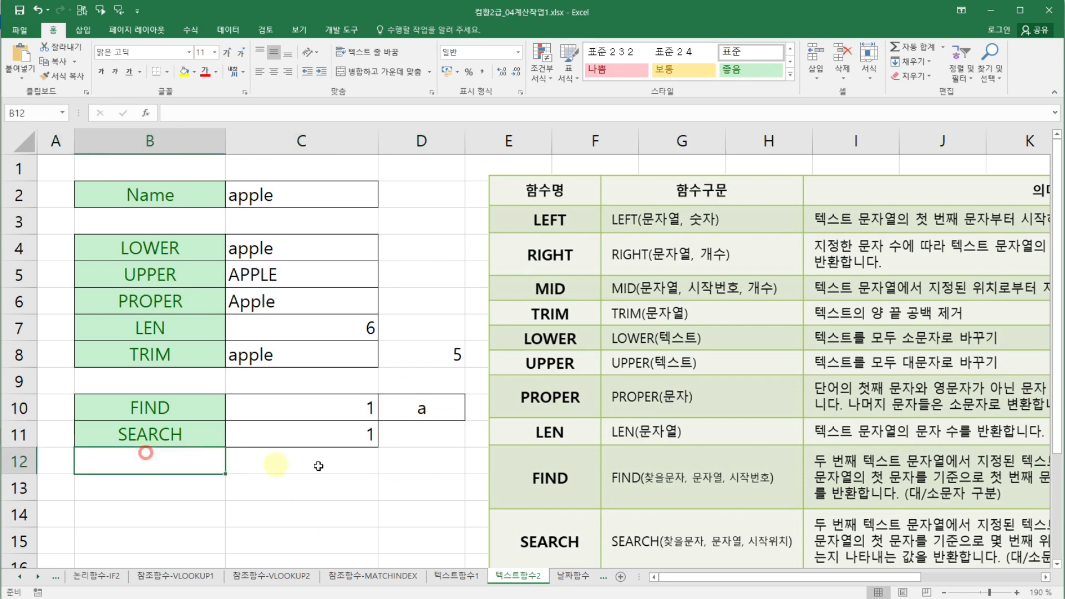
{"action": "left_click", "coordinate": [422, 397]}
{"action": "left_click", "coordinate": [423, 330]}
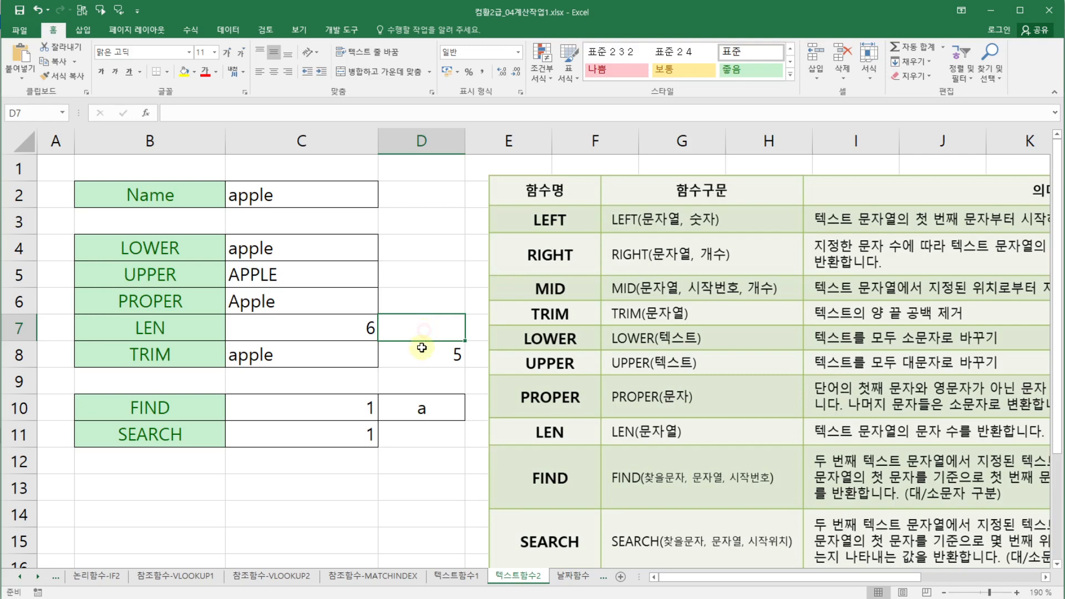
{"action": "left_click", "coordinate": [422, 348]}
{"action": "left_click", "coordinate": [451, 487]}
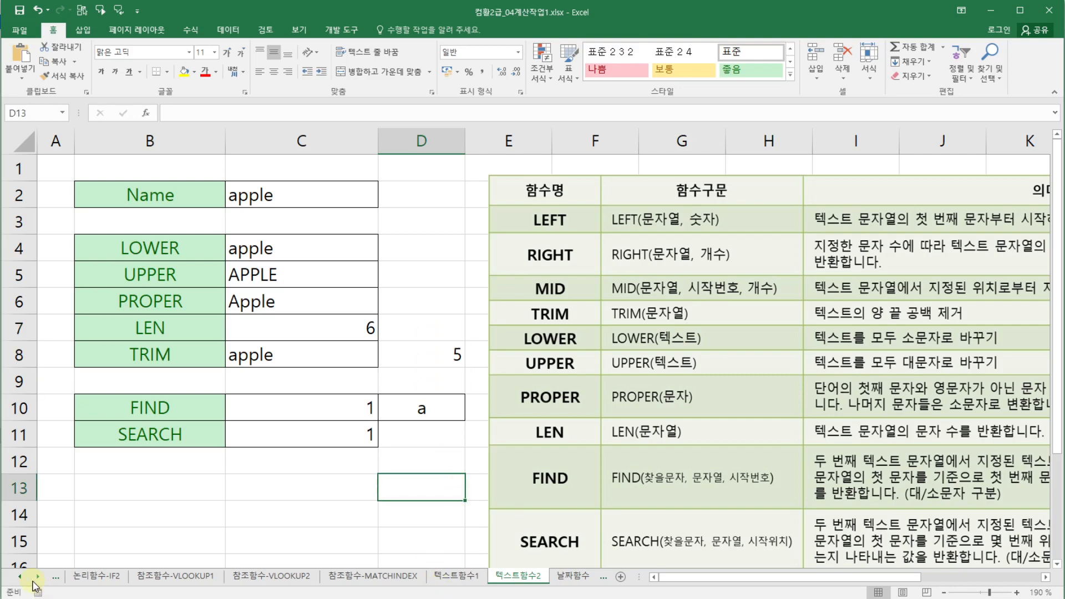
- Activate Sheet1 from the list of all sheets
{"action": "right_click", "coordinate": [38, 577]}
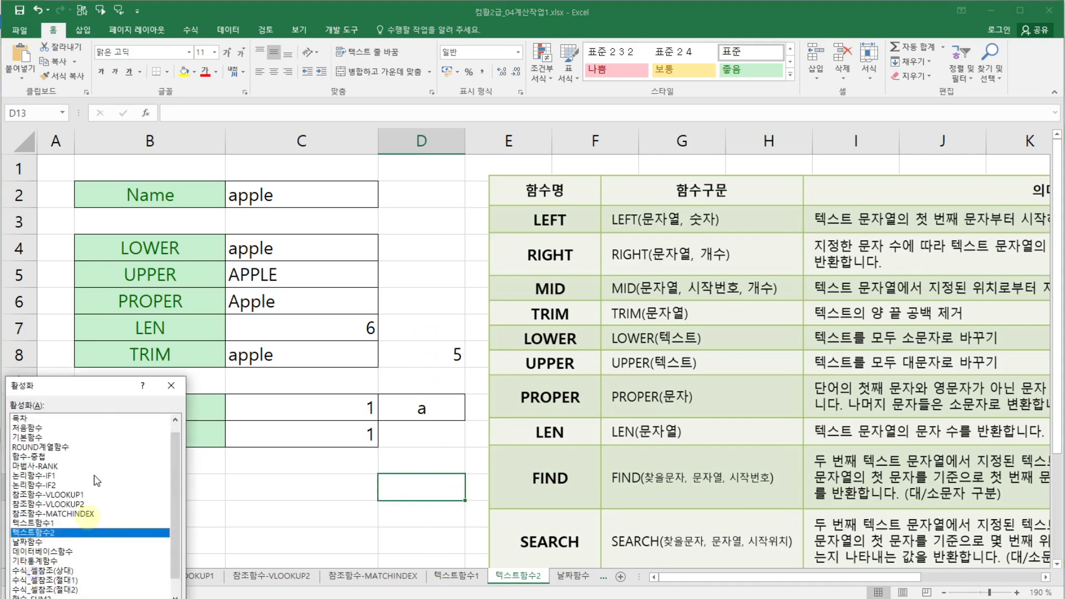
{"action": "scroll", "coordinate": [176, 456], "scroll_direction": "up", "scroll_amount": 1}
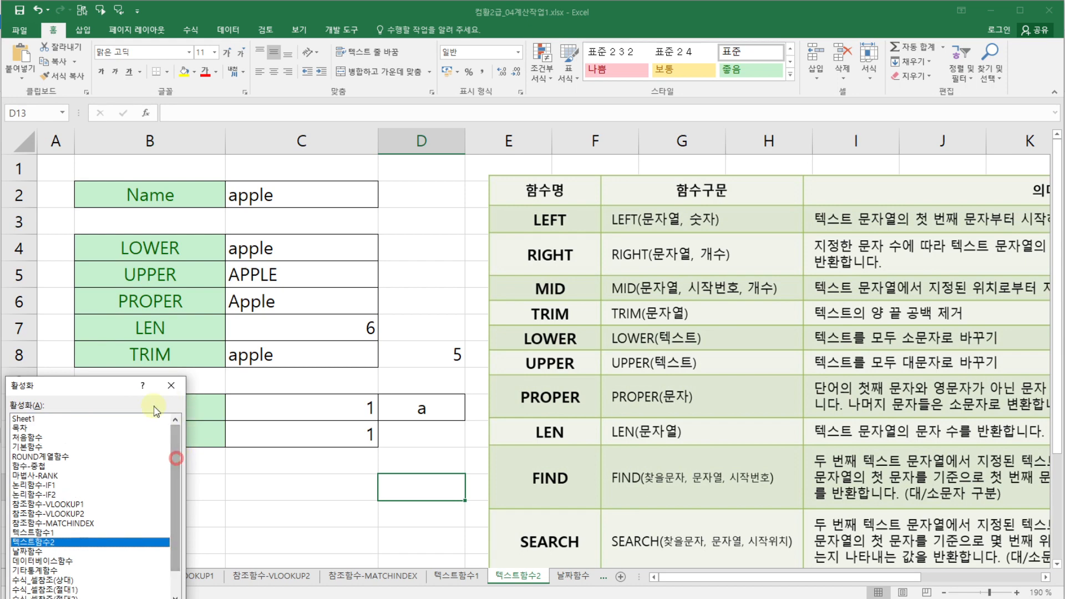
{"action": "left_click", "coordinate": [137, 420]}
{"action": "double_click", "coordinate": [137, 420]}
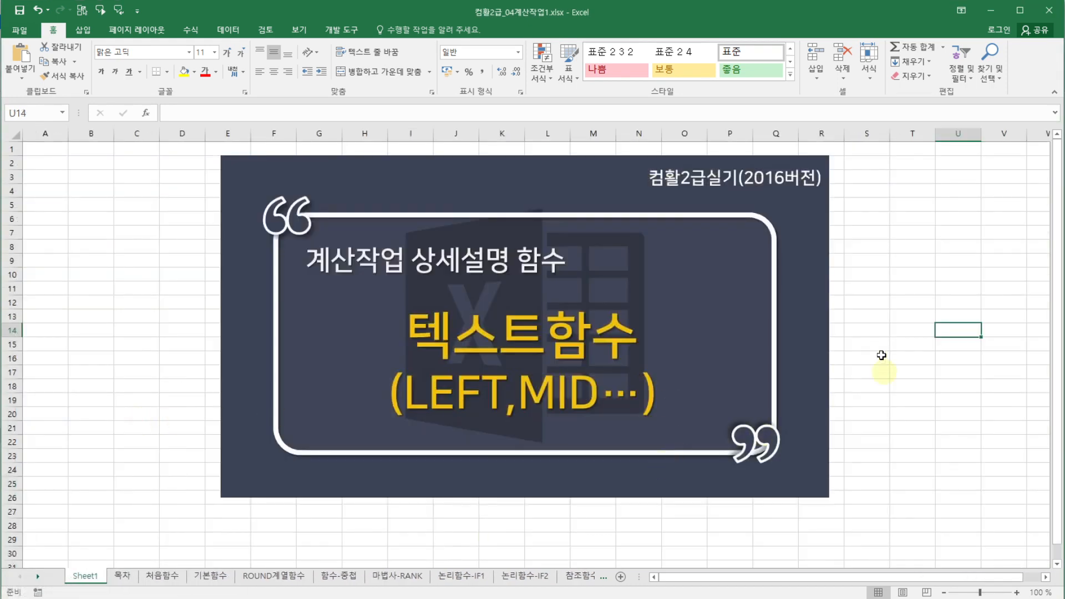
{"action": "left_click", "coordinate": [920, 327]}
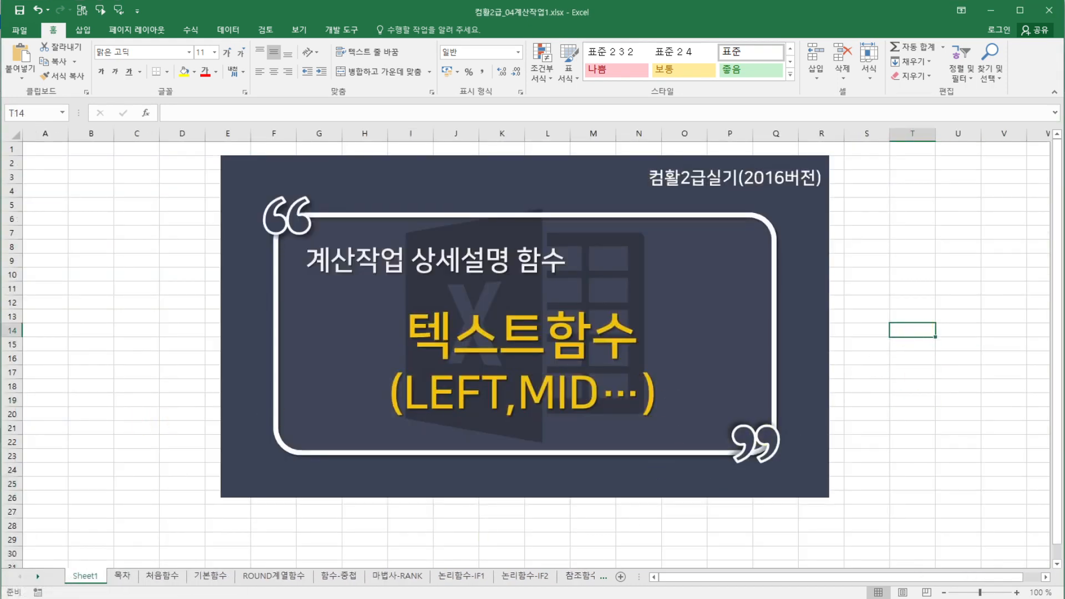